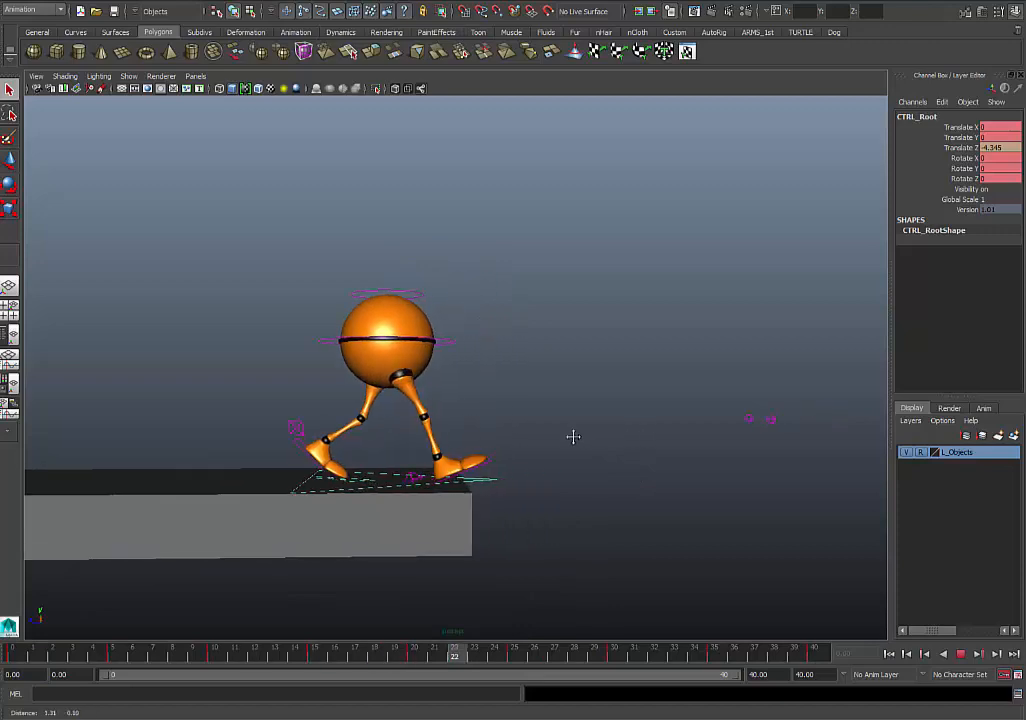
- Stop the playback and unmute the Translate Z channel of CTRL_Root
scroll(641, 490, "down", 3)
left_click_drag(641, 490, 639, 513, "alt")
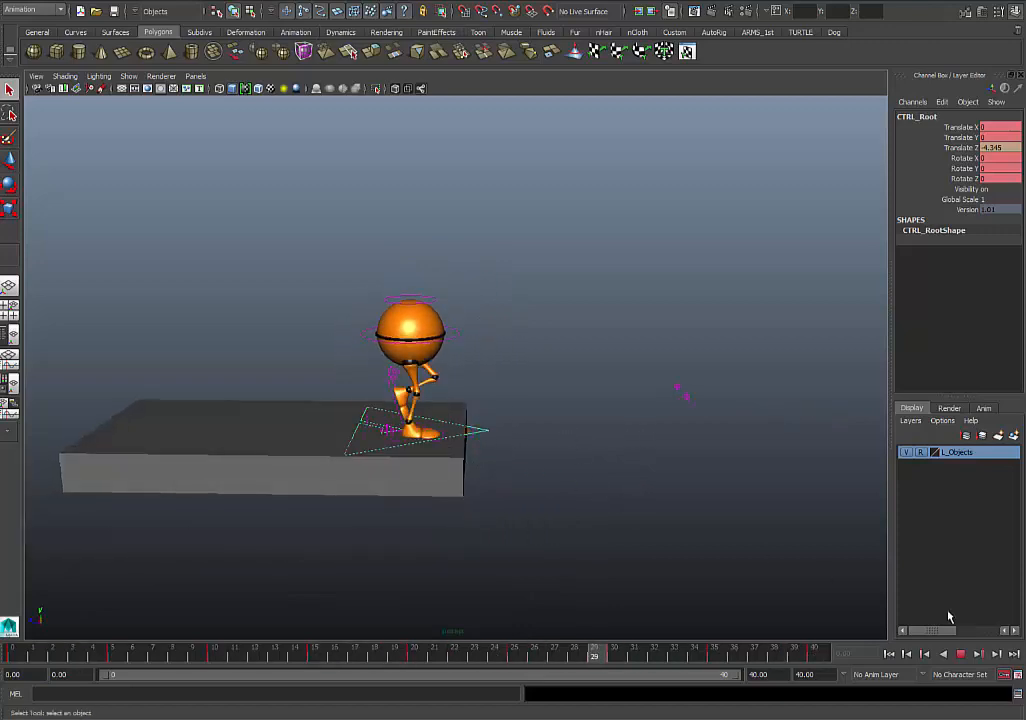
left_click(961, 655)
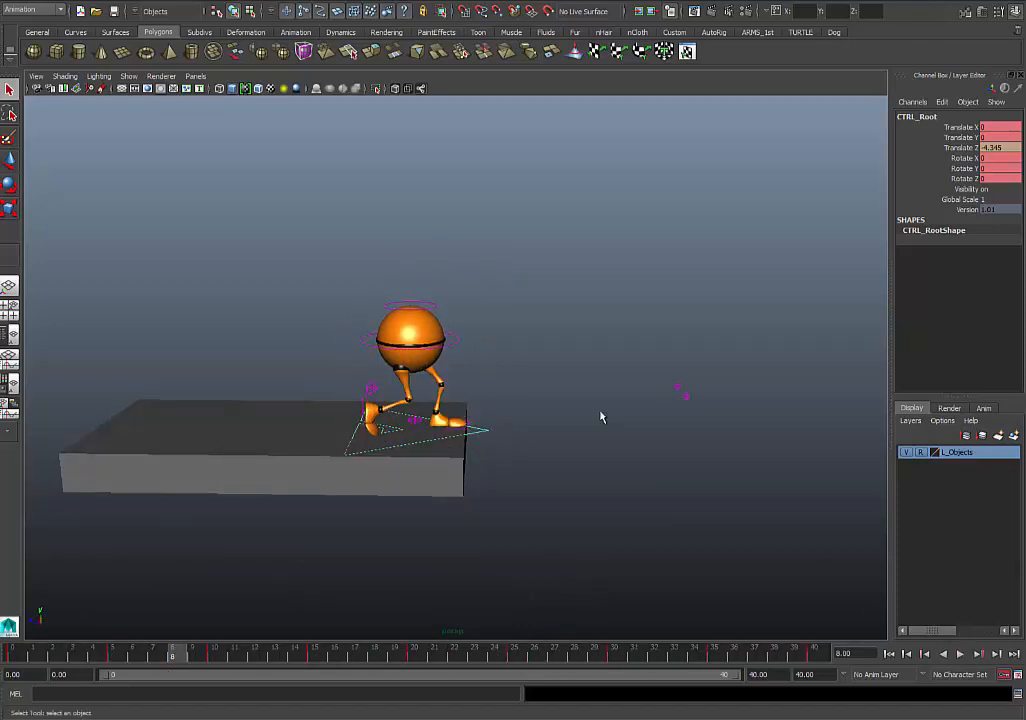
left_click(968, 148)
key("w")
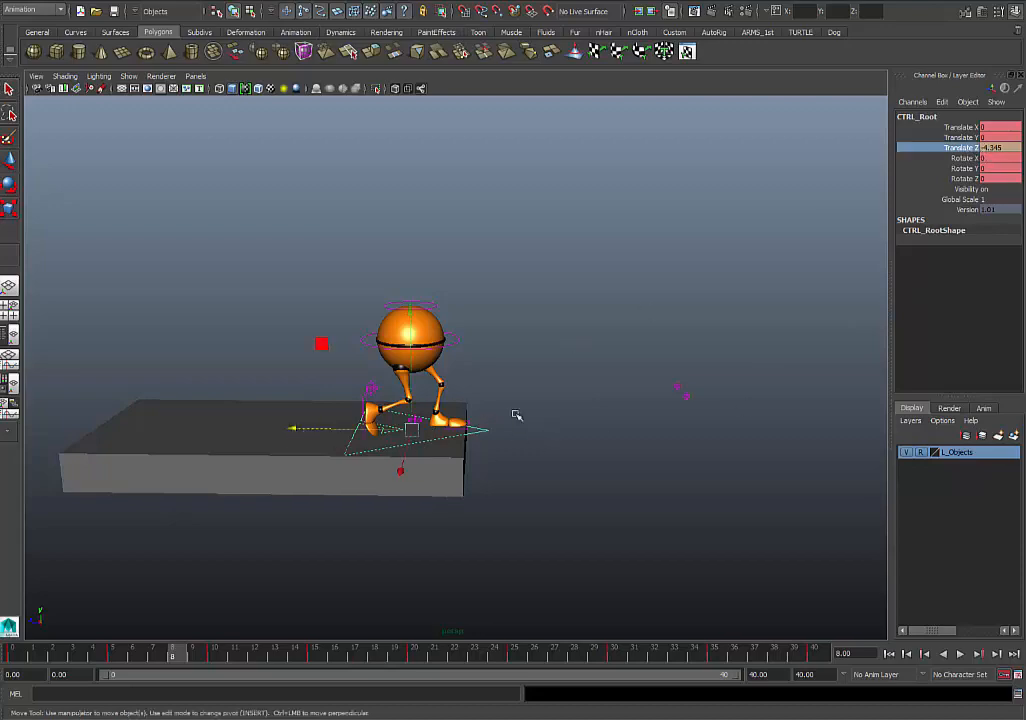
right_click(975, 148)
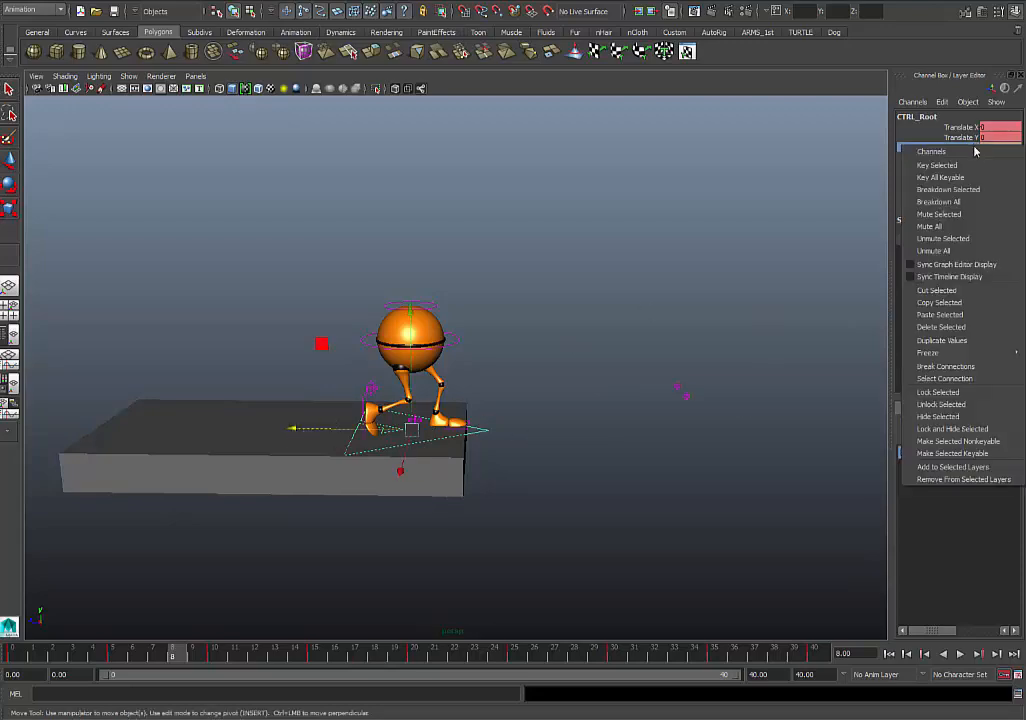
left_click(940, 243)
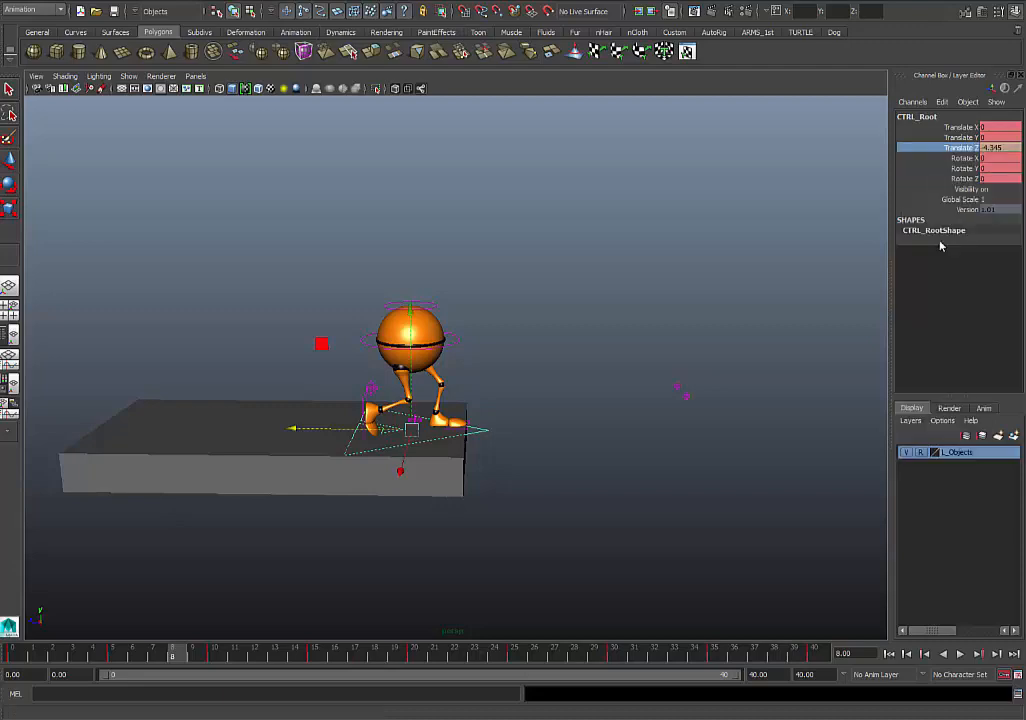
- Play the walk to review its forward motion, stop the playback, and return to frame 0
left_click(960, 654)
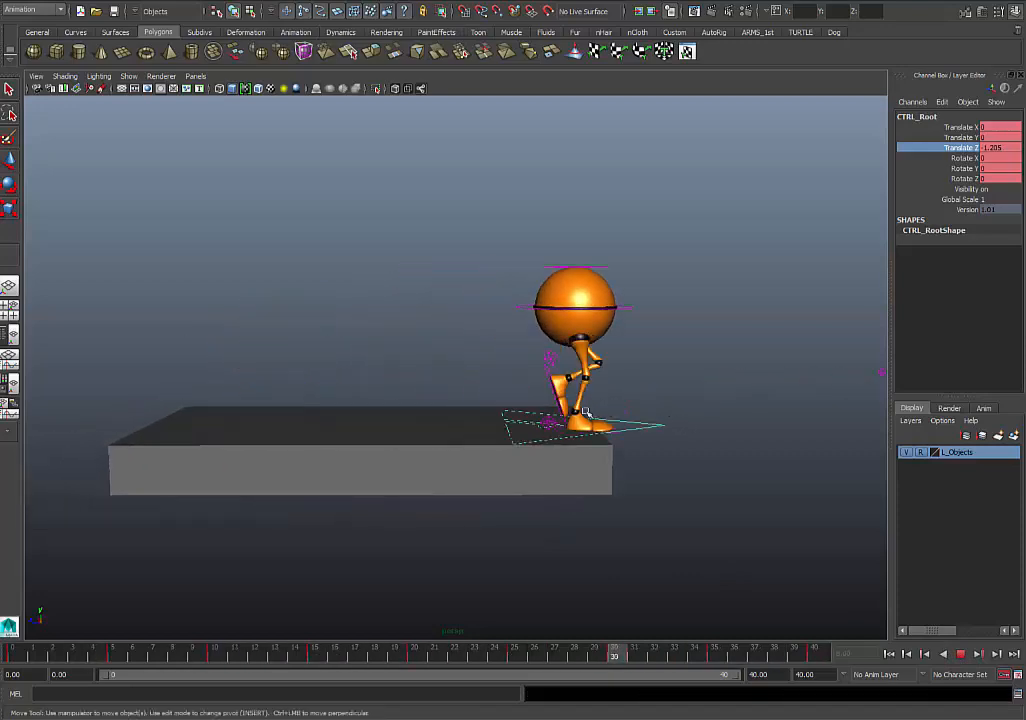
left_click(424, 467)
left_click(961, 654)
key("q")
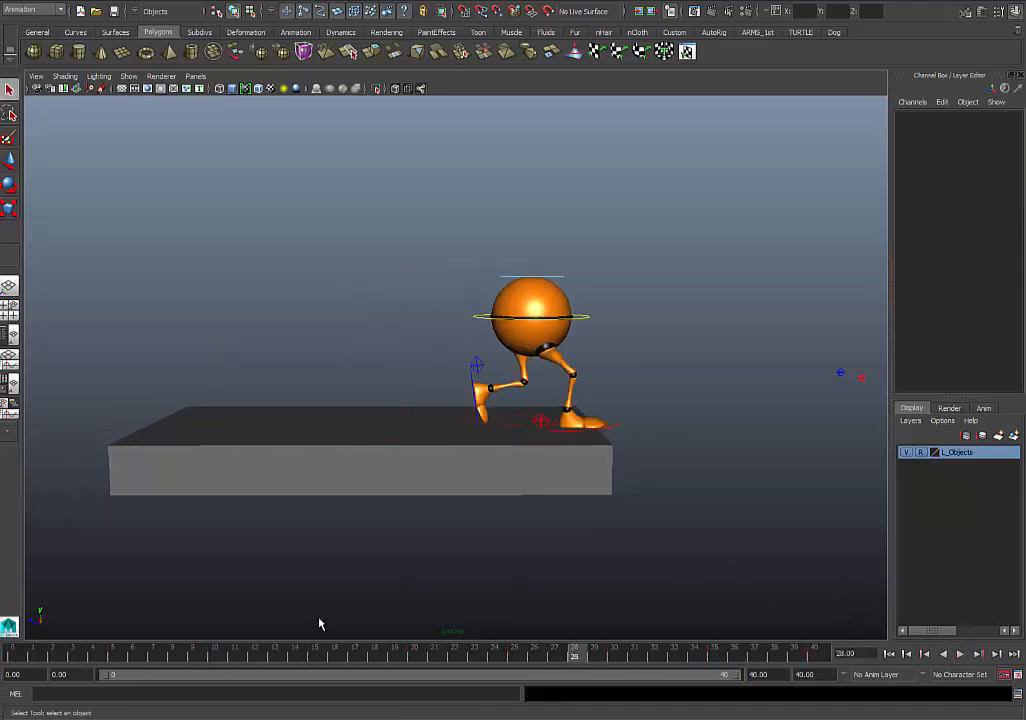
left_click_drag(100, 652, 12, 652)
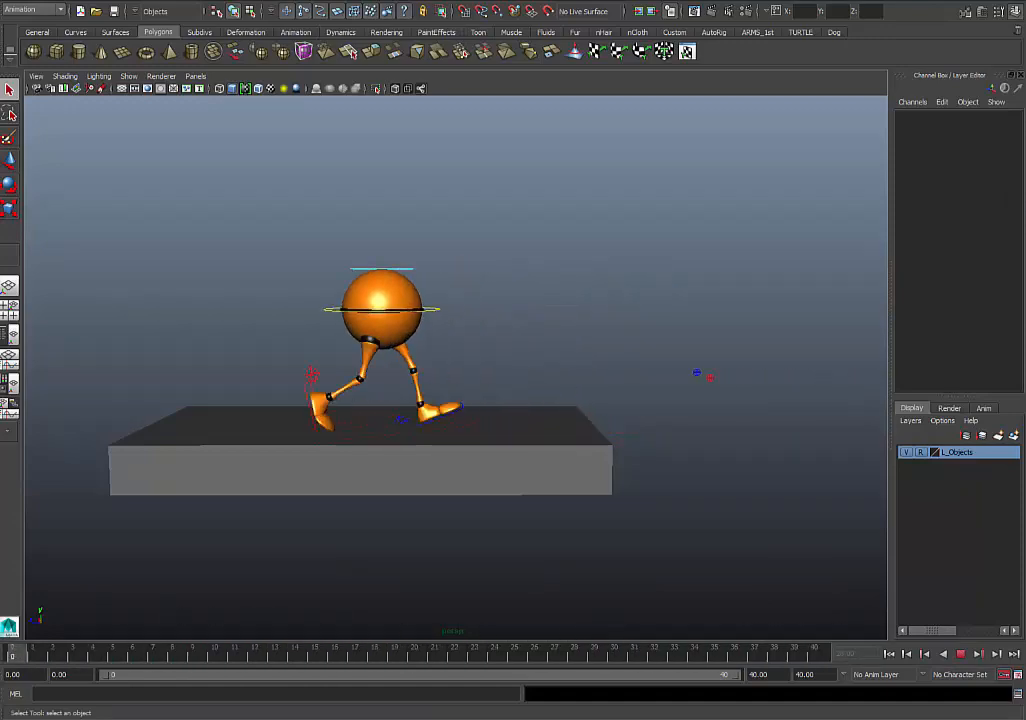
- Switch to the combined perspective and Graph Editor layout and frame CTRL_Root's Translate Z curve
left_click(381, 437)
key("space")
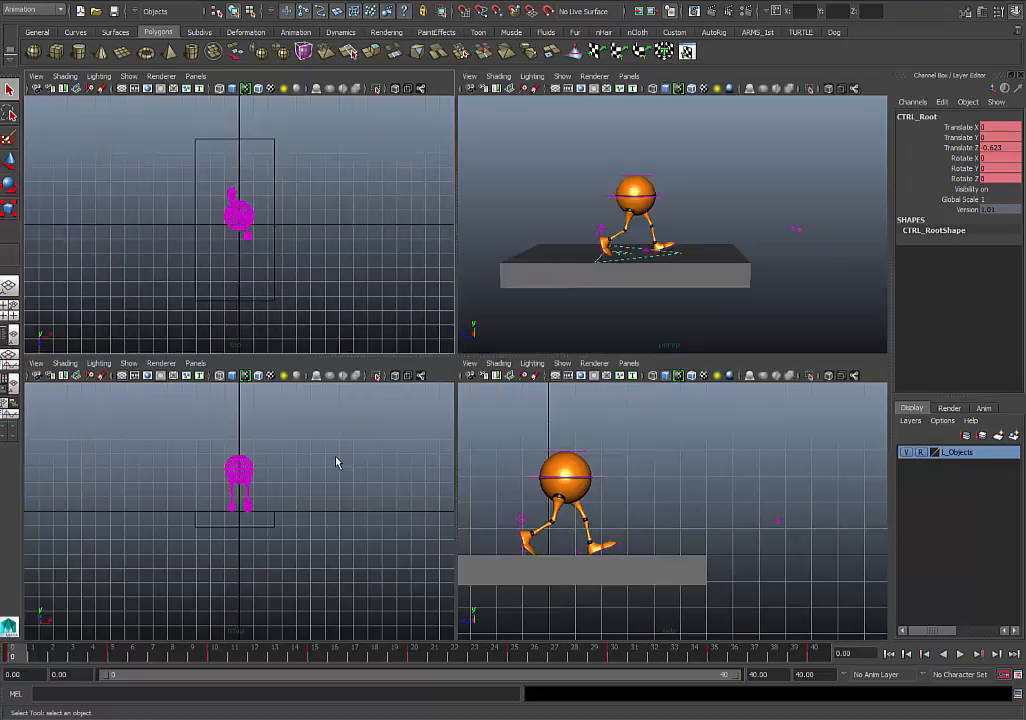
left_click(10, 360)
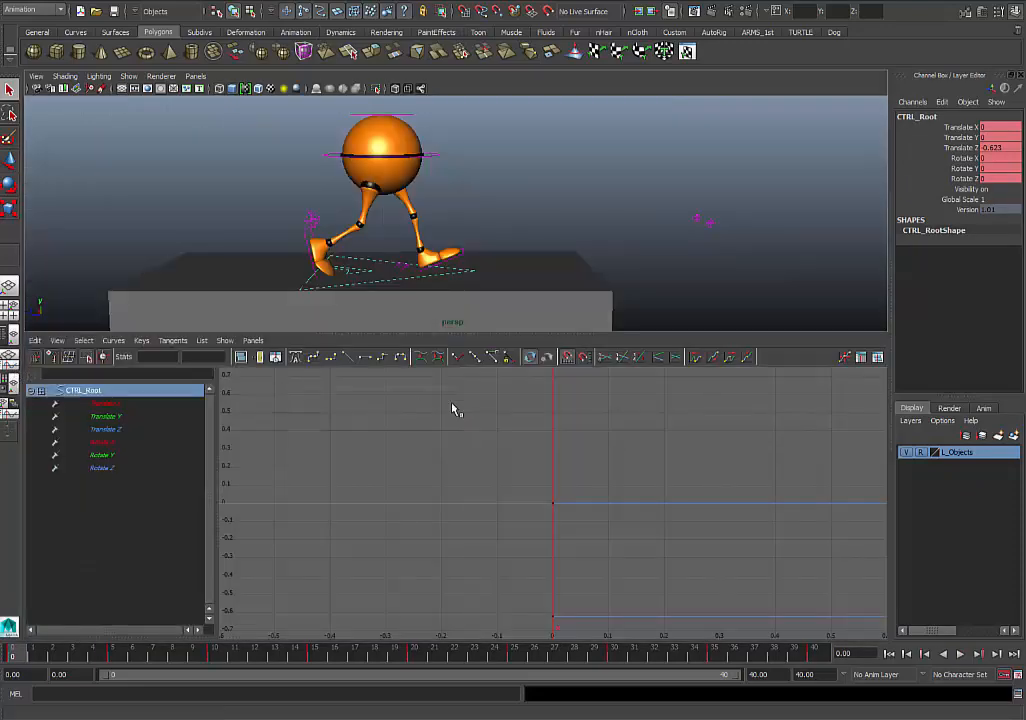
left_click(117, 416)
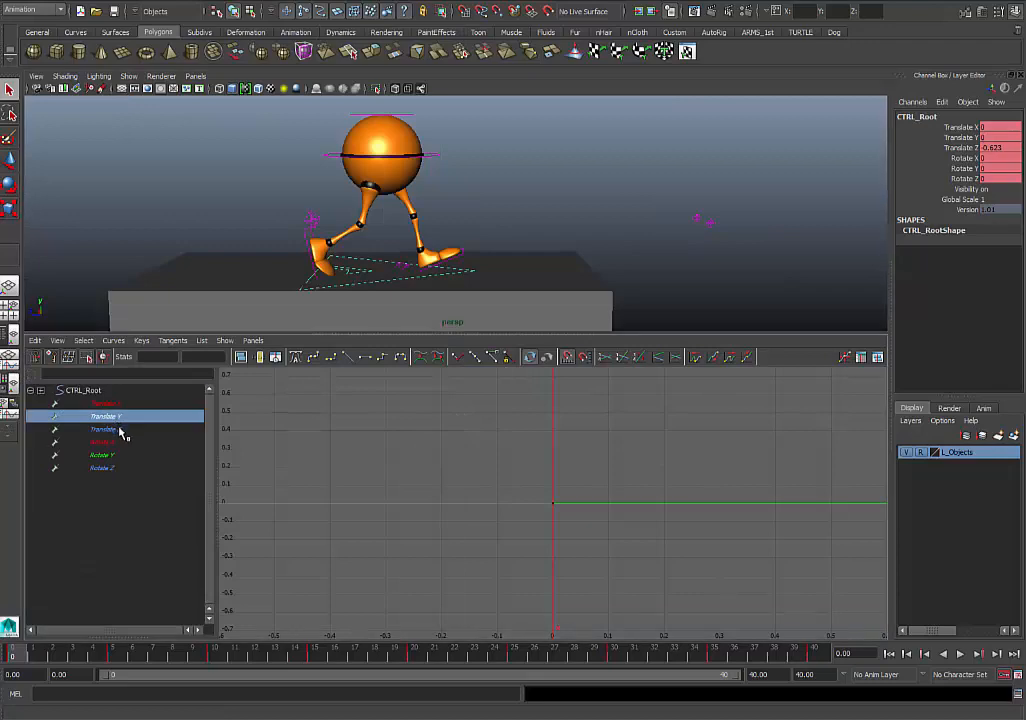
left_click(117, 429)
key("f")
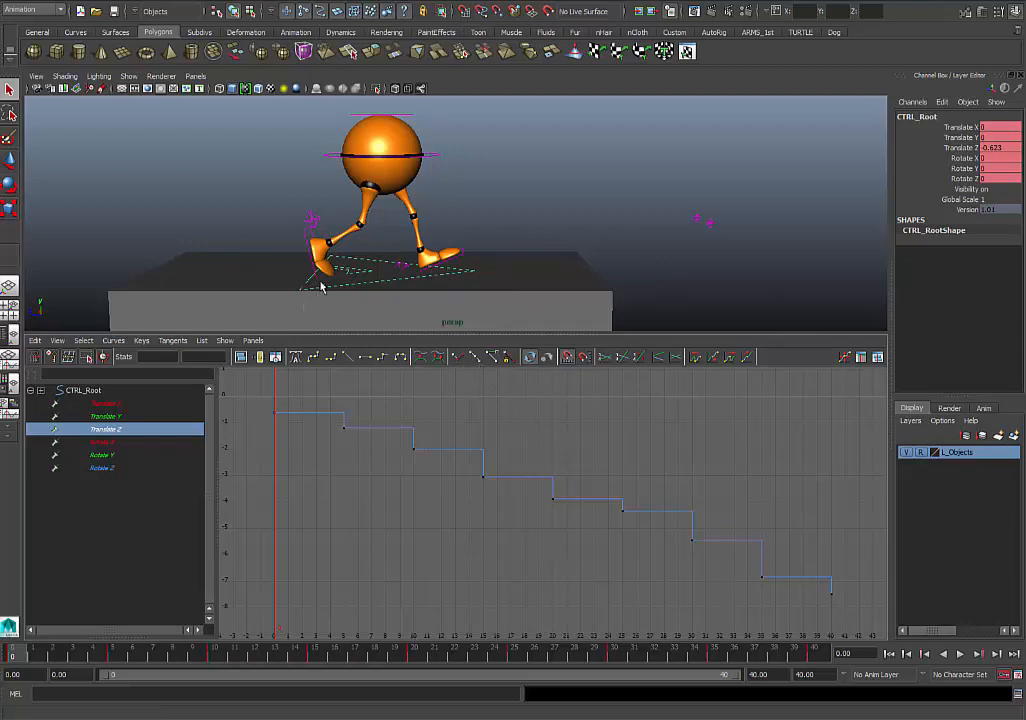
- Convert all stepped keys of CTRL_Root and both foot and heel controls to clamped tangents
left_click_drag(276, 233, 536, 291)
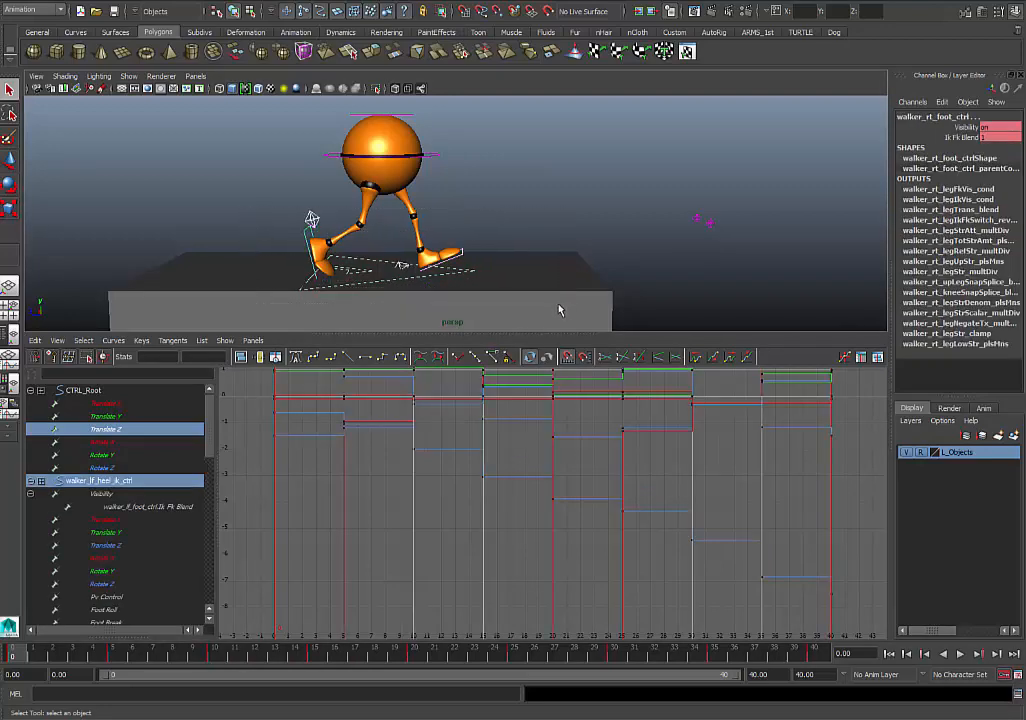
scroll(450, 460, "down", 10)
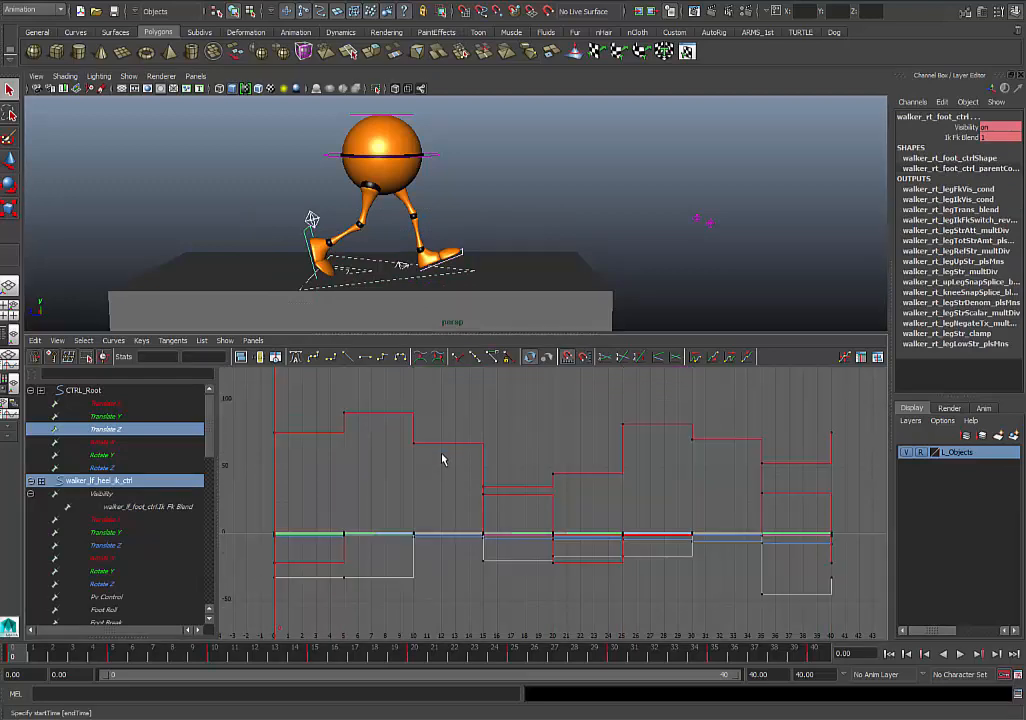
left_click_drag(412, 408, 769, 598)
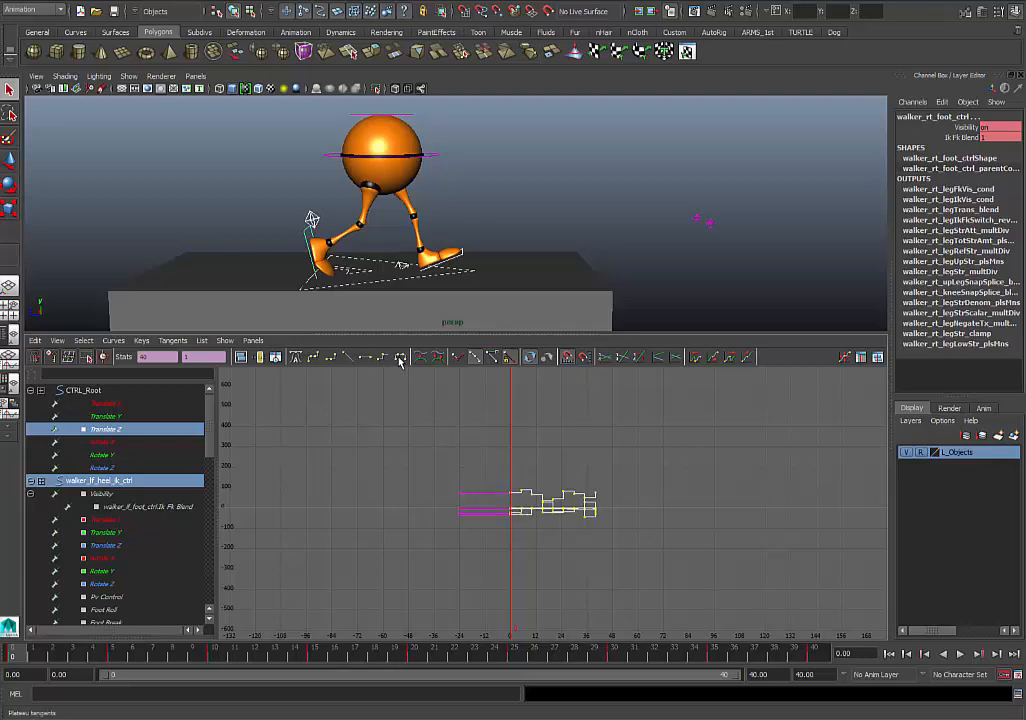
left_click(335, 363)
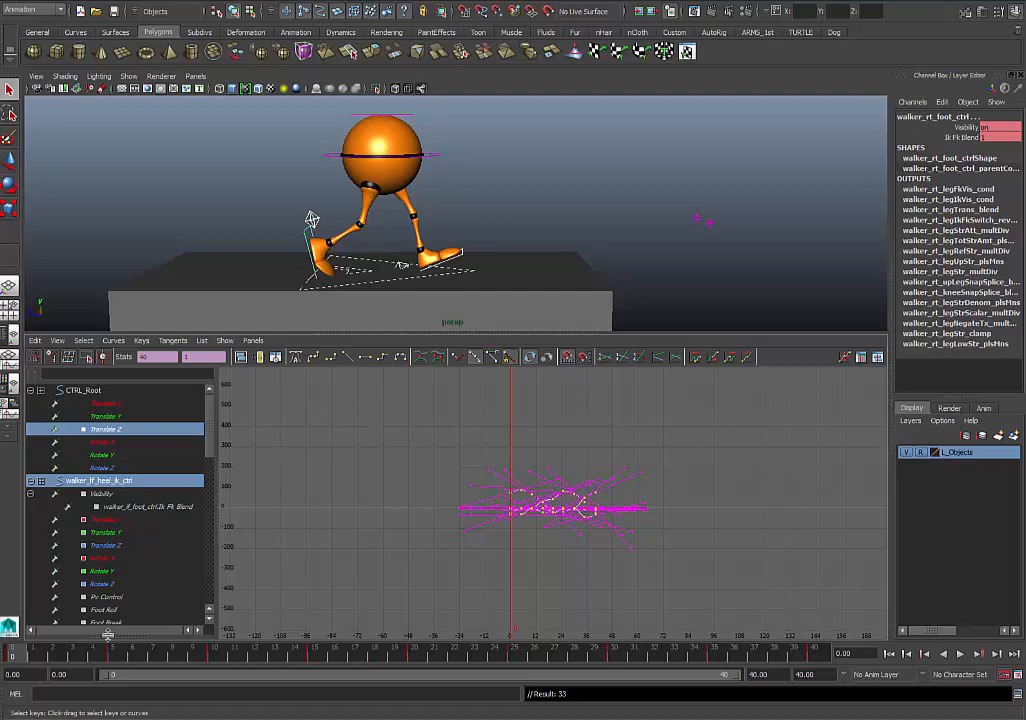
- Scrub the timeline to frame 23 and inspect the Translate Y curves of CTRL_Root and the left heel control
left_click_drag(28, 662, 475, 663)
key("f")
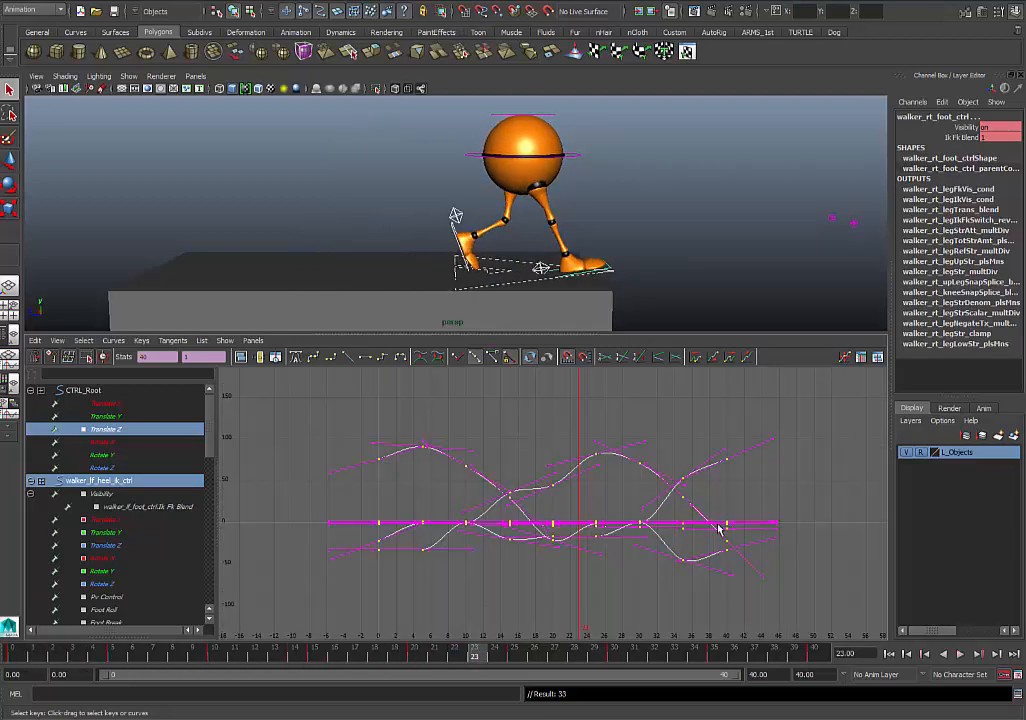
left_click(116, 417)
key("f")
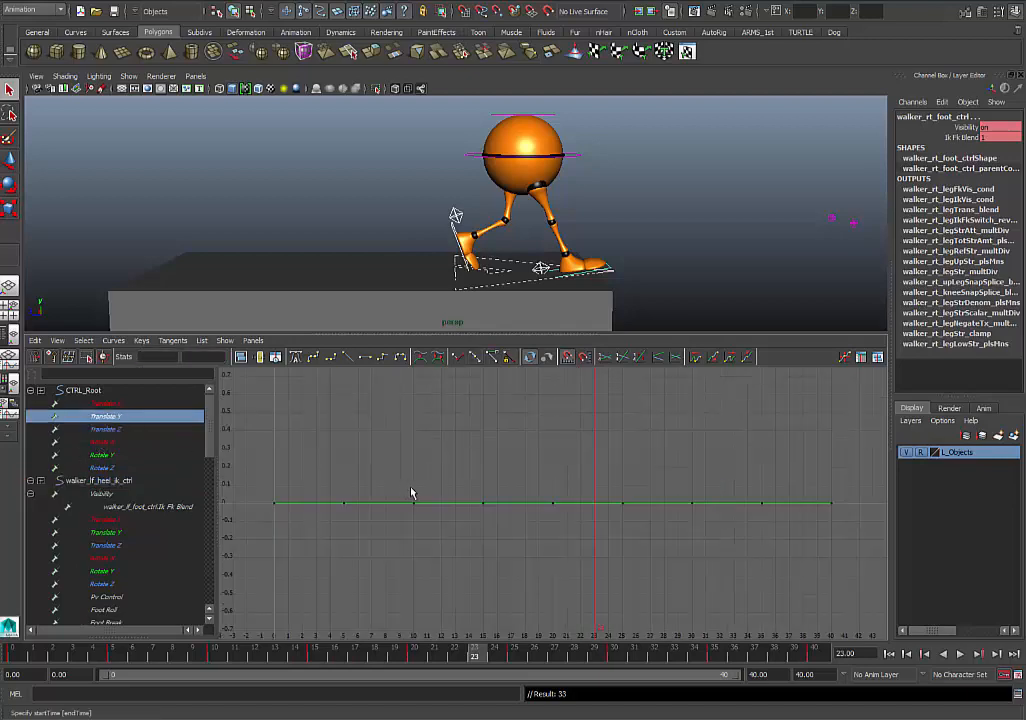
left_click(455, 216)
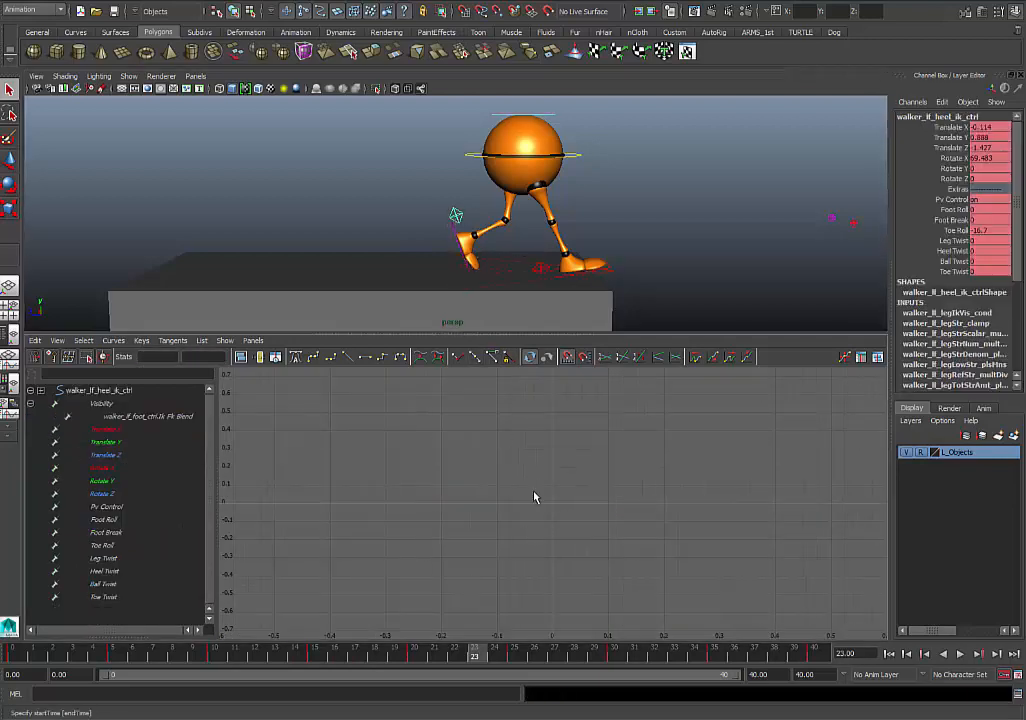
left_click(90, 442)
key("f")
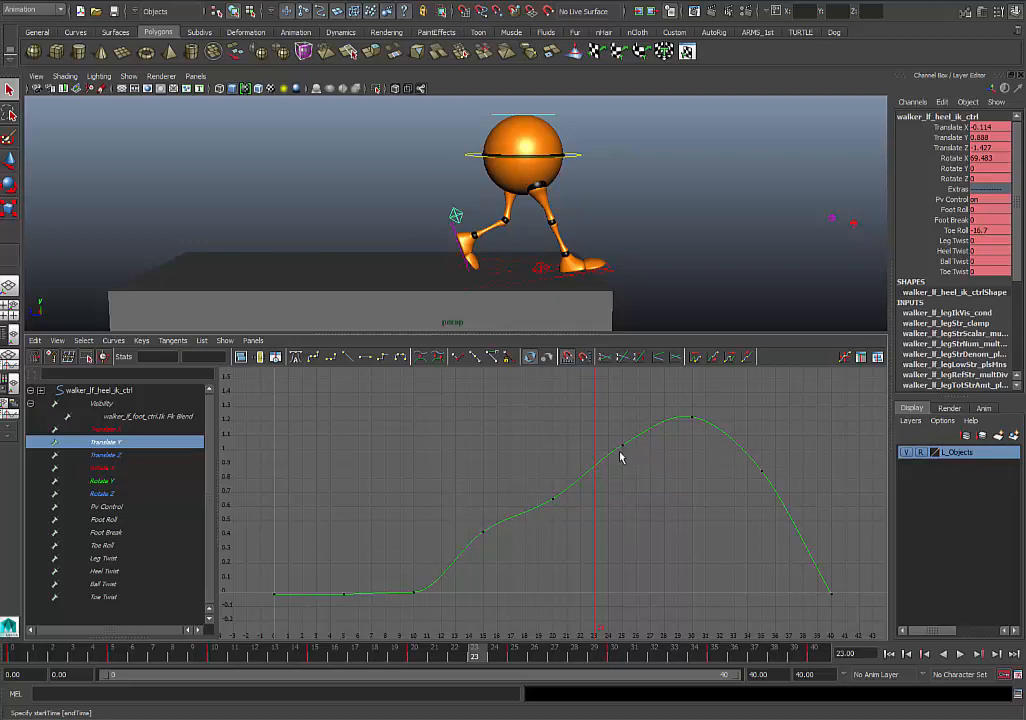
- At frame 0, apply spline tangents to all keys of CTRL_Main, CTRL_Top and both knee pole vector controls
left_click_drag(40, 652, 14, 650)
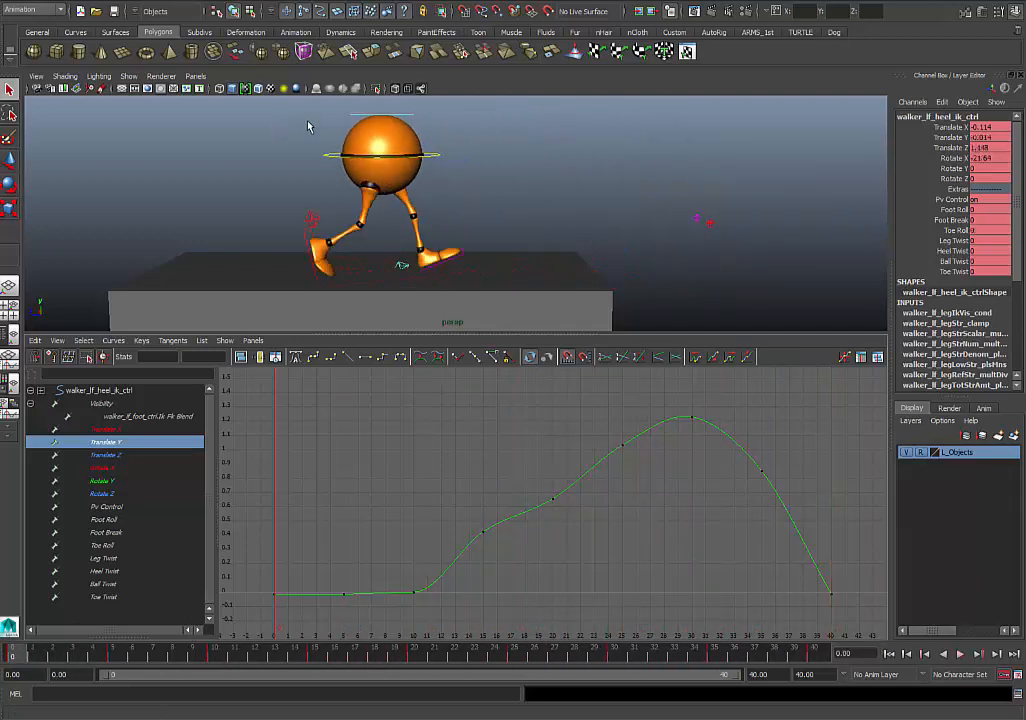
left_click_drag(310, 150, 808, 231)
left_click(483, 174)
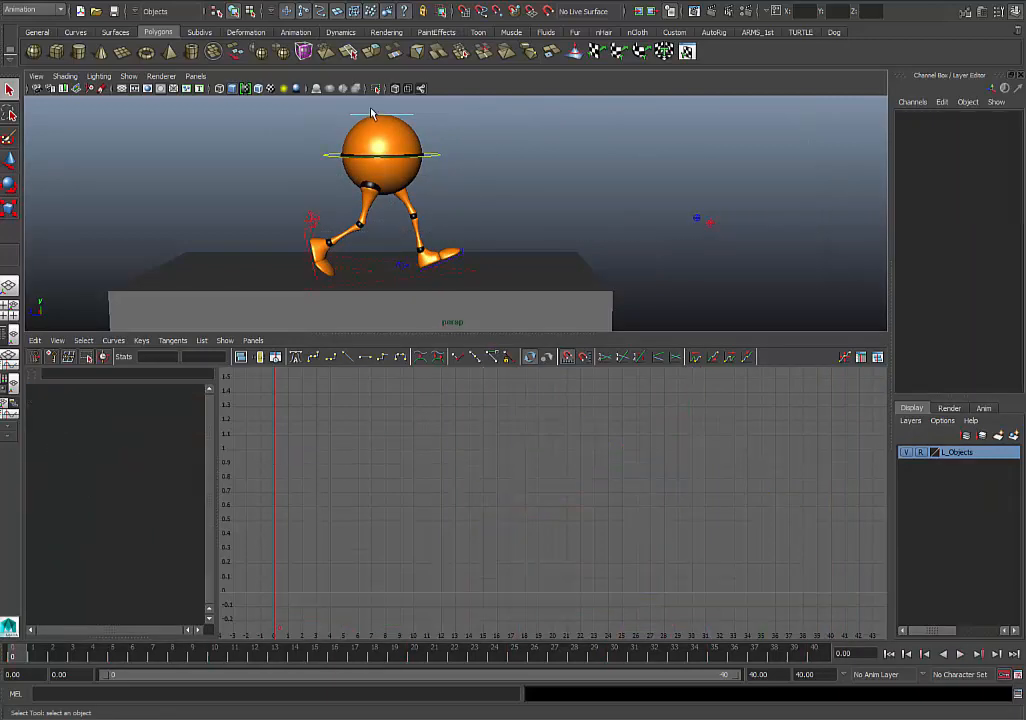
left_click_drag(370, 118, 790, 238)
scroll(345, 453, "down", 12)
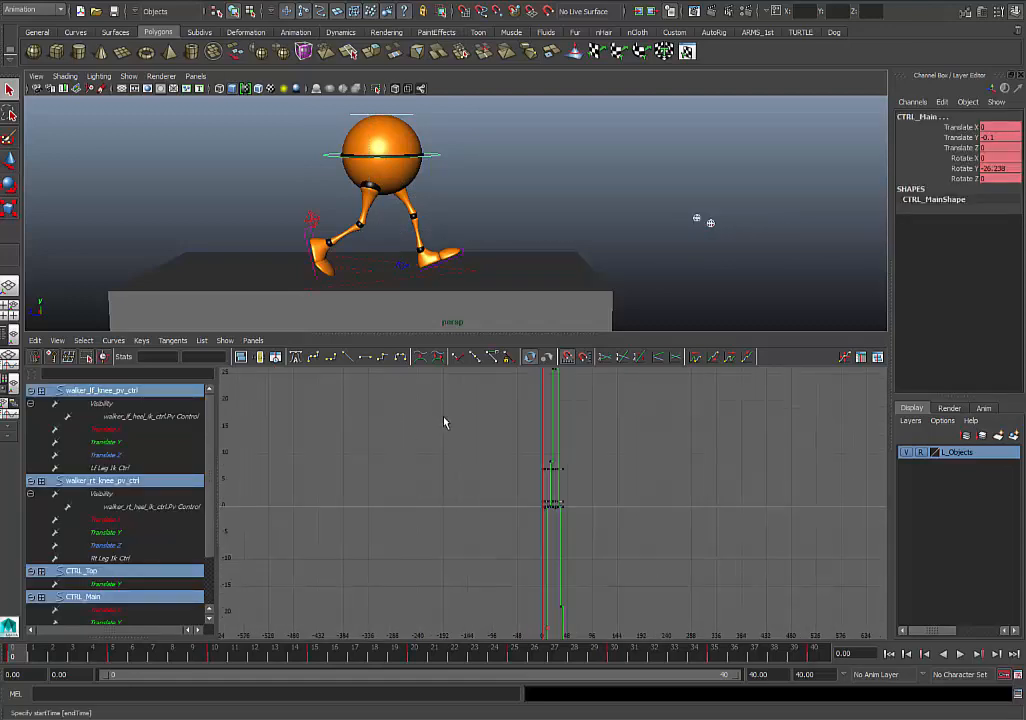
scroll(541, 441, "up", 3)
key("a")
scroll(440, 412, "down", 5)
left_click_drag(426, 411, 753, 614)
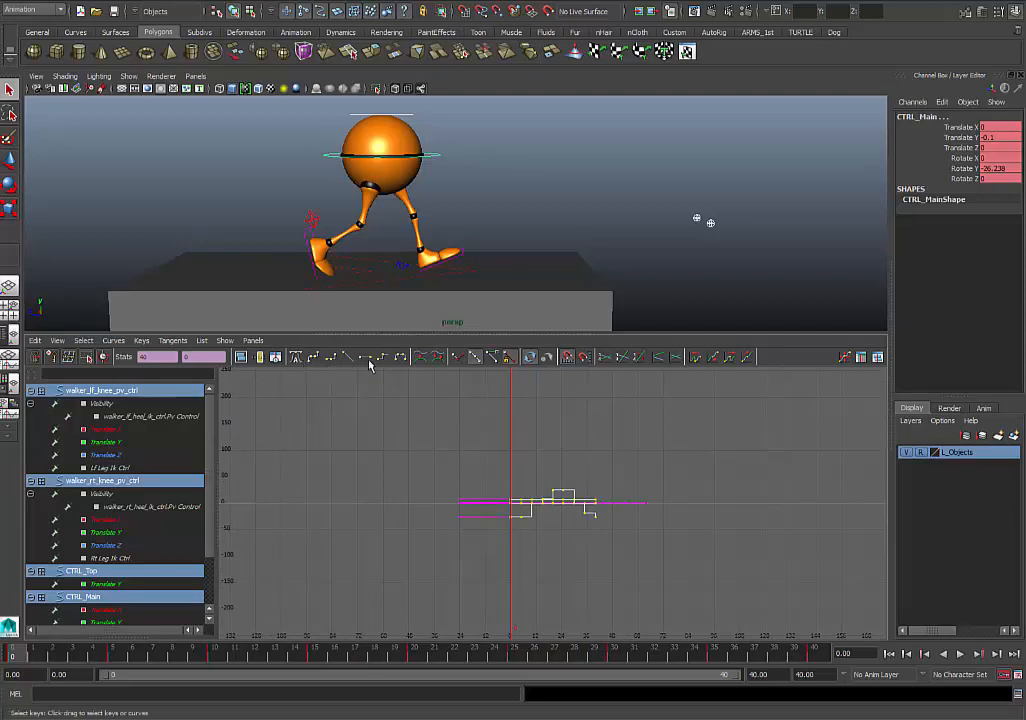
left_click(313, 360)
key("f")
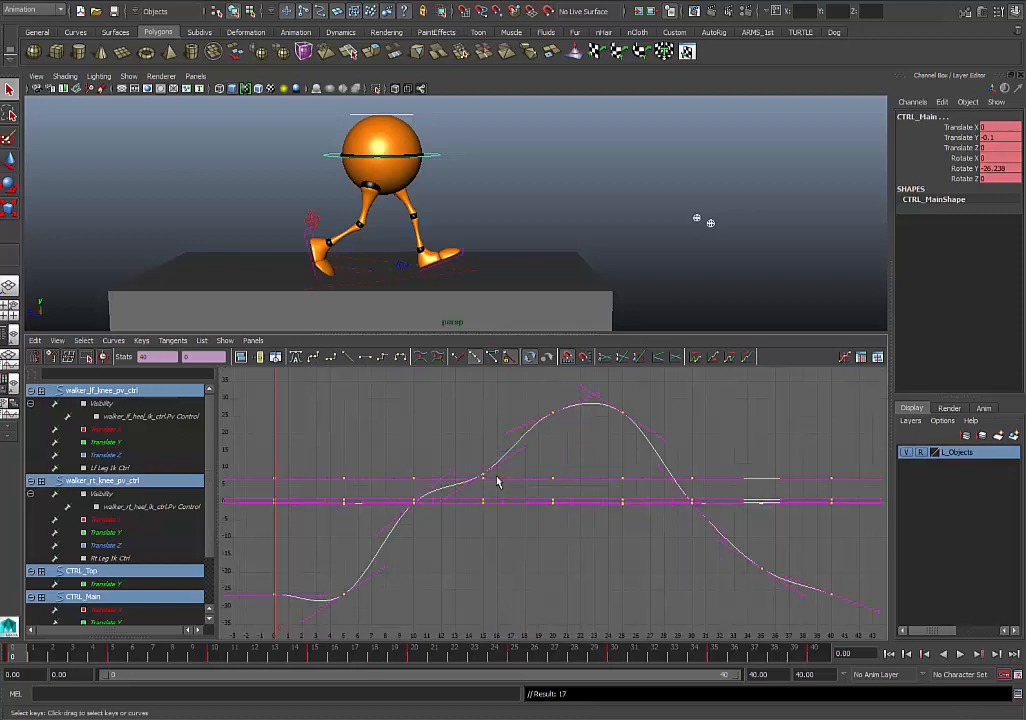
scroll(434, 513, "down", 2)
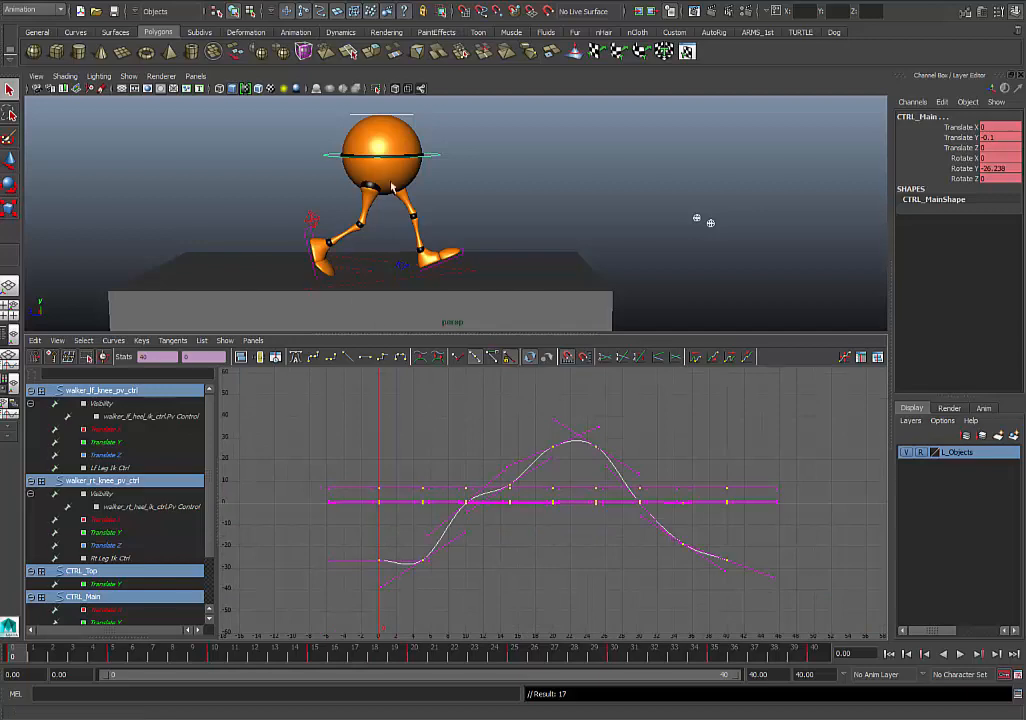
- Play the smoothed walk in an enlarged perspective view, check it from other angles, and stop the playback
left_click(478, 200)
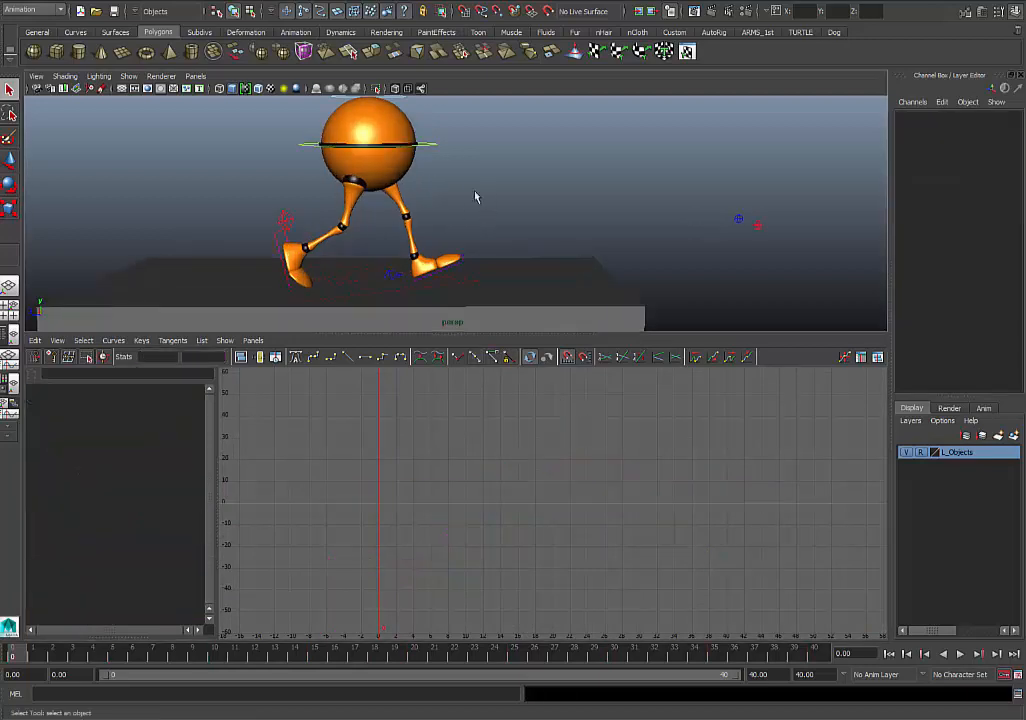
left_click(966, 655)
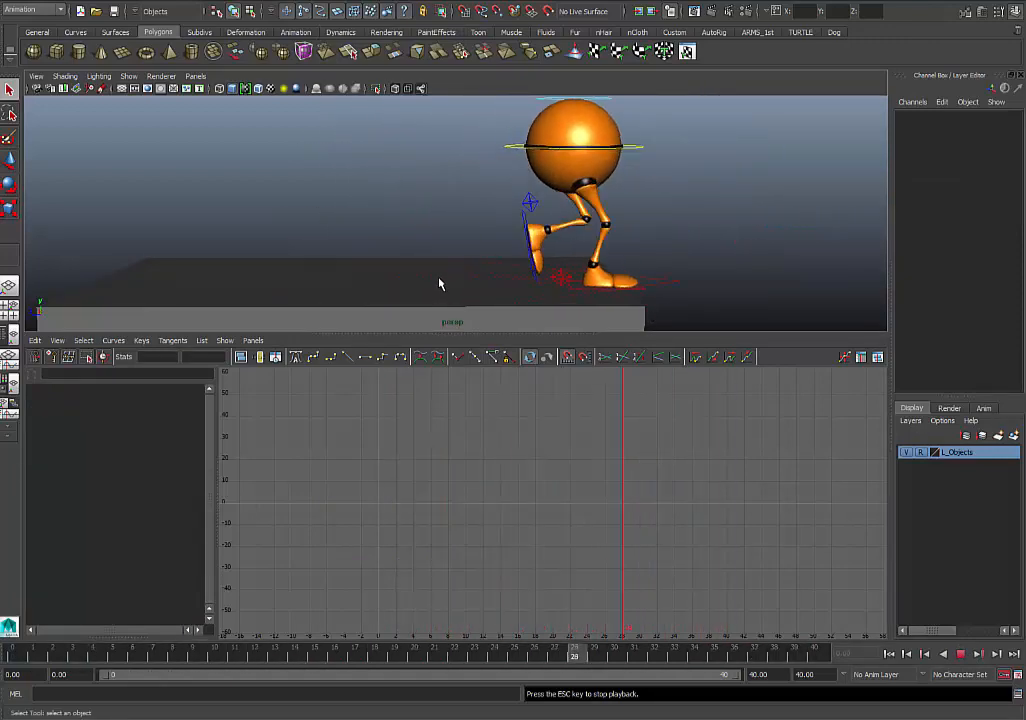
key("space")
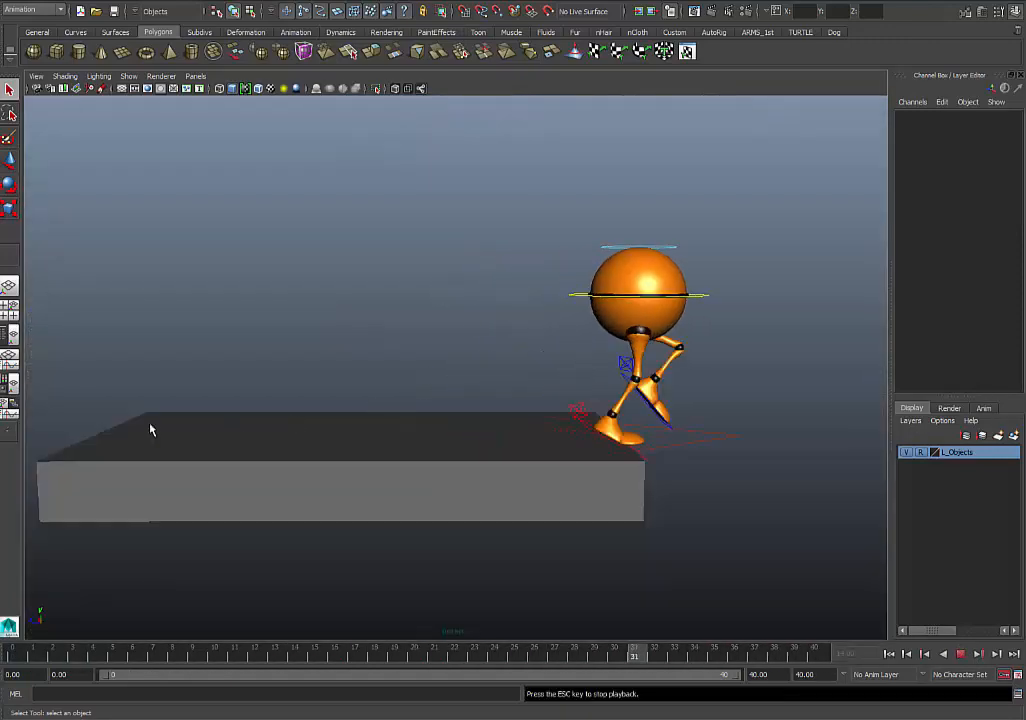
left_click_drag(474, 412, 491, 404, "alt")
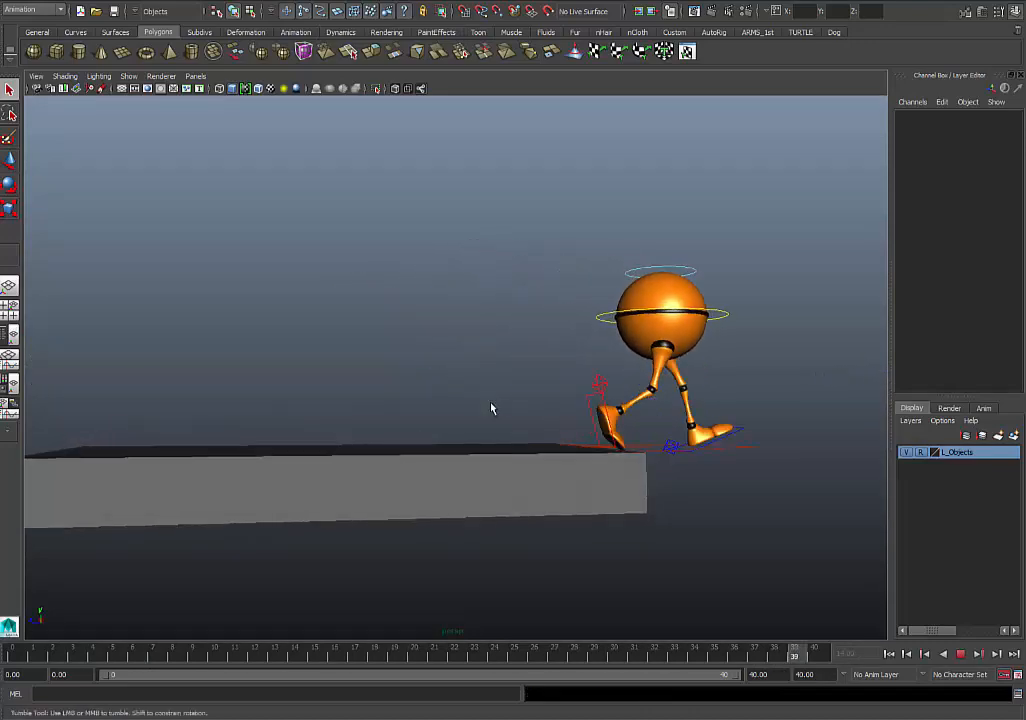
middle_click_drag(507, 377, 442, 365, "alt")
scroll(434, 373, "up", 3)
left_click(962, 655)
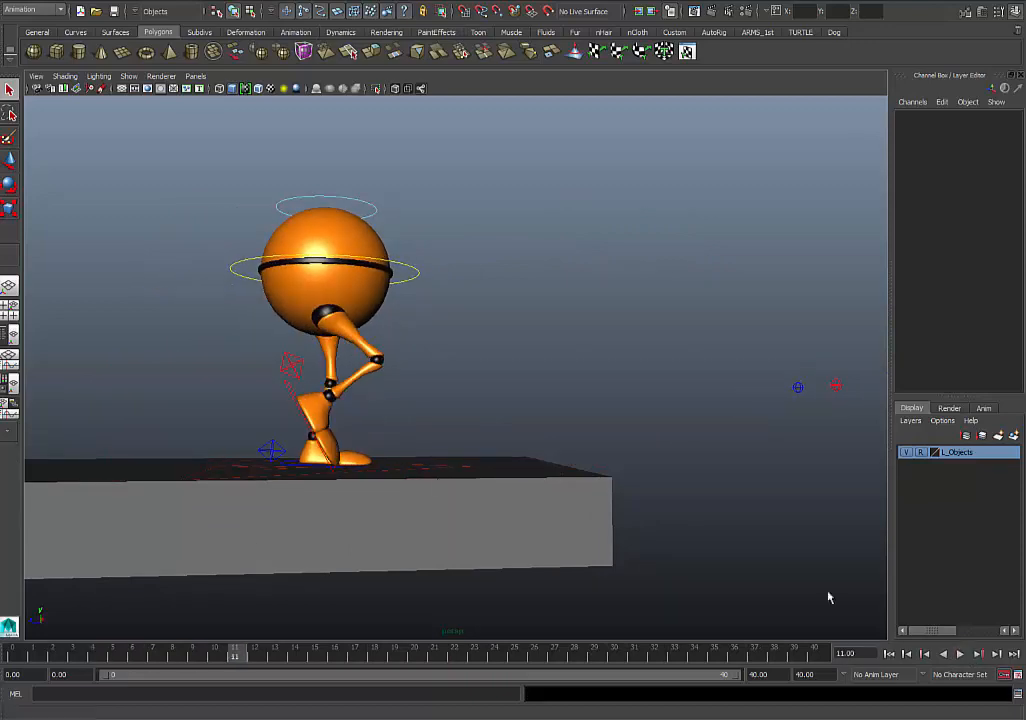
- Delete all Translate Z keys of CTRL_Root between frames 0 and 40, keeping only the first and last key
left_click(438, 474)
key("space")
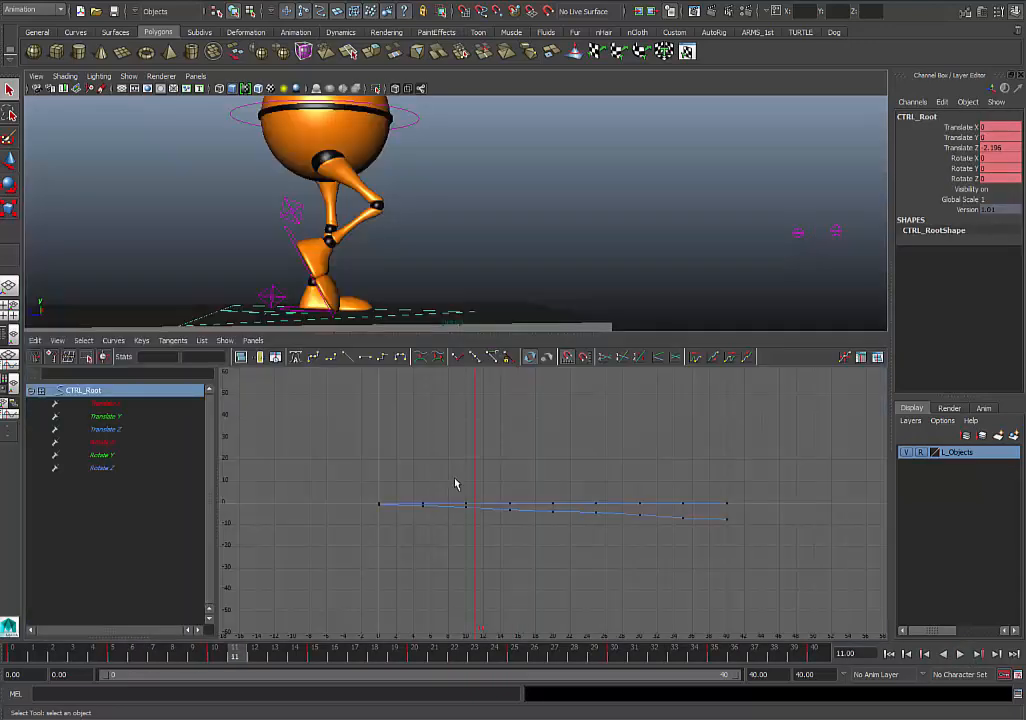
left_click(119, 430)
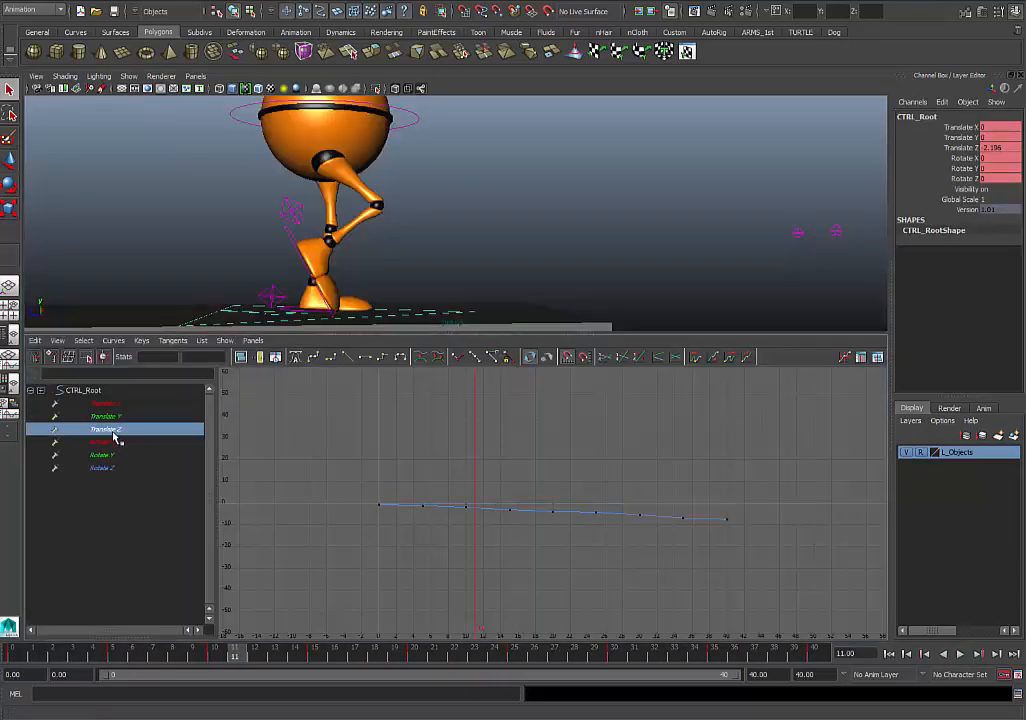
key("f")
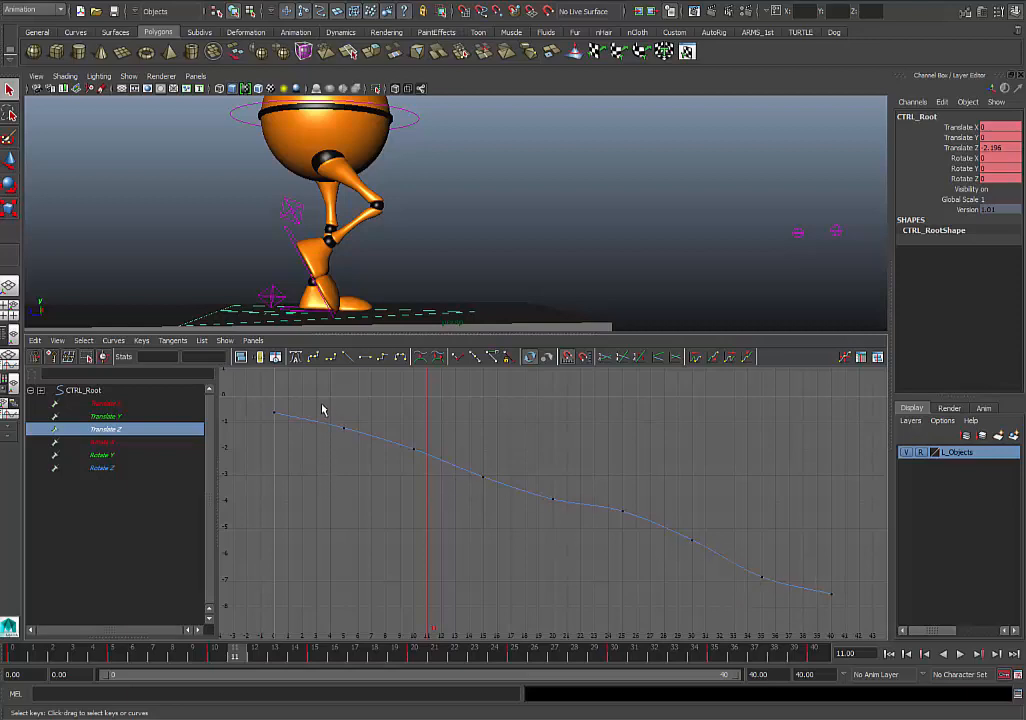
left_click_drag(322, 408, 770, 595)
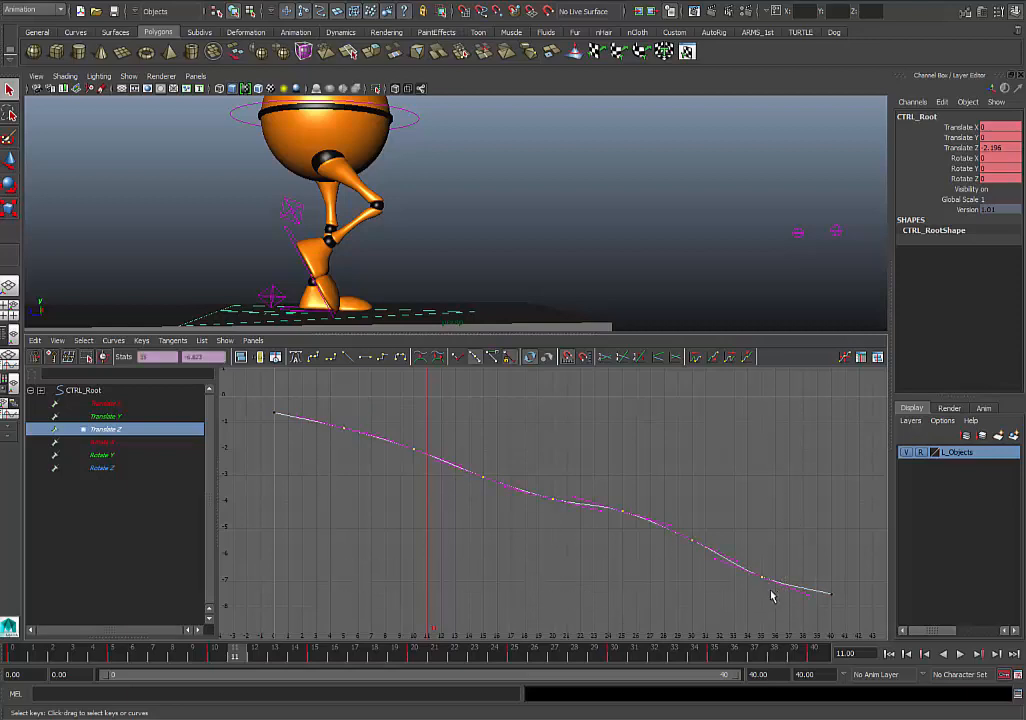
key("Delete")
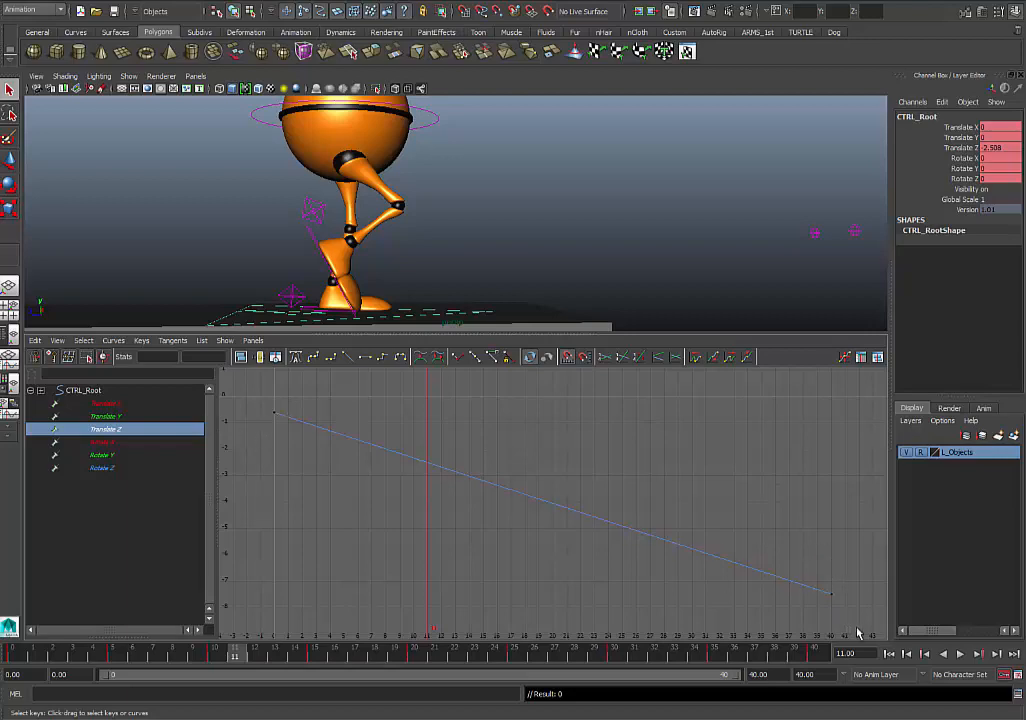
- Play the walk in an enlarged perspective view, check it from another angle, and scrub to frame 28
left_click(960, 653)
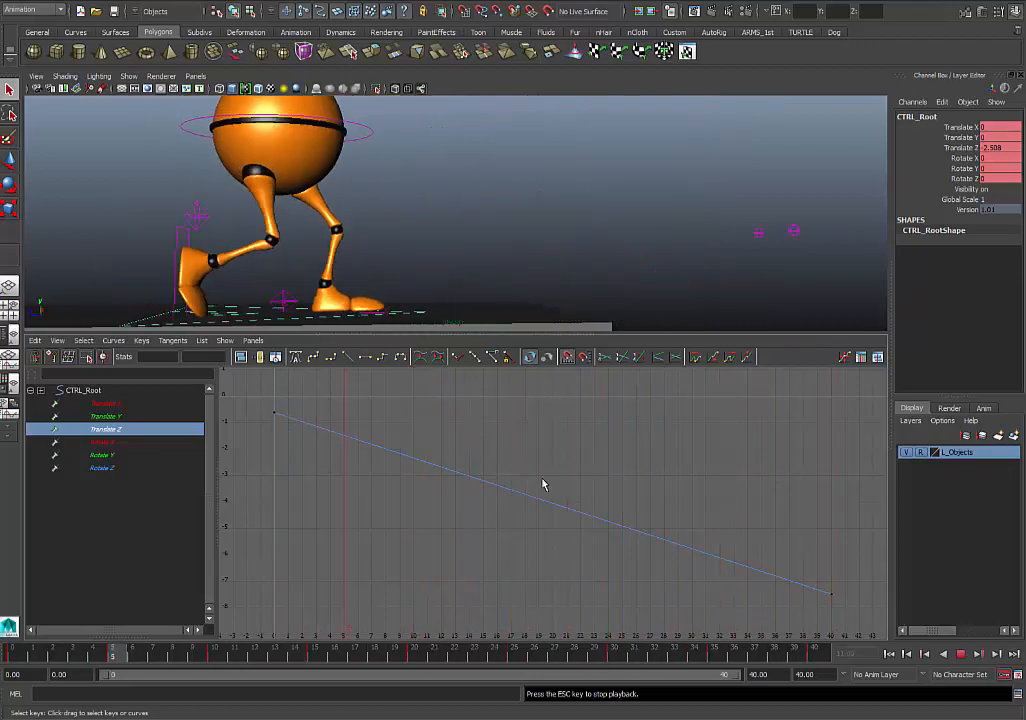
key("space")
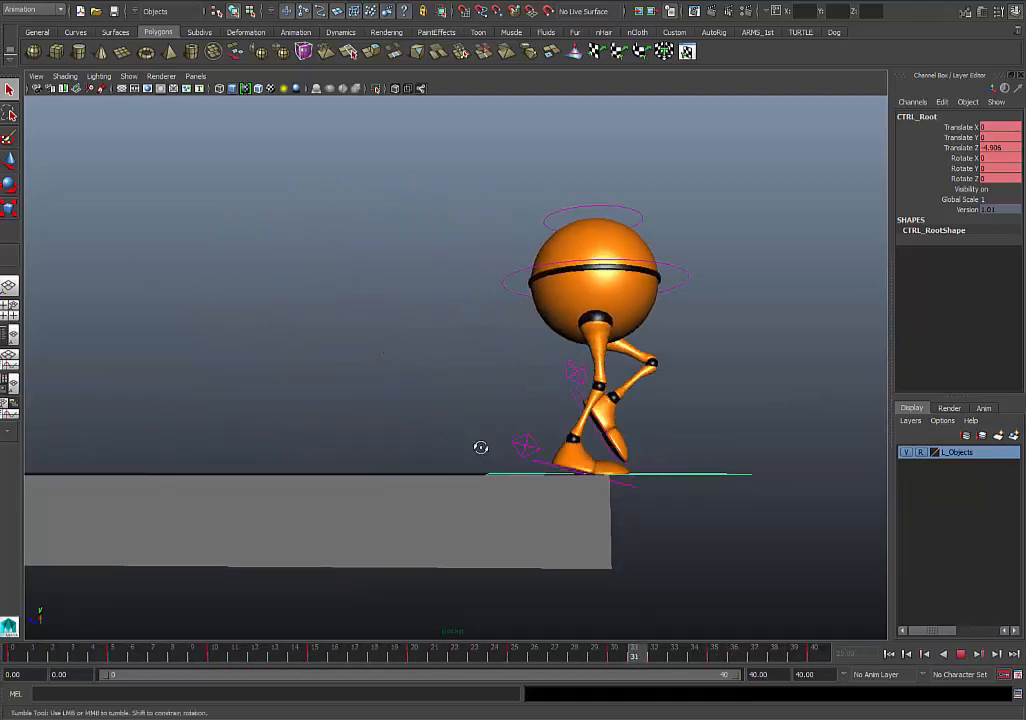
left_click_drag(478, 447, 488, 467, "alt")
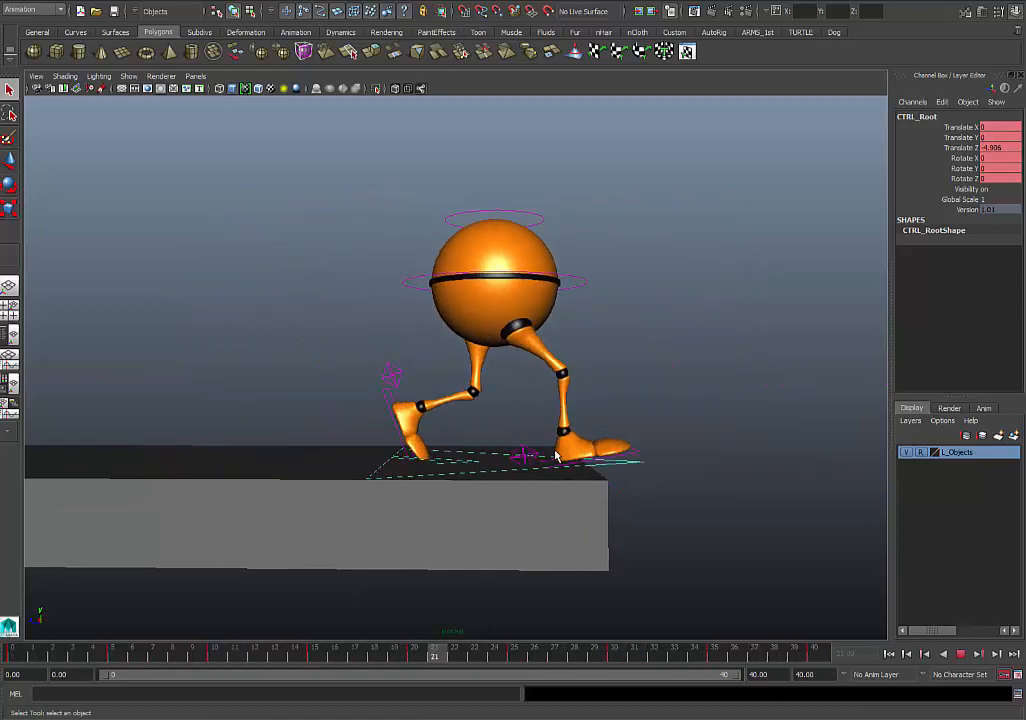
left_click(960, 653)
left_click_drag(229, 654, 576, 657)
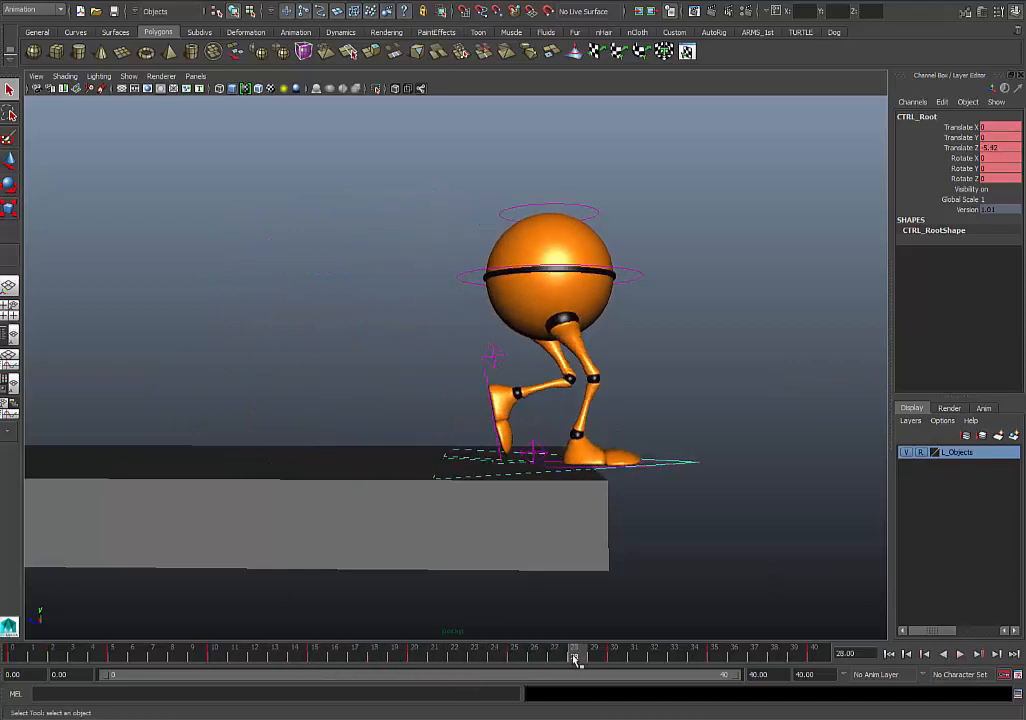
- Show the walker at frame 0 in an enlarged orthographic side view
key("space")
left_click(8, 305)
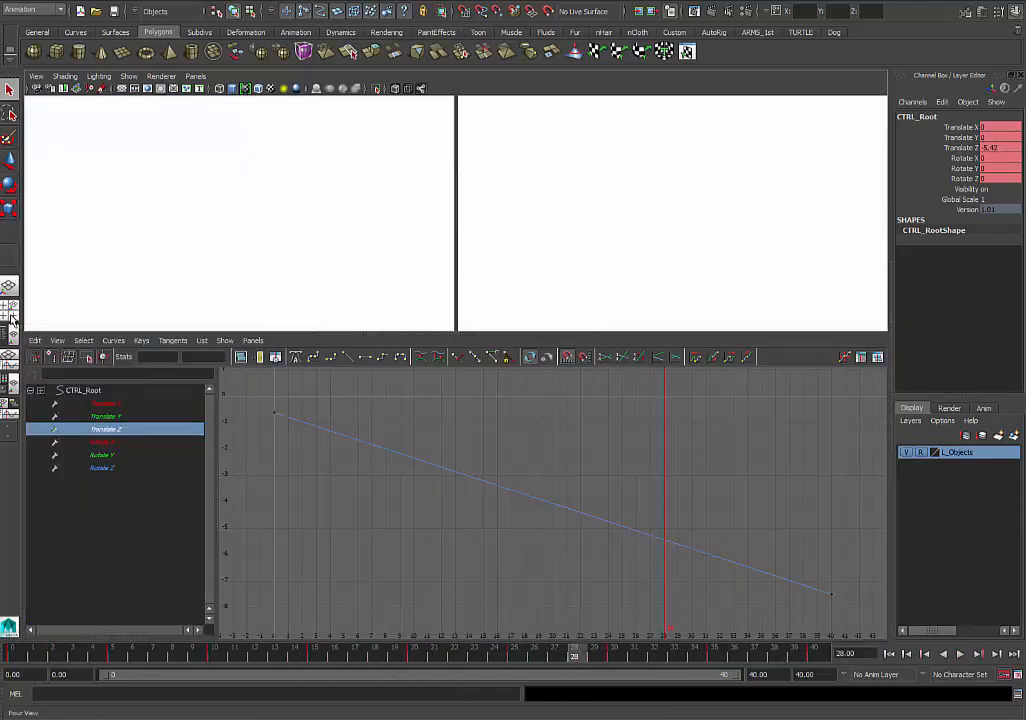
key("space")
scroll(484, 527, "up", 3)
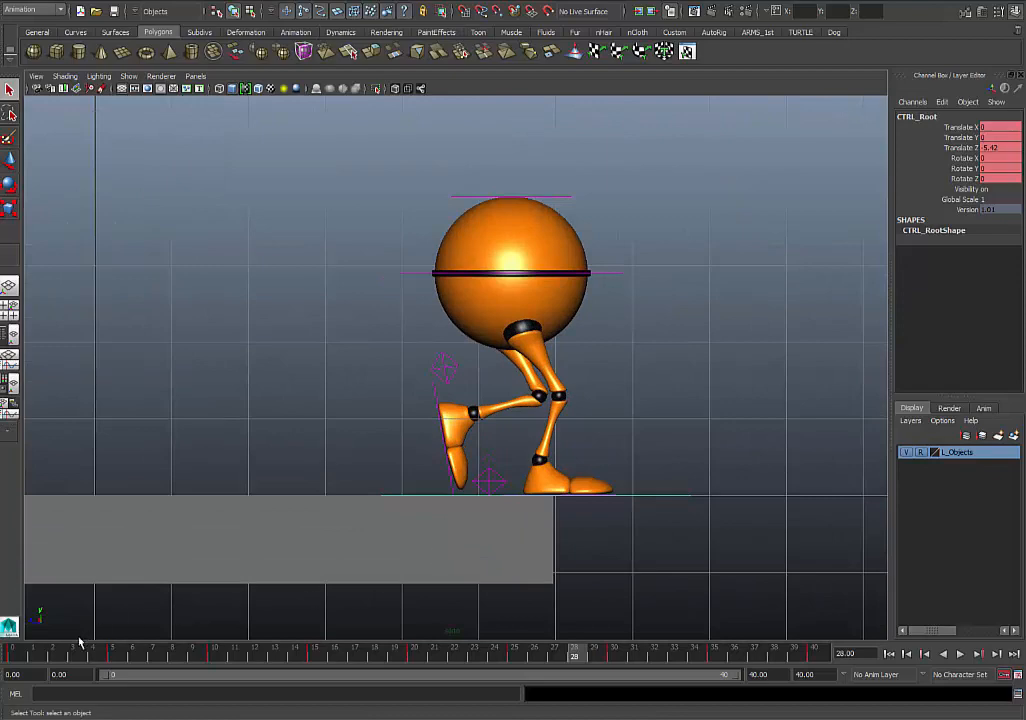
left_click(7, 660)
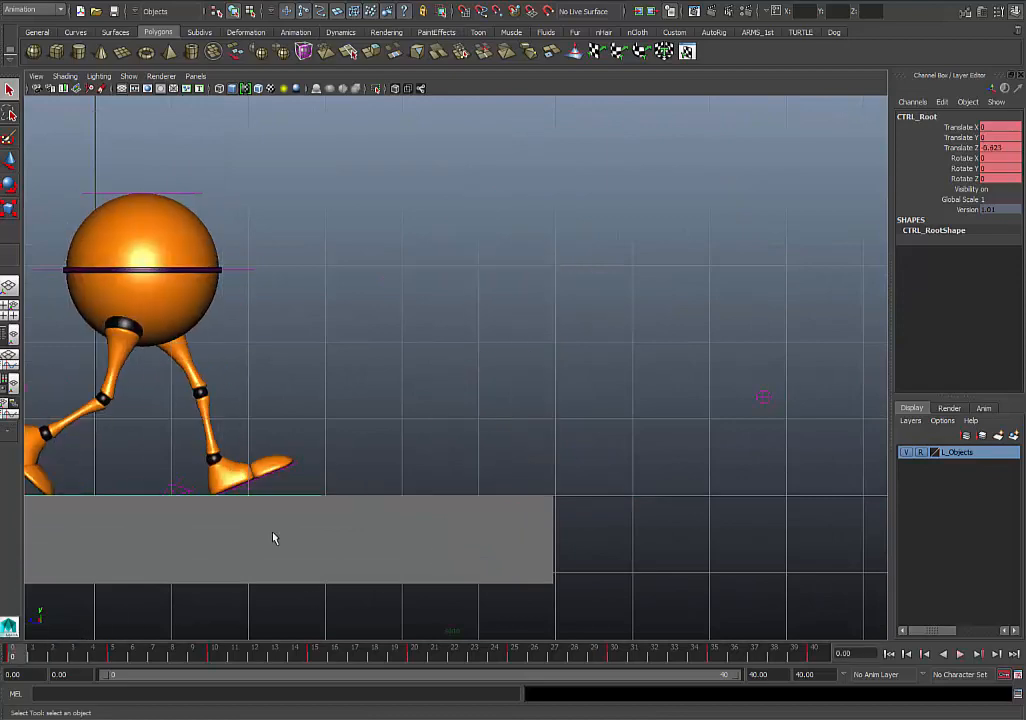
middle_click_drag(385, 503, 512, 502, "alt")
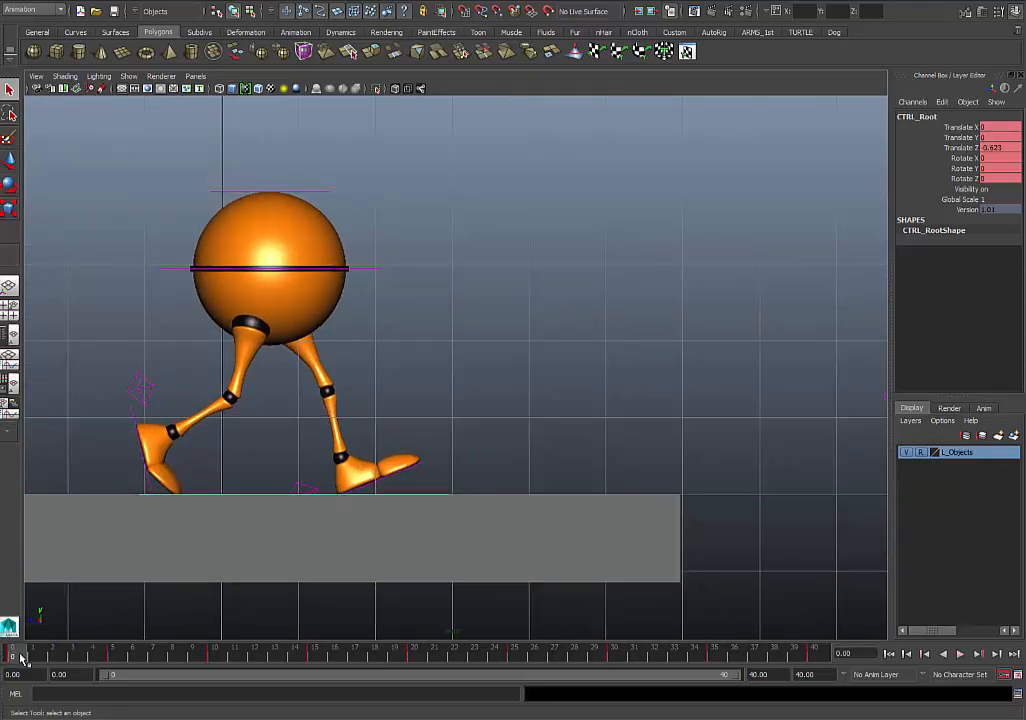
- At frame 5, slide the left heel control backward to a Translate Z of about 0.392 and key it
left_click(117, 657)
key("alt+v")
key("alt+v")
left_click(116, 655)
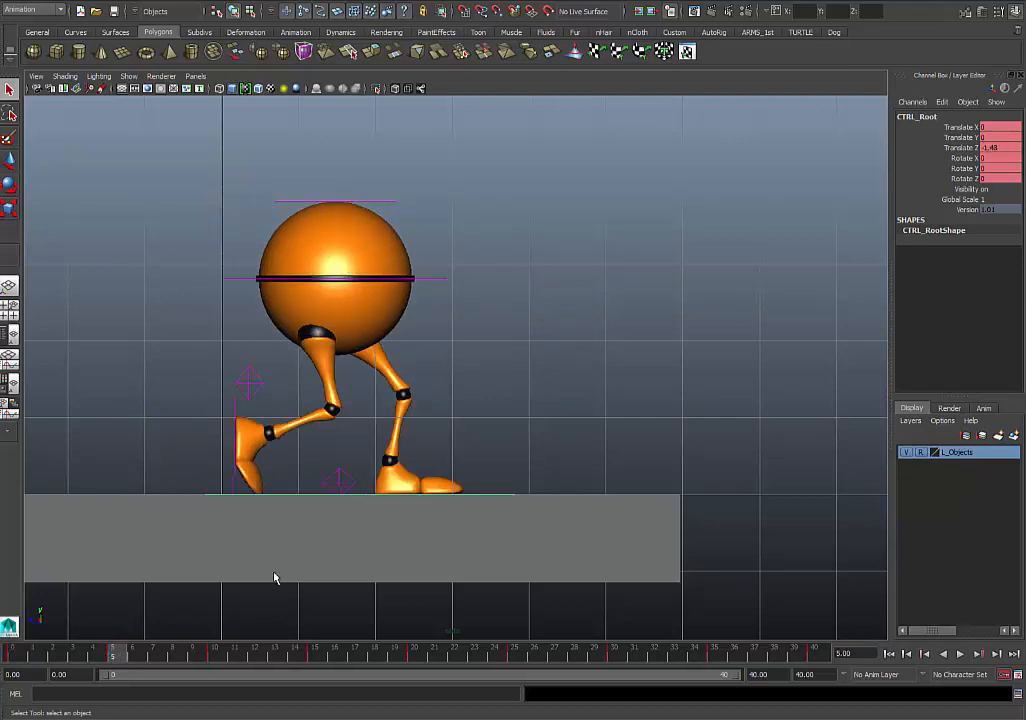
left_click(340, 483)
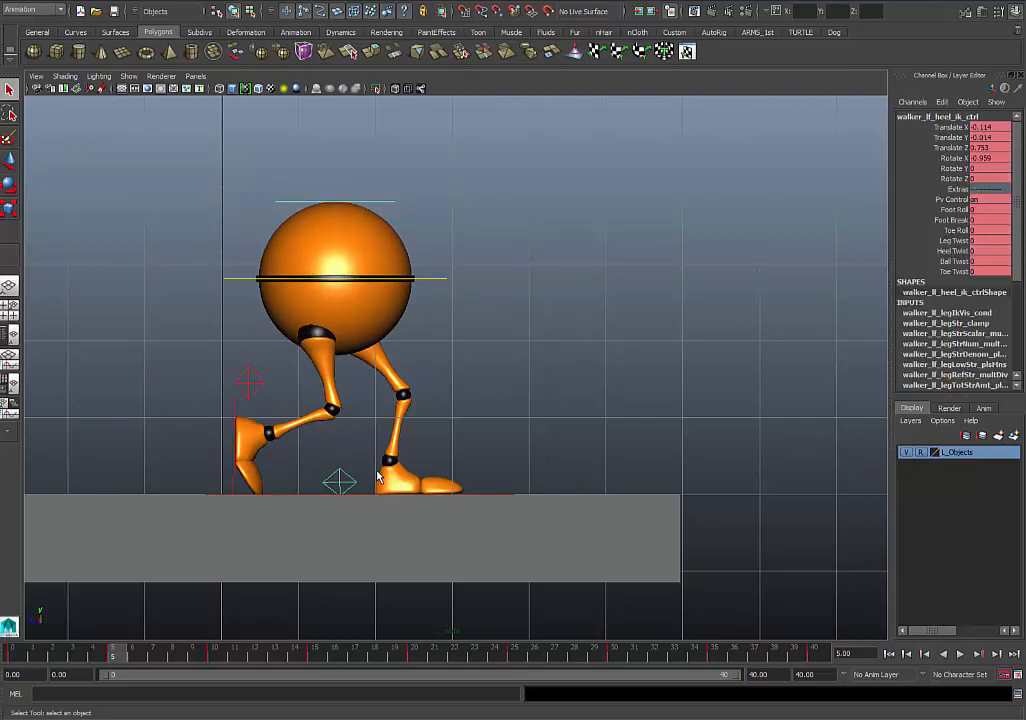
key("w")
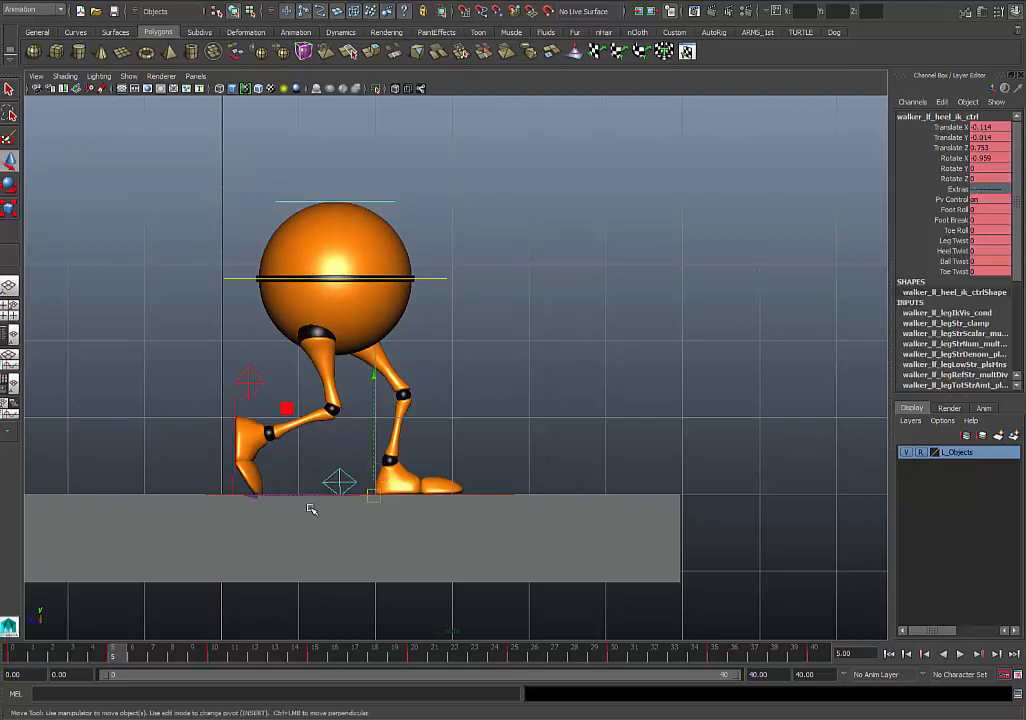
left_click(18, 656)
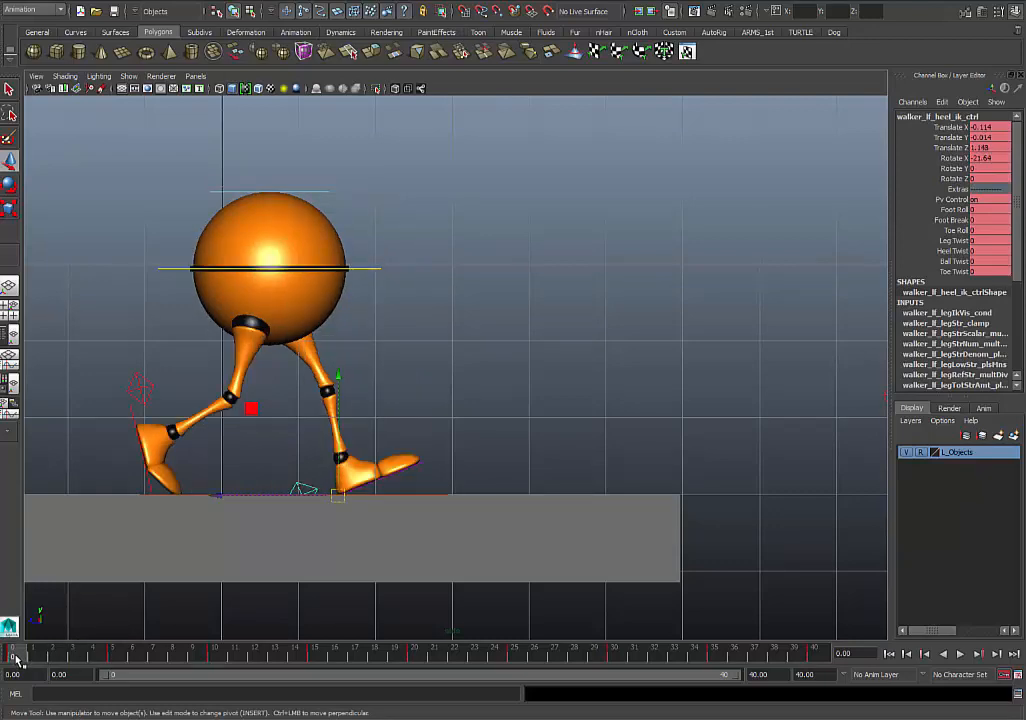
left_click(121, 657)
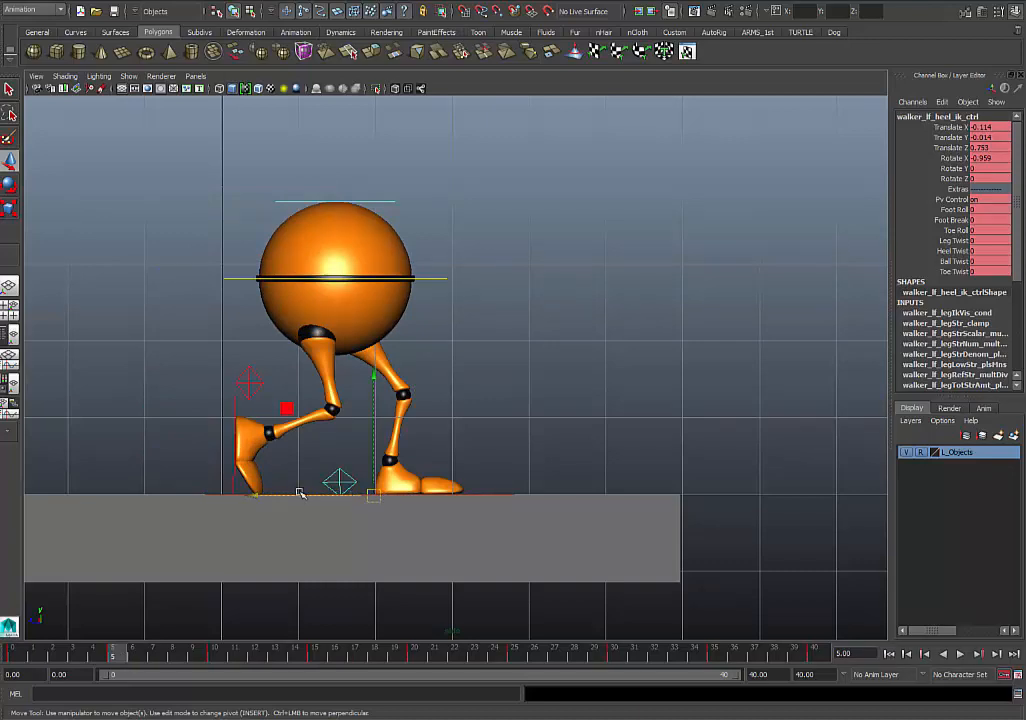
left_click_drag(300, 493, 265, 497)
key("s")
- At frame 10, slide the left heel control backward to a Translate Z of about -0.361 and play the walk
left_click(14, 657)
key("alt+v")
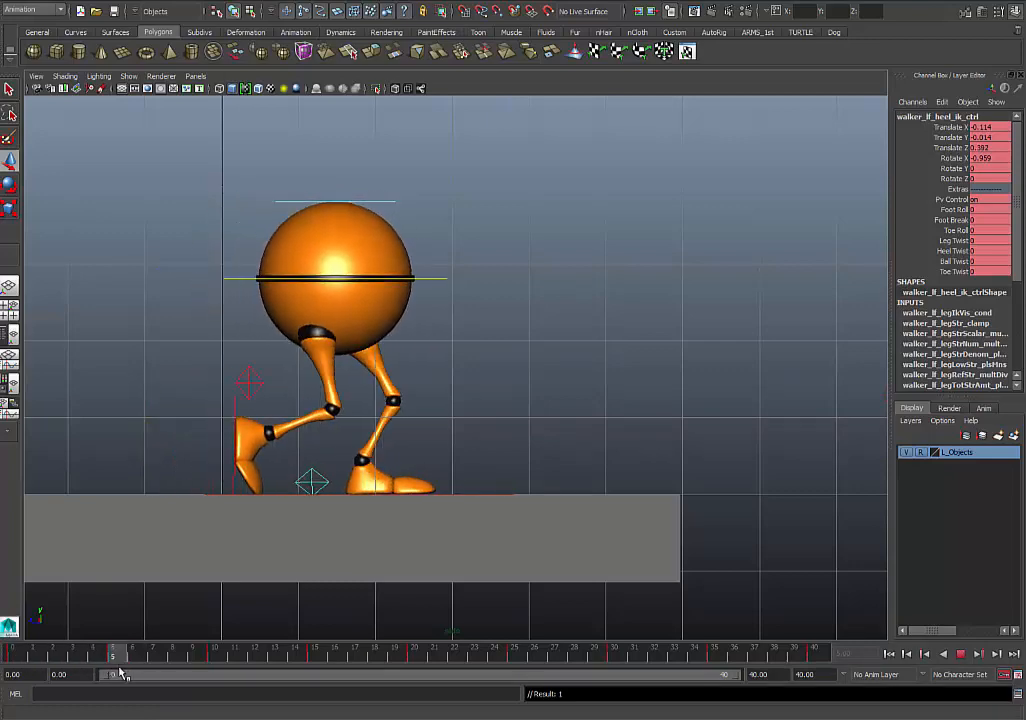
left_click_drag(117, 666, 215, 663)
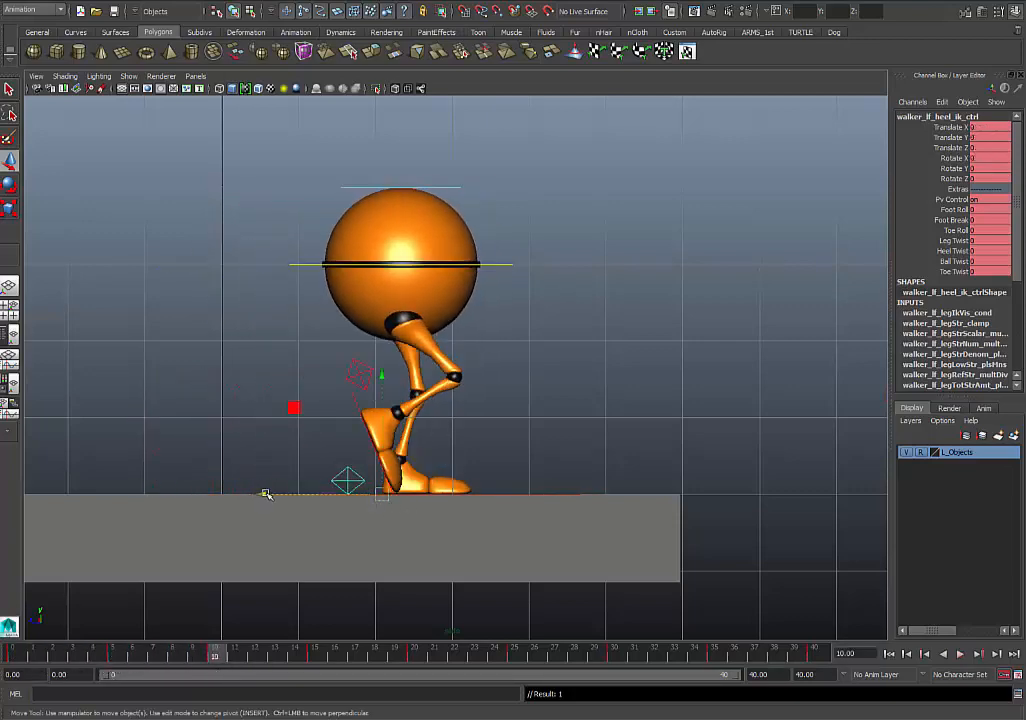
left_click_drag(265, 494, 239, 498)
key("alt+v")
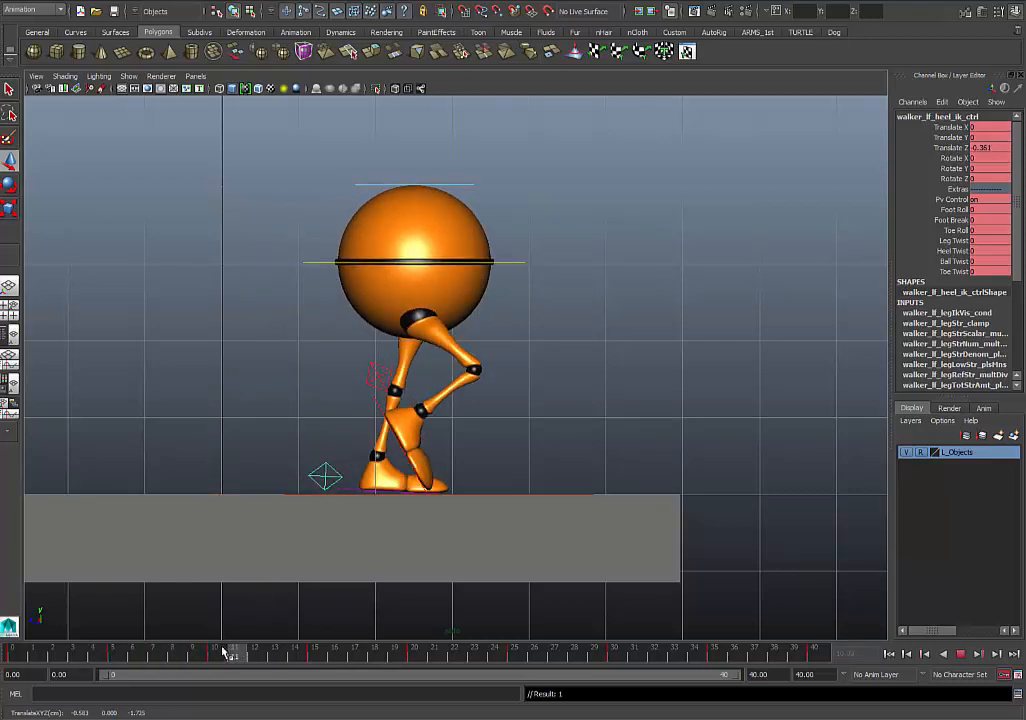
- At frame 15, shift the left heel control back and up to about 0.576 in Translate Y and -1.17 in Translate Z
left_click_drag(222, 648, 316, 657)
left_click_drag(270, 461, 245, 462)
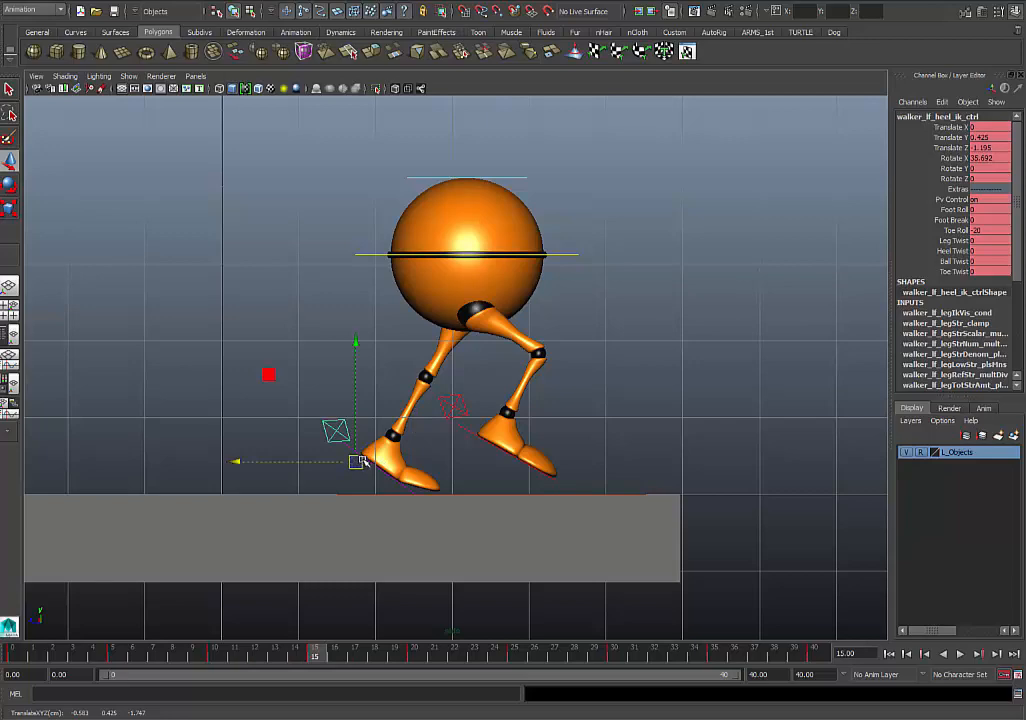
left_click_drag(359, 461, 365, 449)
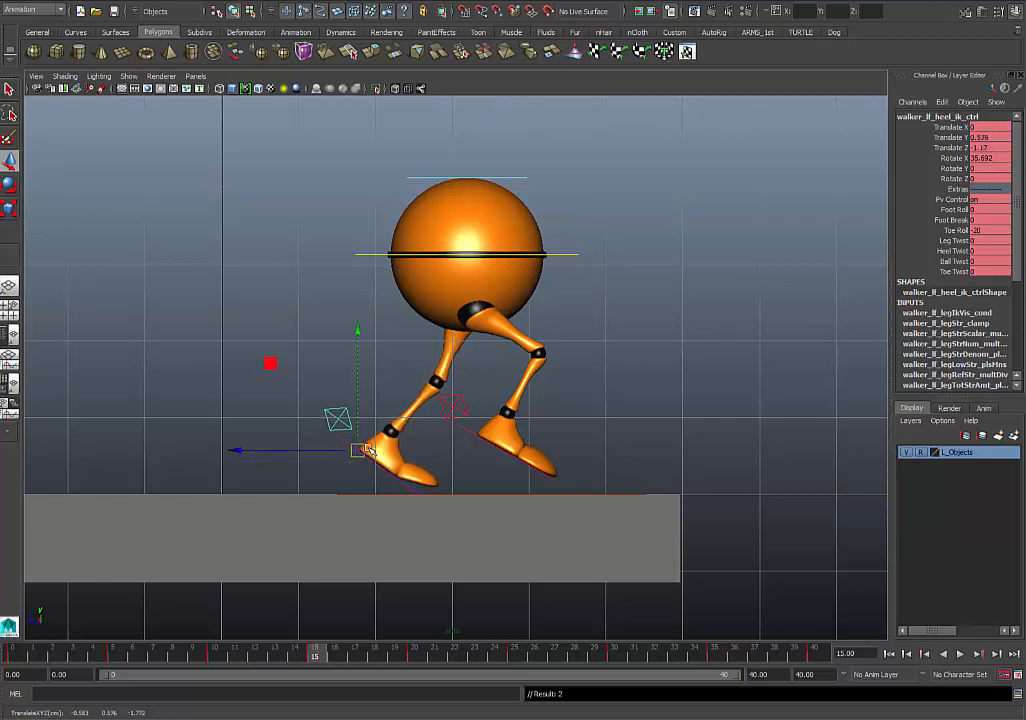
- Tilt the left heel control to a Rotate X of about 46.873 and reposition it at Translate Y 0.685 and Translate Z -1.254
left_click(9, 187)
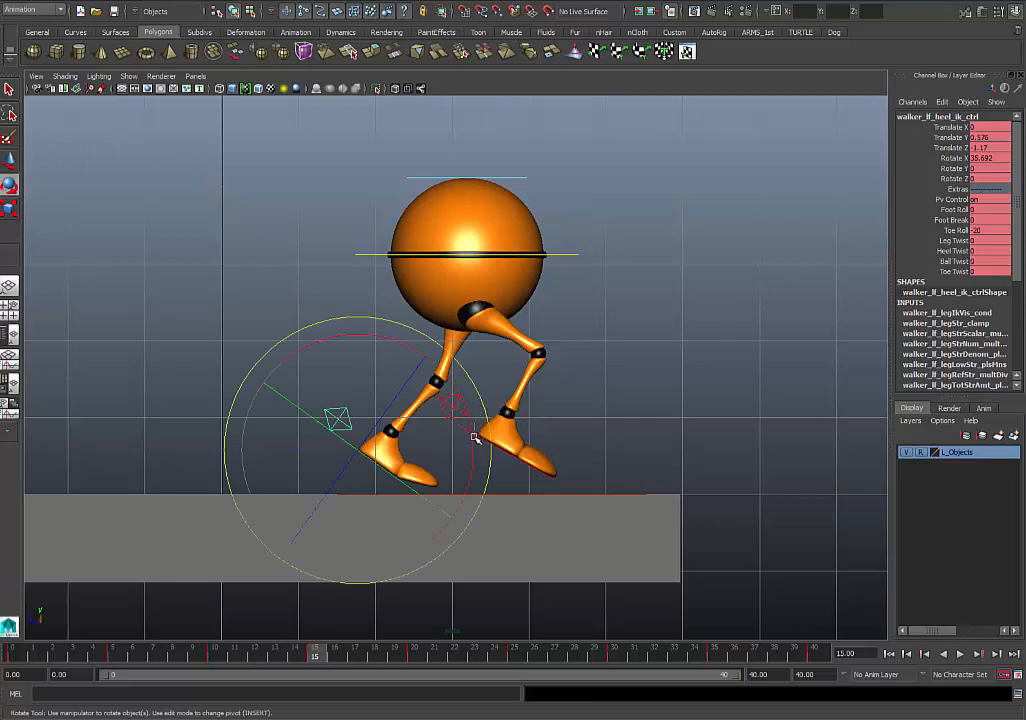
left_click(462, 432)
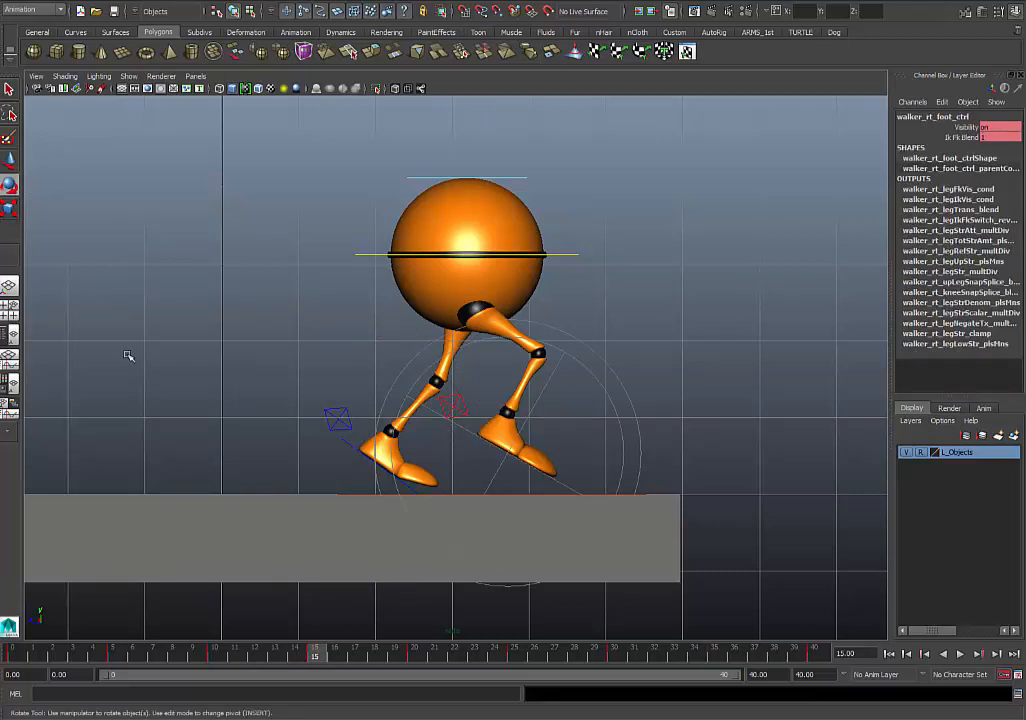
key("ctrl+z")
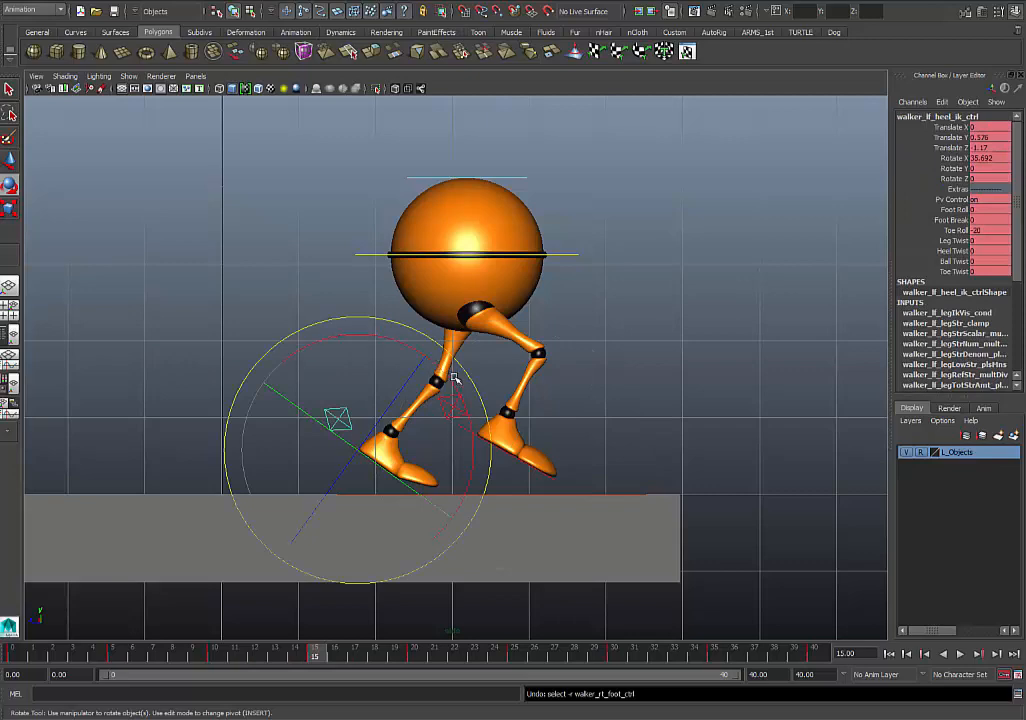
left_click_drag(454, 385, 459, 407)
key("w")
left_click_drag(359, 453, 354, 447)
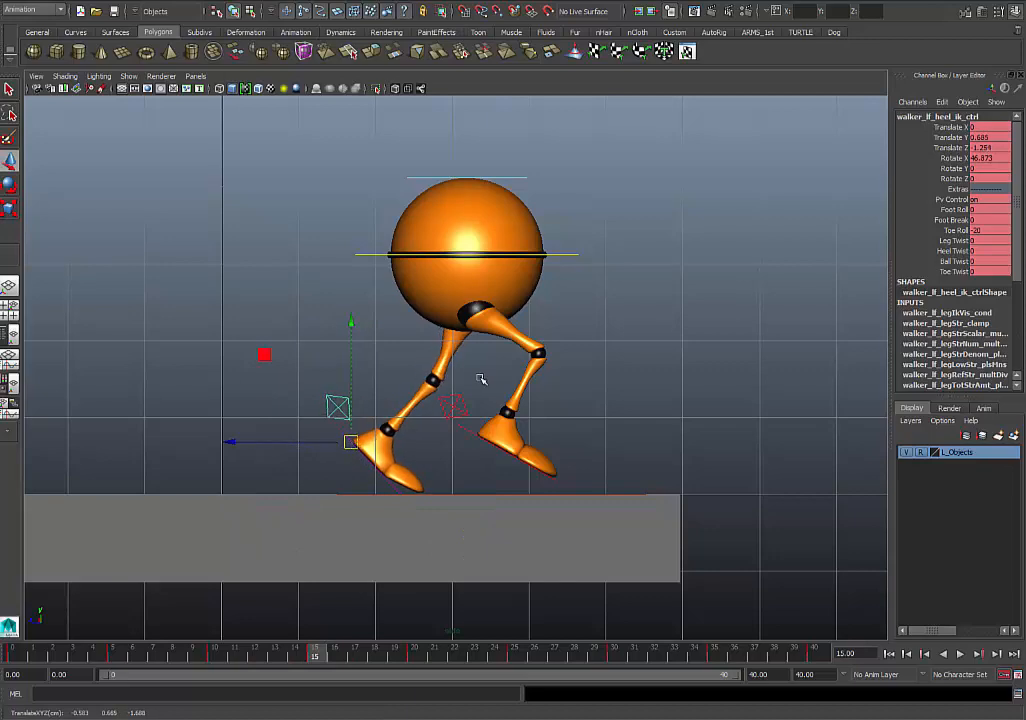
- Fine-tune the left heel control's Rotate X to about 48.132 at frame 15 and play the walk
key("e")
left_click_drag(458, 403, 462, 405)
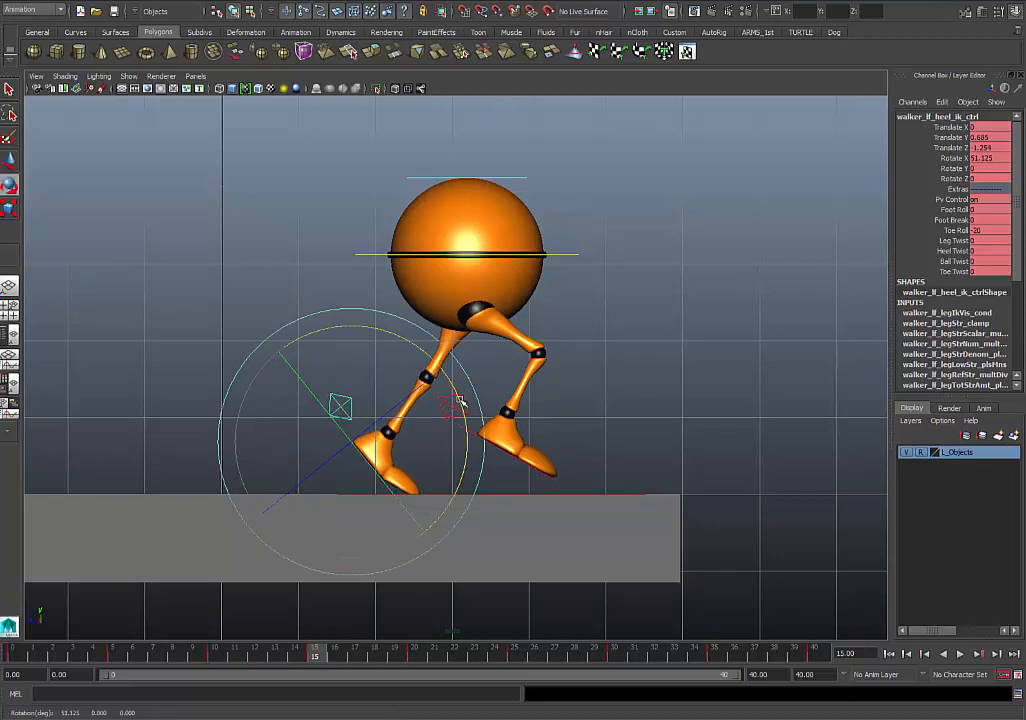
key("ctrl+z")
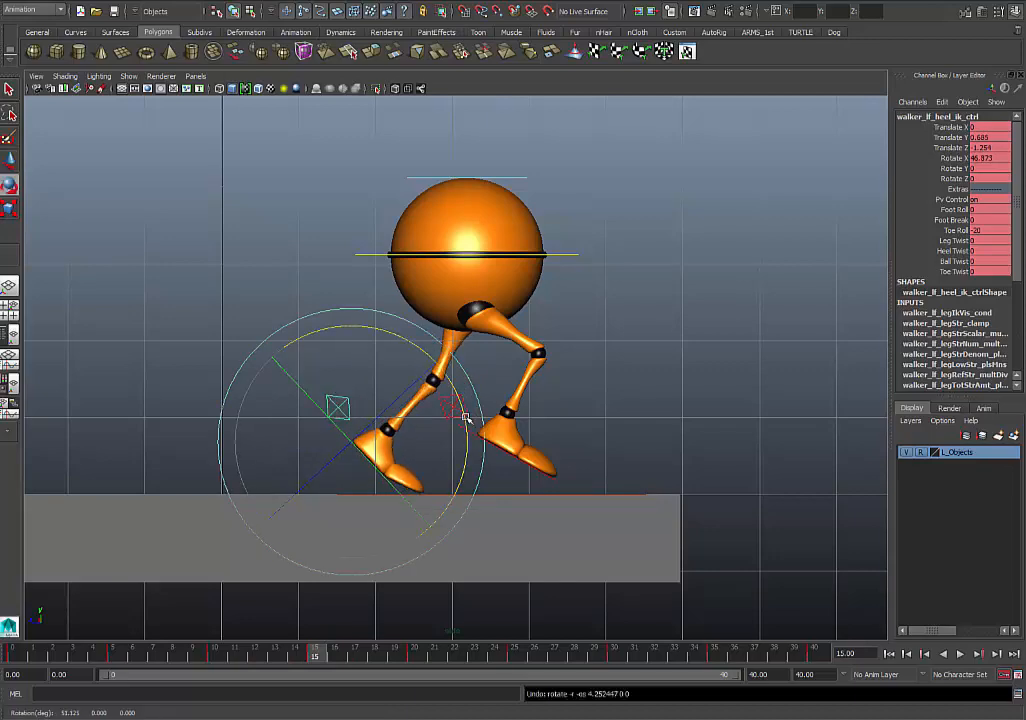
left_click_drag(465, 417, 464, 423)
key("alt+v")
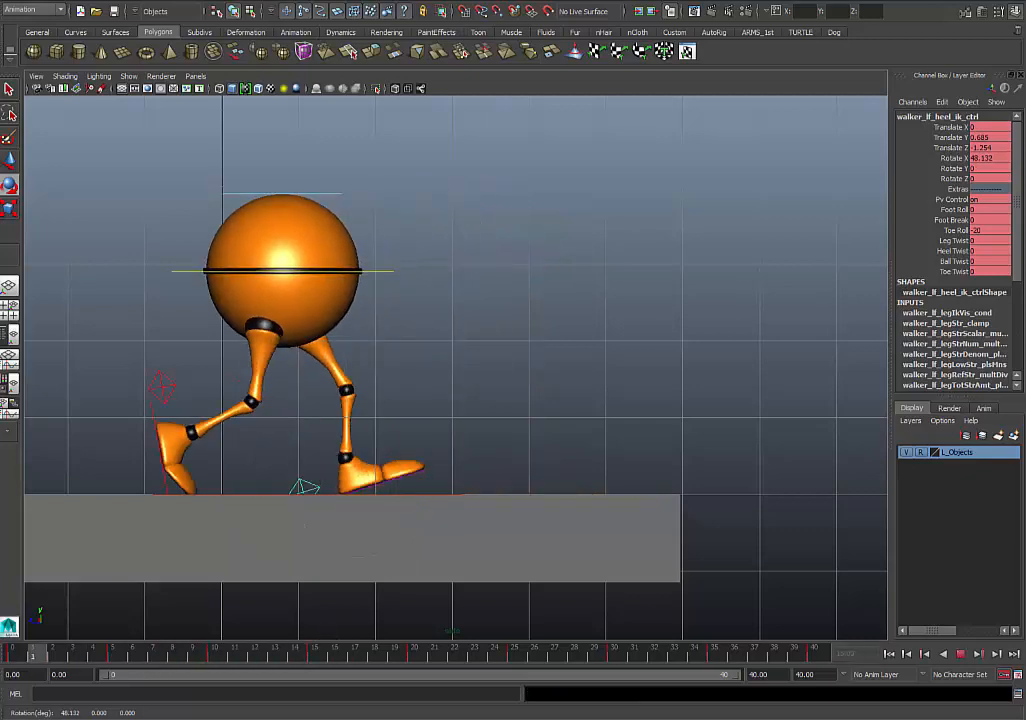
- At frame 10, key the left heel control at a Translate Z of about -0.478 and tilt it to a Rotate X of about 2.57
mouse_move(166, 675)
left_mouse_down()
mouse_move(222, 668)
mouse_move(5, 668)
mouse_move(115, 668)
left_mouse_up()
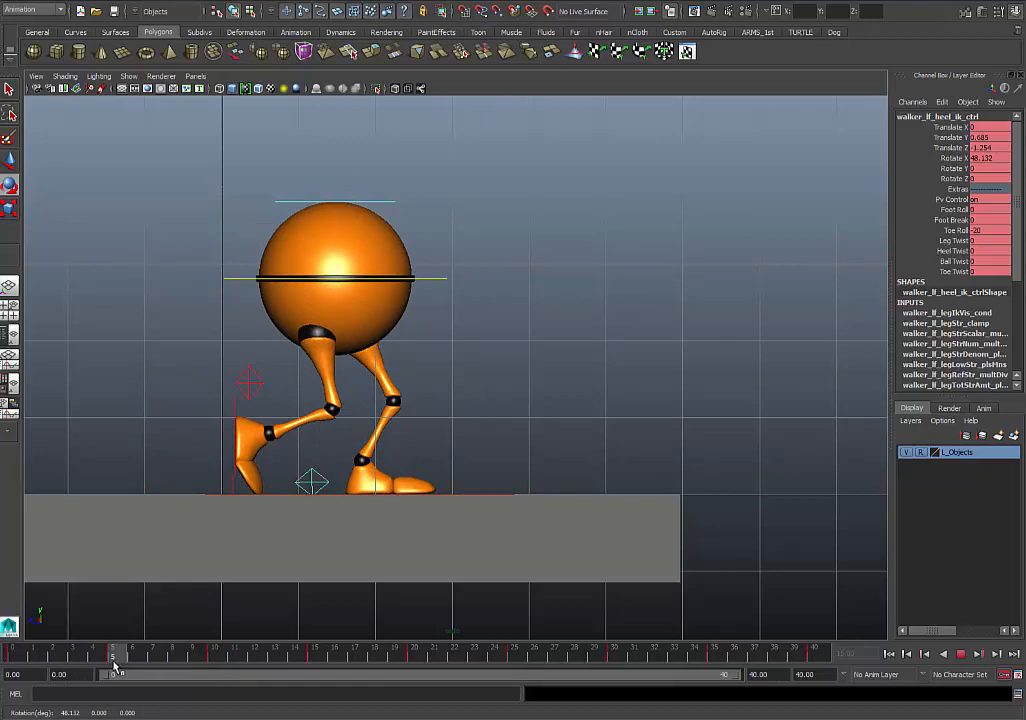
left_click_drag(115, 668, 218, 665)
key("e")
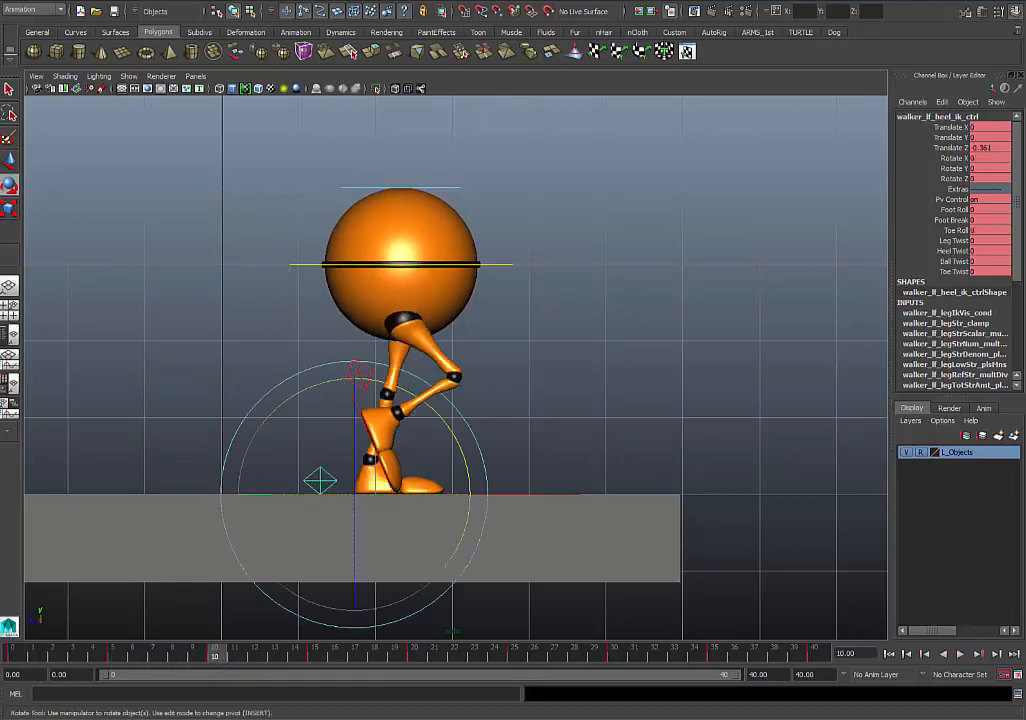
key("w")
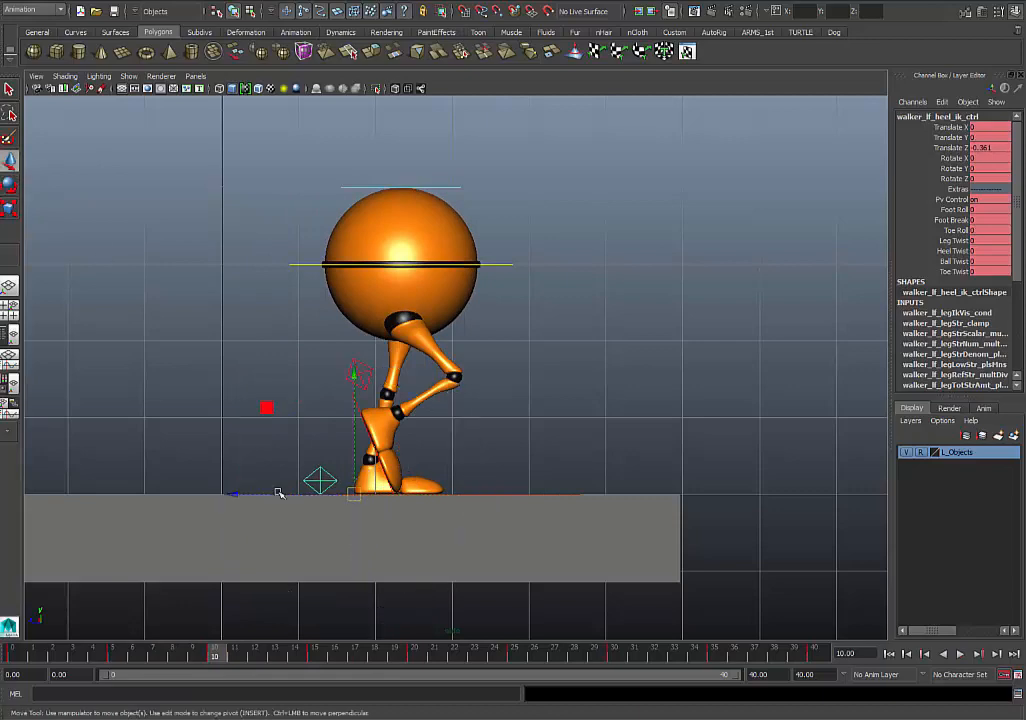
left_click_drag(279, 493, 253, 496)
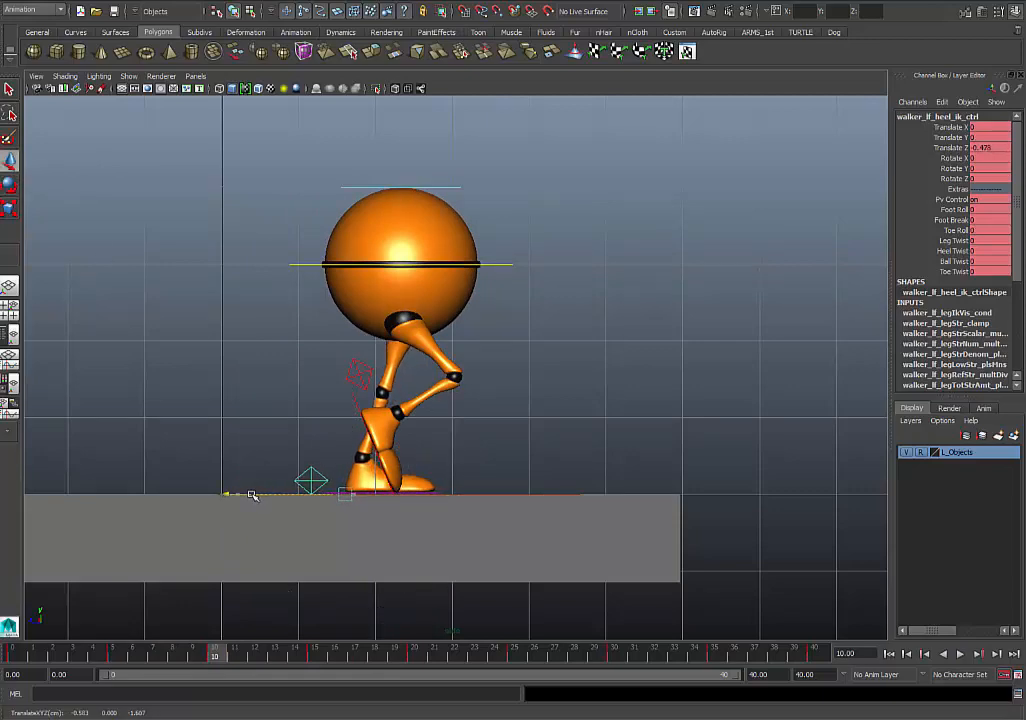
key("s")
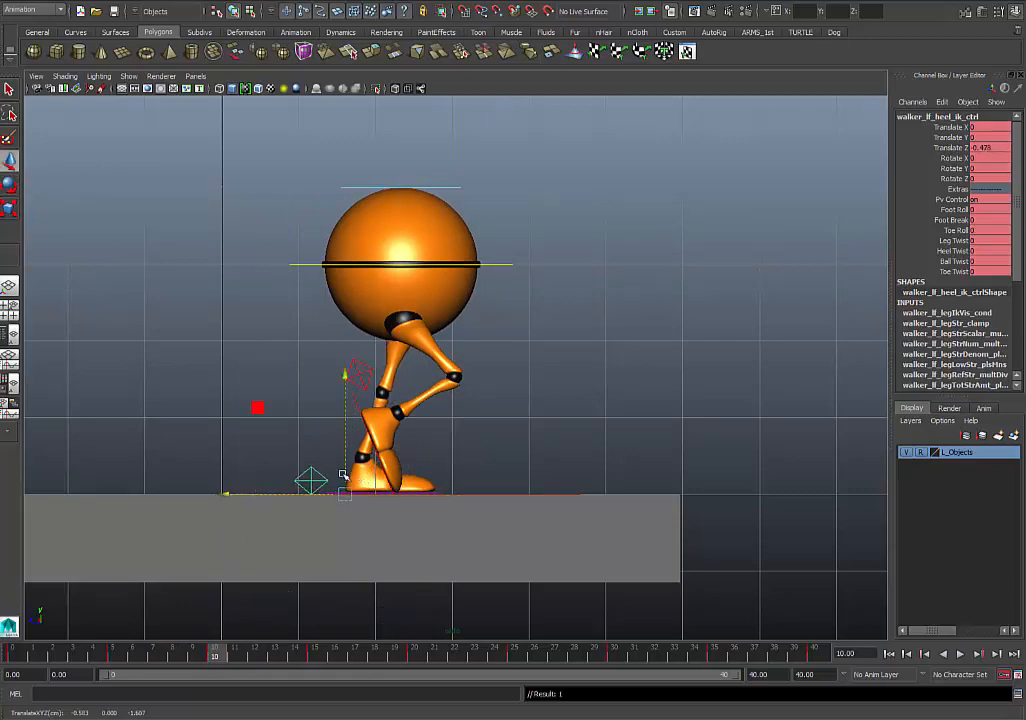
left_click(9, 184)
left_click_drag(435, 413, 437, 426)
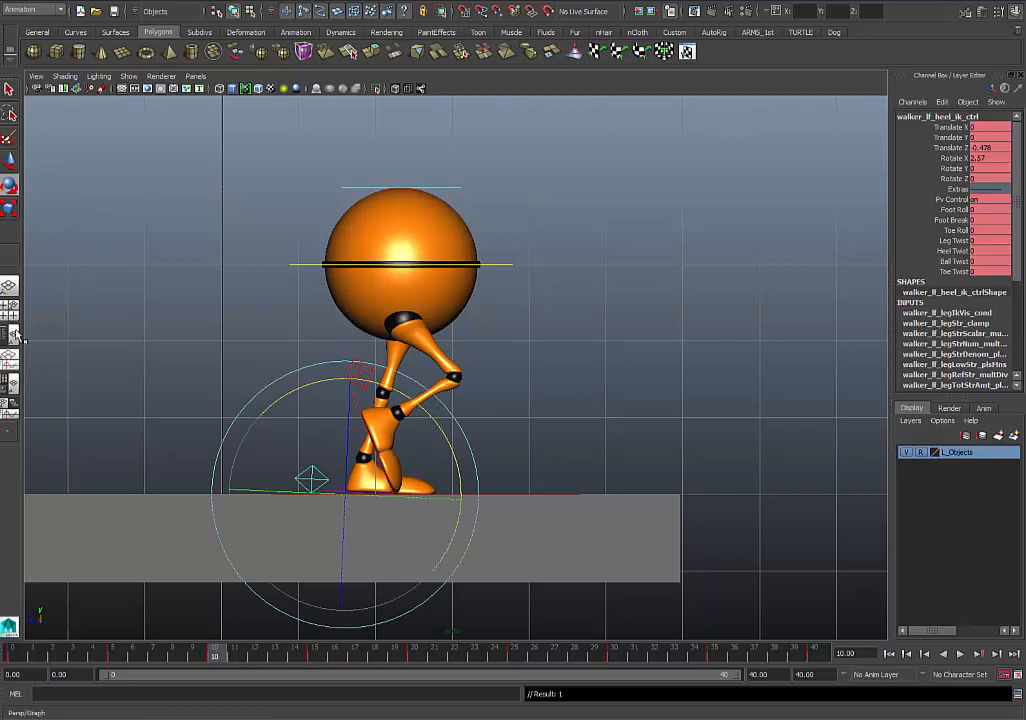
- At frame 10, raise the left heel control slightly to about Translate Y 0.05 and Translate Z -0.47
left_click(9, 160)
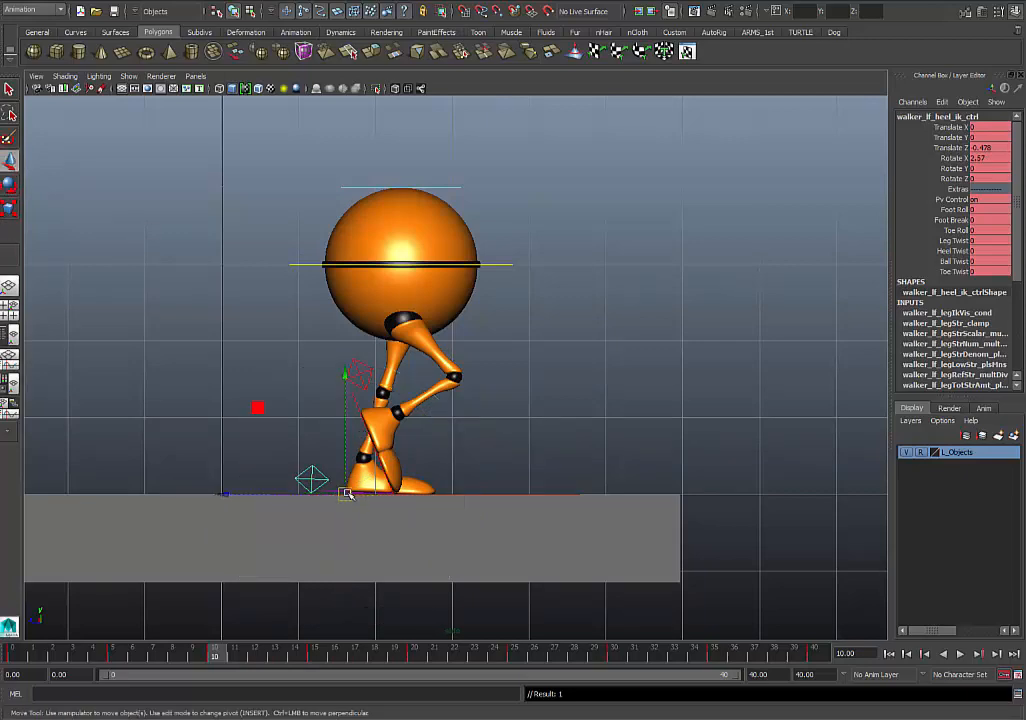
left_click_drag(343, 486, 350, 484)
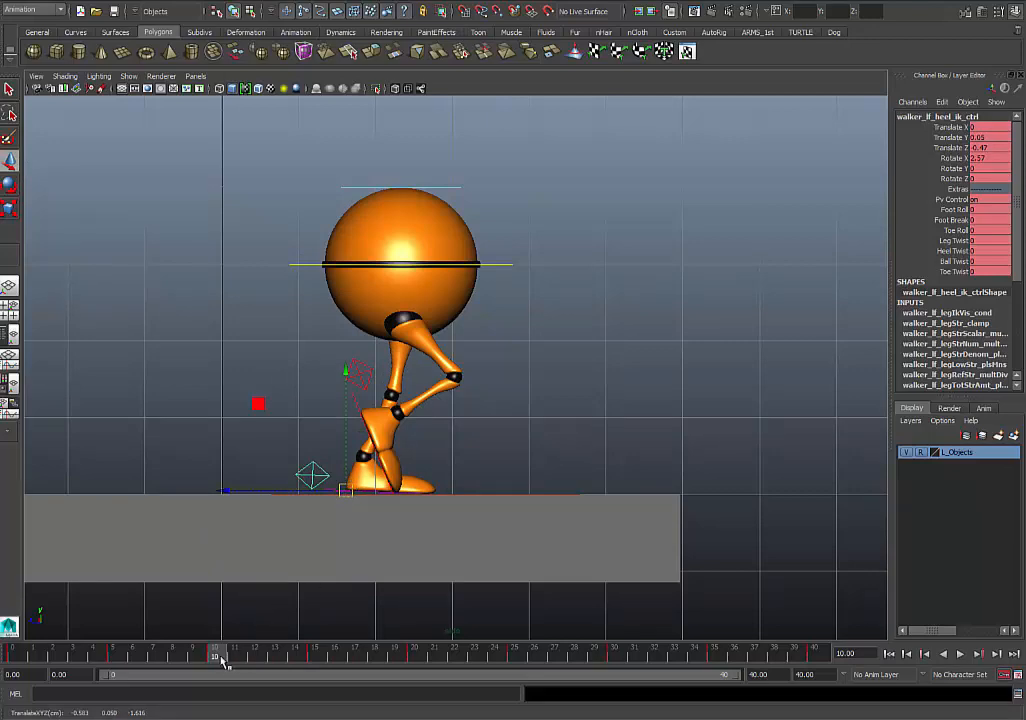
- At frame 15, shift the left heel control forward to a Translate Z of about -1.195
left_click_drag(223, 660, 326, 657)
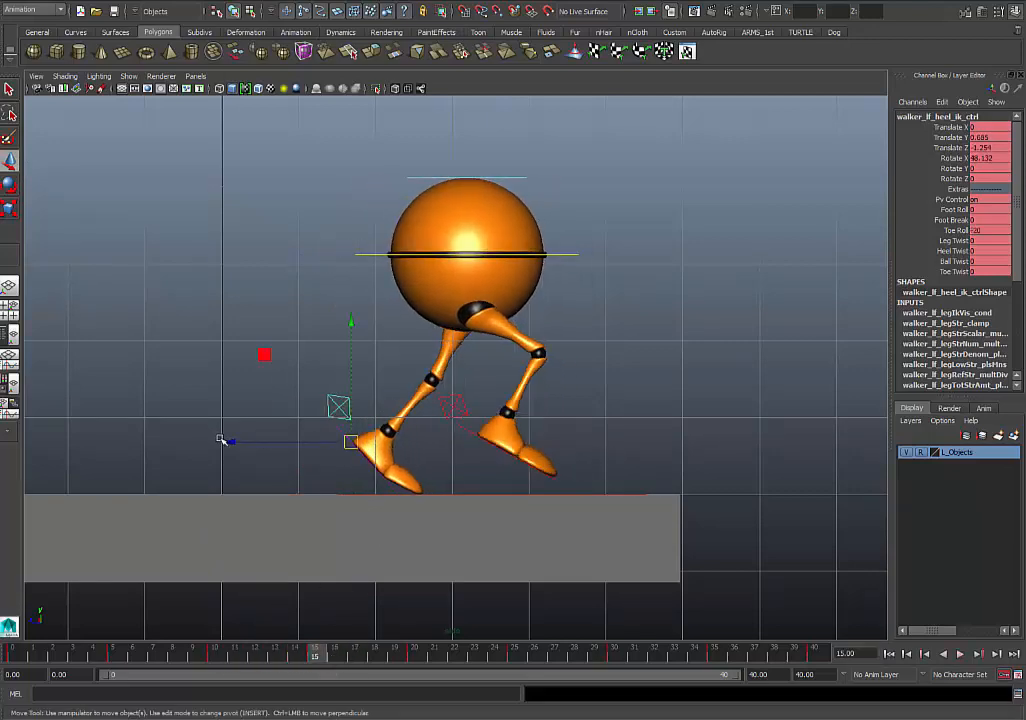
left_click_drag(220, 439, 236, 442)
double_click(321, 655)
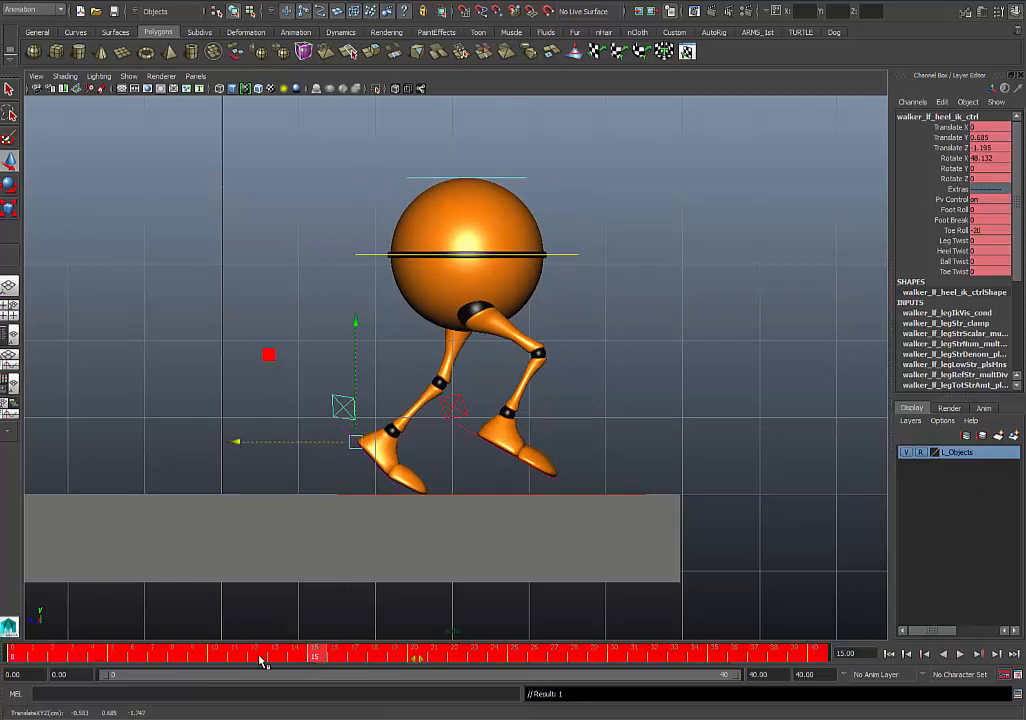
left_click(317, 655)
- At frame 20, tilt the left heel control to about Rotate X 81.868 and move it to about Translate Y 1.084 and Translate Z -1.432
left_click_drag(309, 657, 417, 668)
key("w")
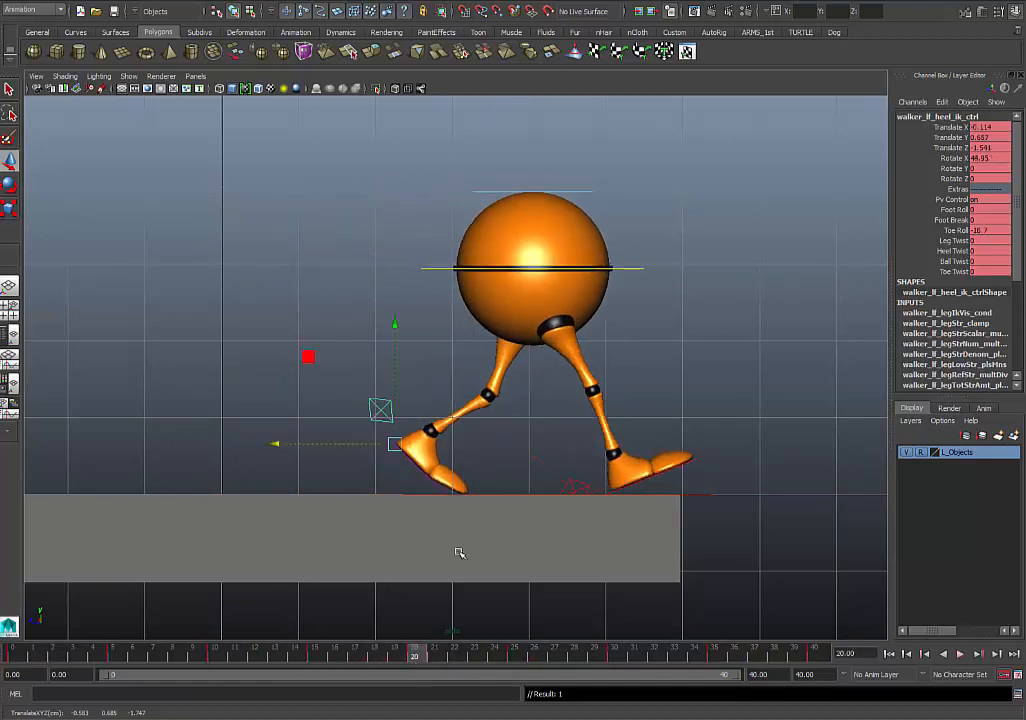
left_click(9, 184)
left_click_drag(386, 329, 430, 351)
left_click(9, 159)
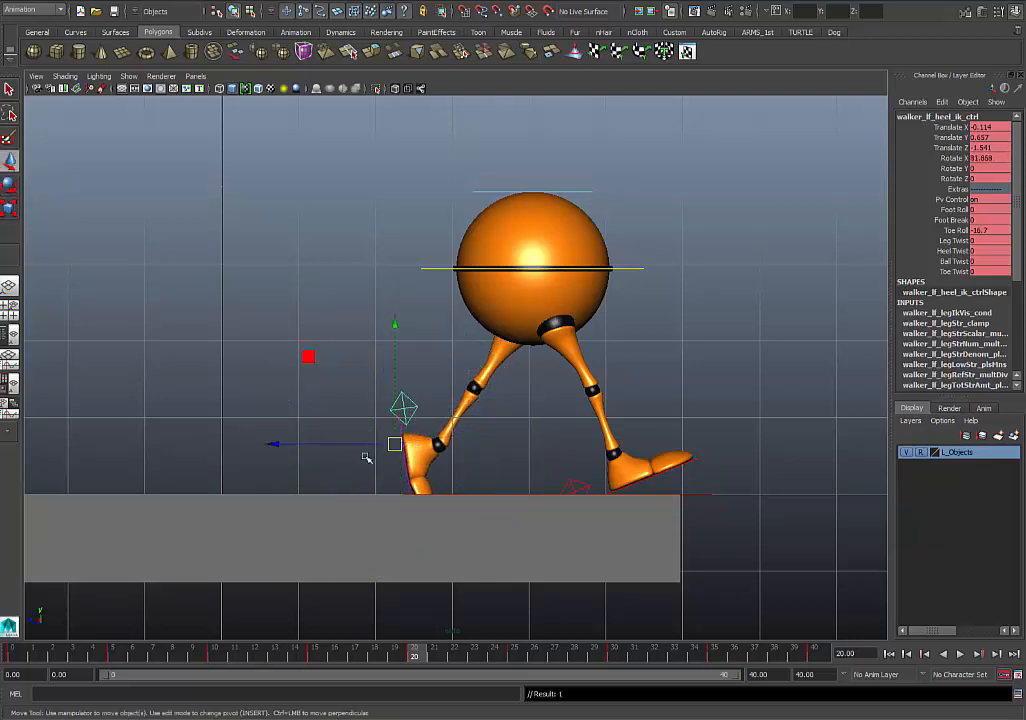
left_click_drag(394, 436, 405, 411)
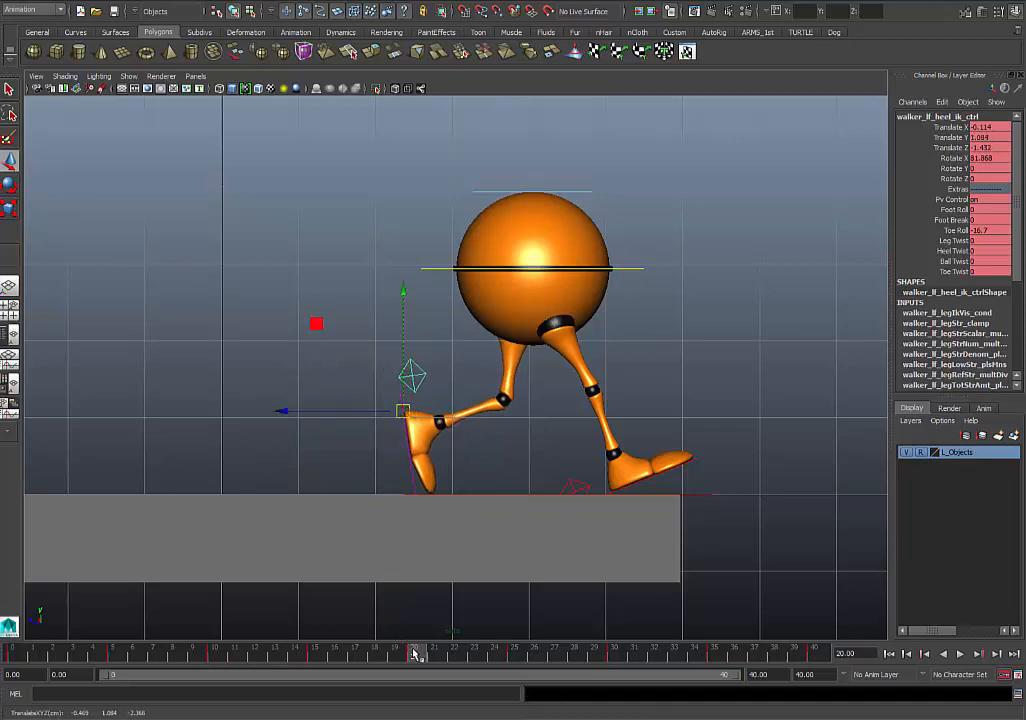
- At frame 25, pose the left heel control at about Rotate X 108.568, Translate Y 1.183 and Translate Z -1.189, and review the walk through frame 40
left_click_drag(416, 654, 522, 657)
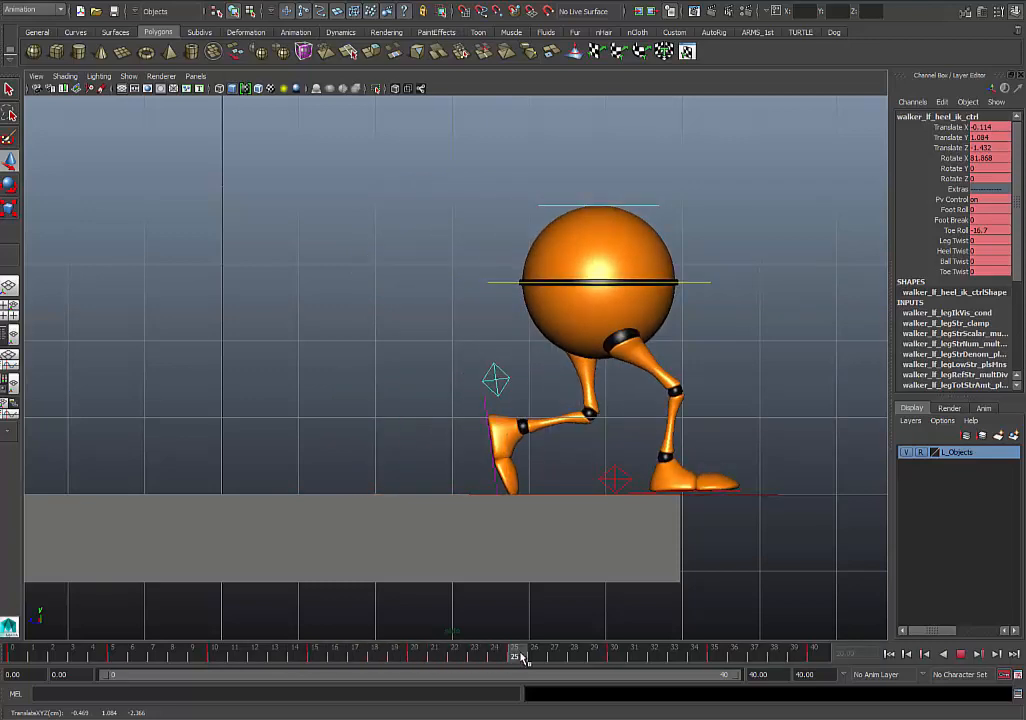
key("w")
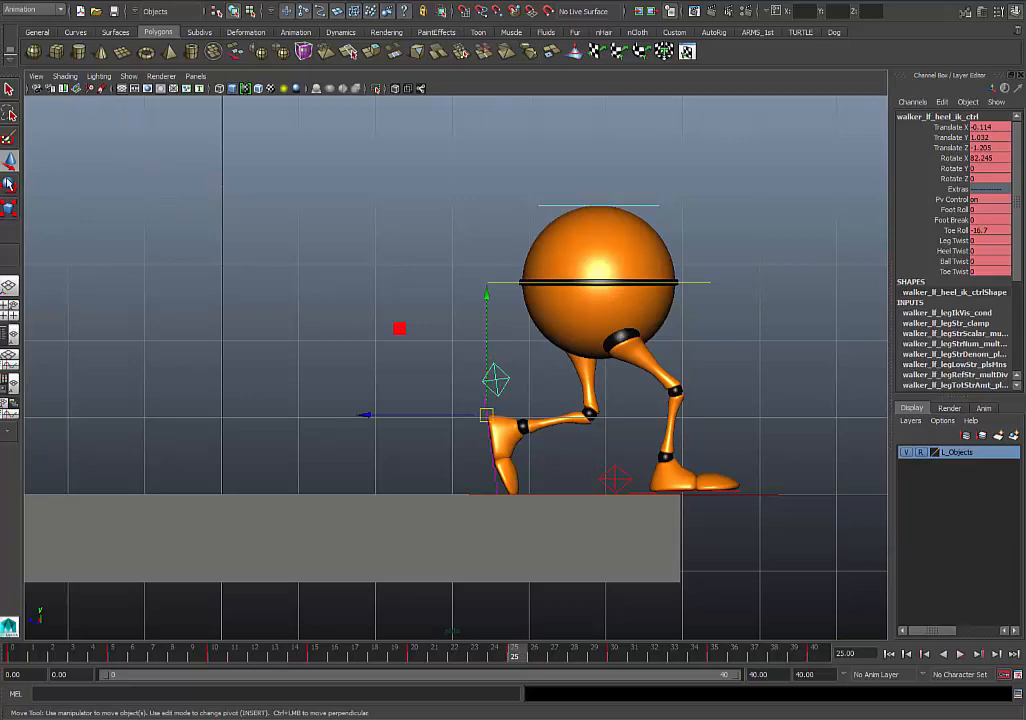
key("e")
left_click_drag(560, 326, 537, 428)
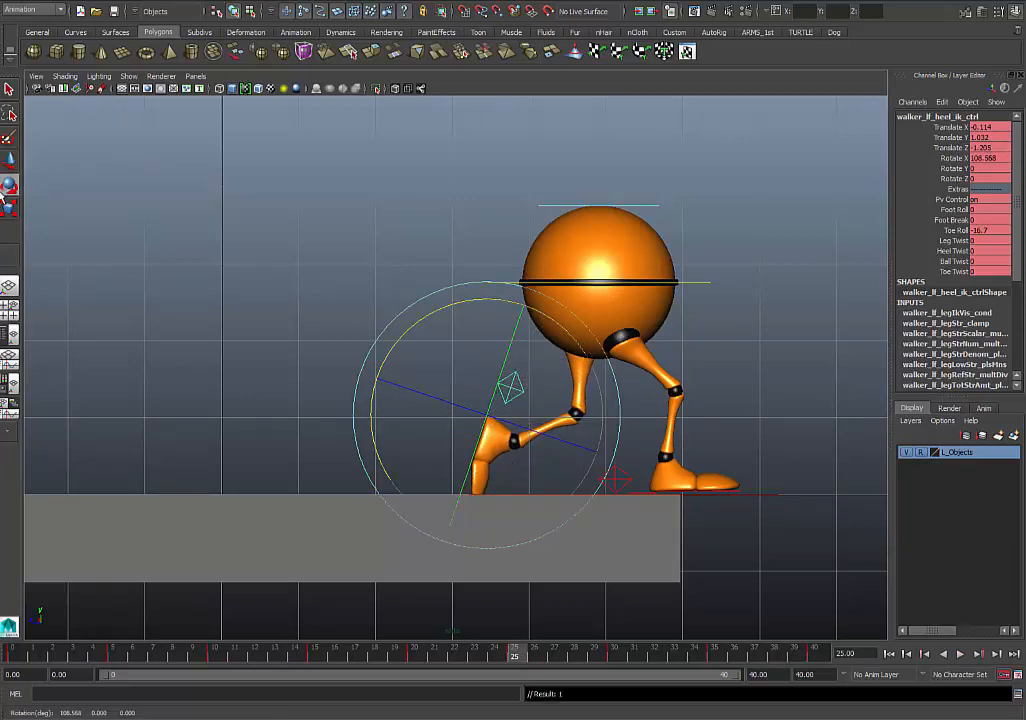
left_click(9, 160)
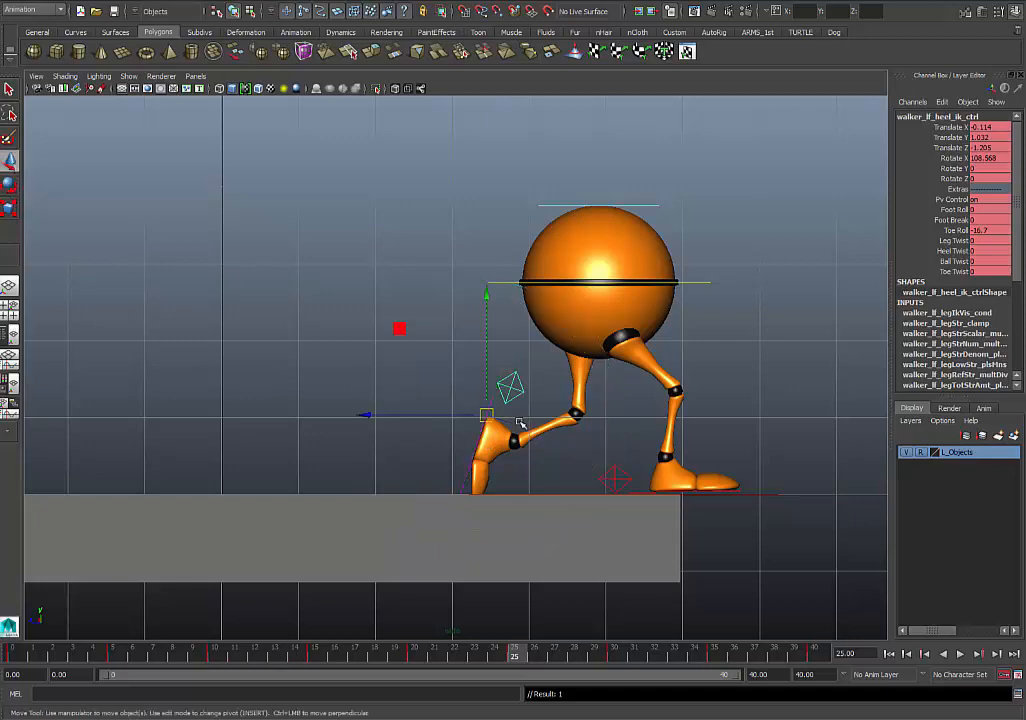
left_click_drag(490, 418, 488, 403)
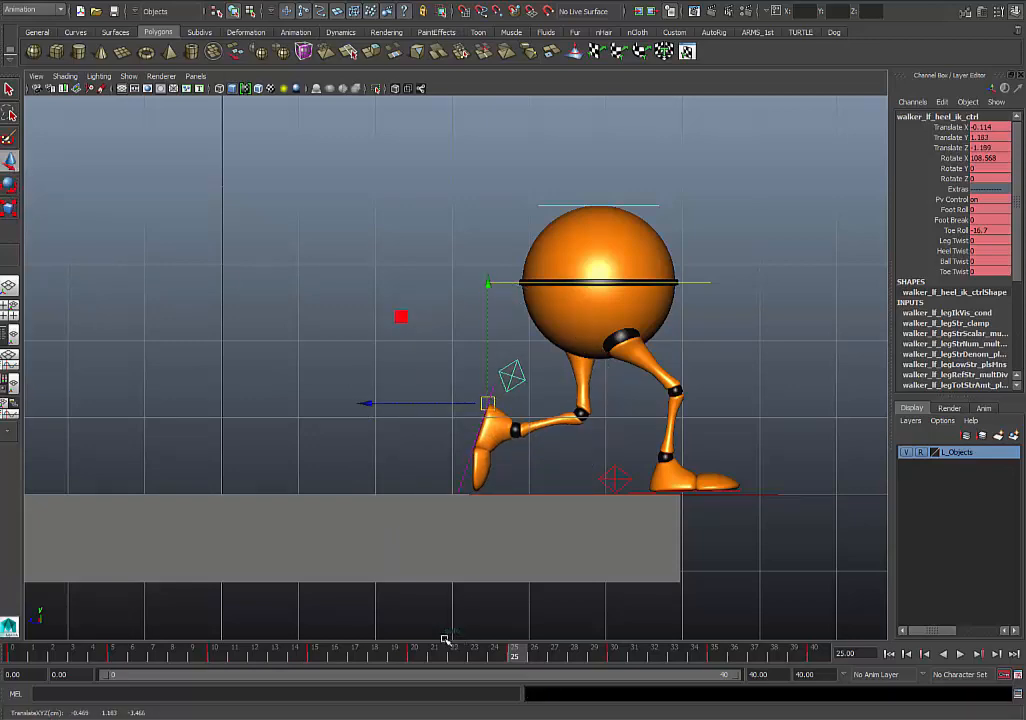
left_click(412, 656)
left_click_drag(412, 656, 693, 666)
left_click_drag(762, 690, 815, 662)
- Select the right heel control, check its contact between frames 25 and 40, and shift it to about Translate Z -0.955 at frame 35
left_click(660, 389)
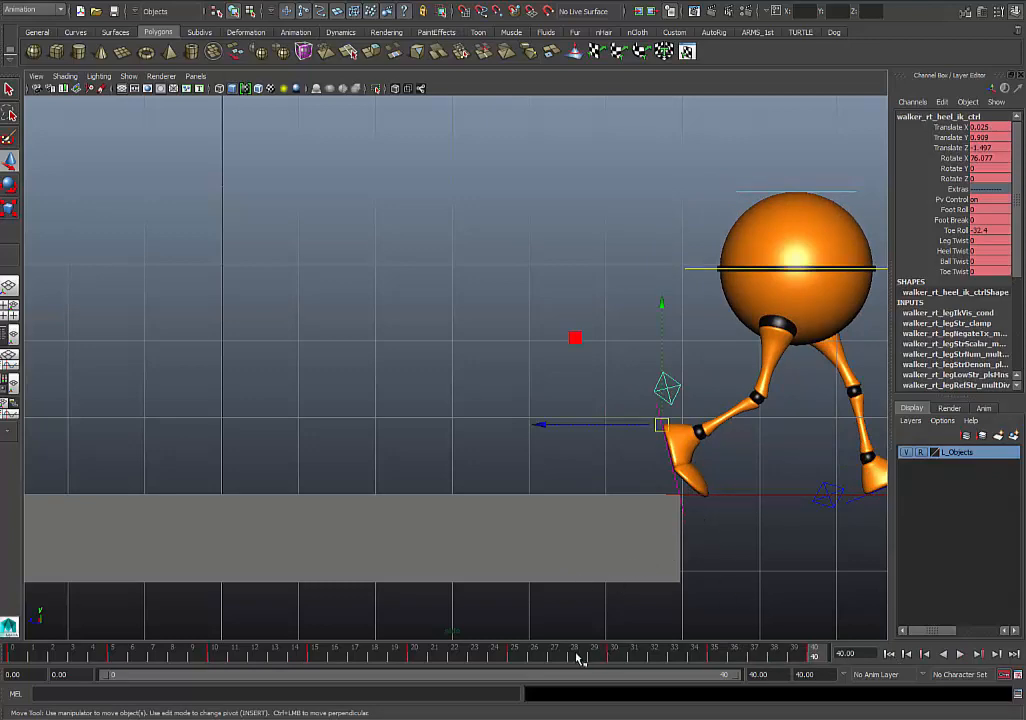
mouse_move(577, 657)
left_mouse_down()
mouse_move(488, 658)
mouse_move(470, 679)
mouse_move(529, 680)
left_mouse_up()
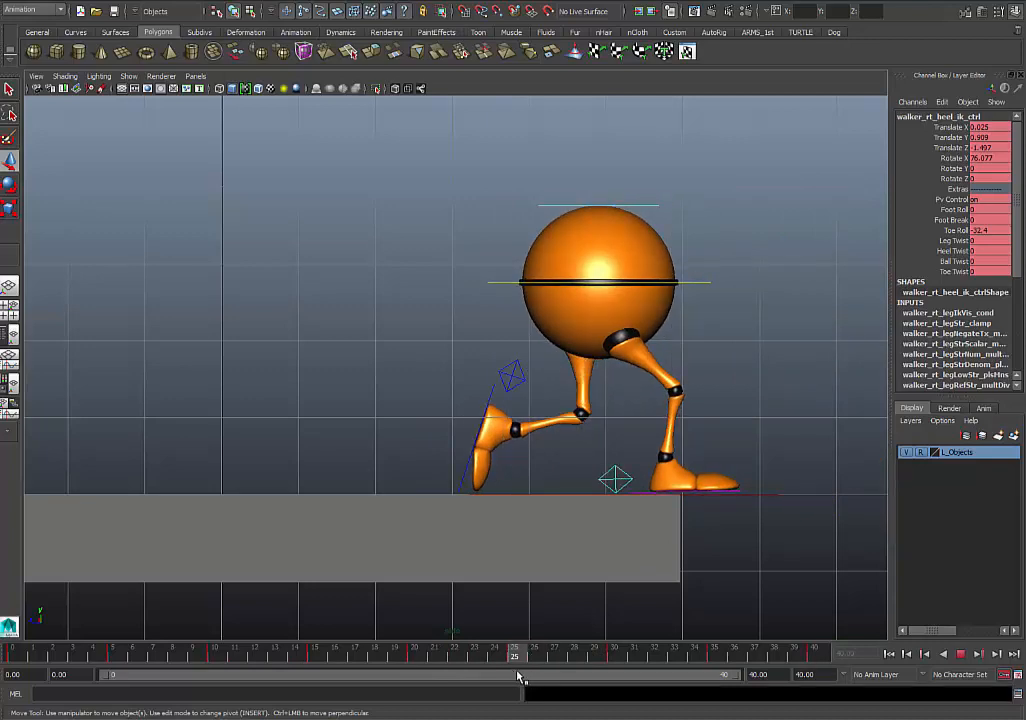
left_click_drag(519, 678, 907, 662)
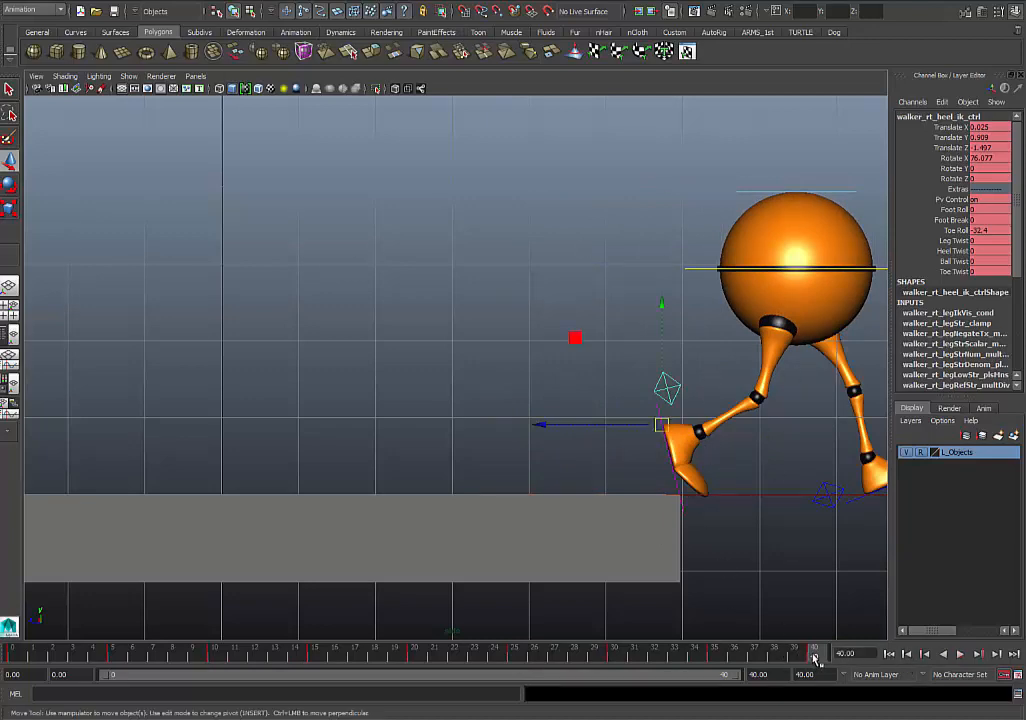
middle_click_drag(764, 490, 389, 490, "alt")
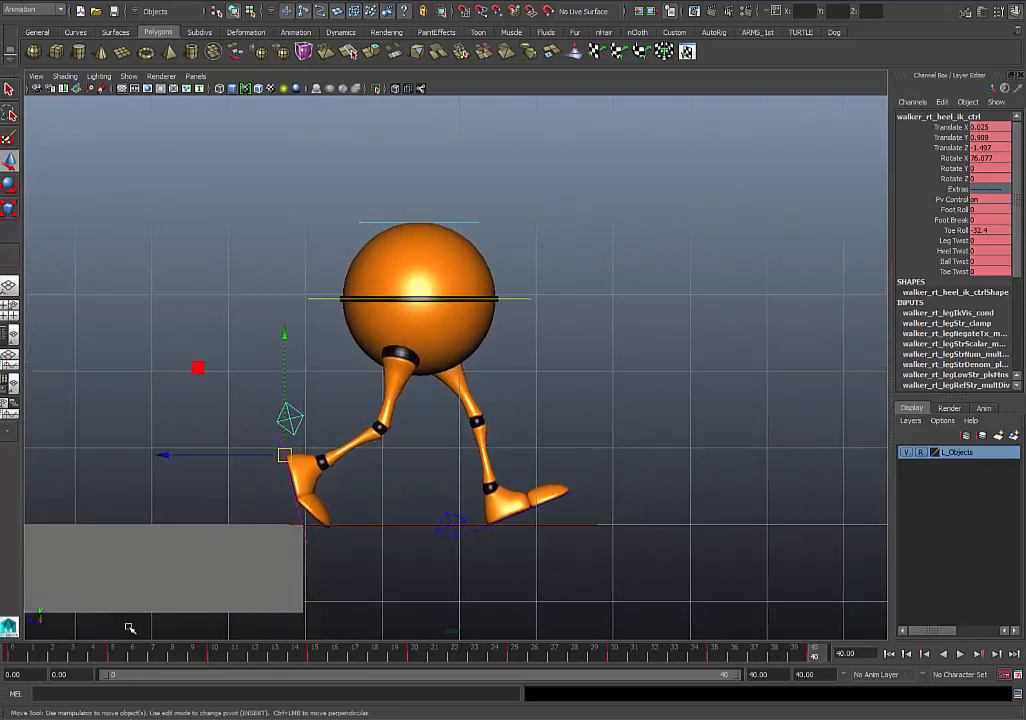
left_click_drag(776, 666, 836, 672)
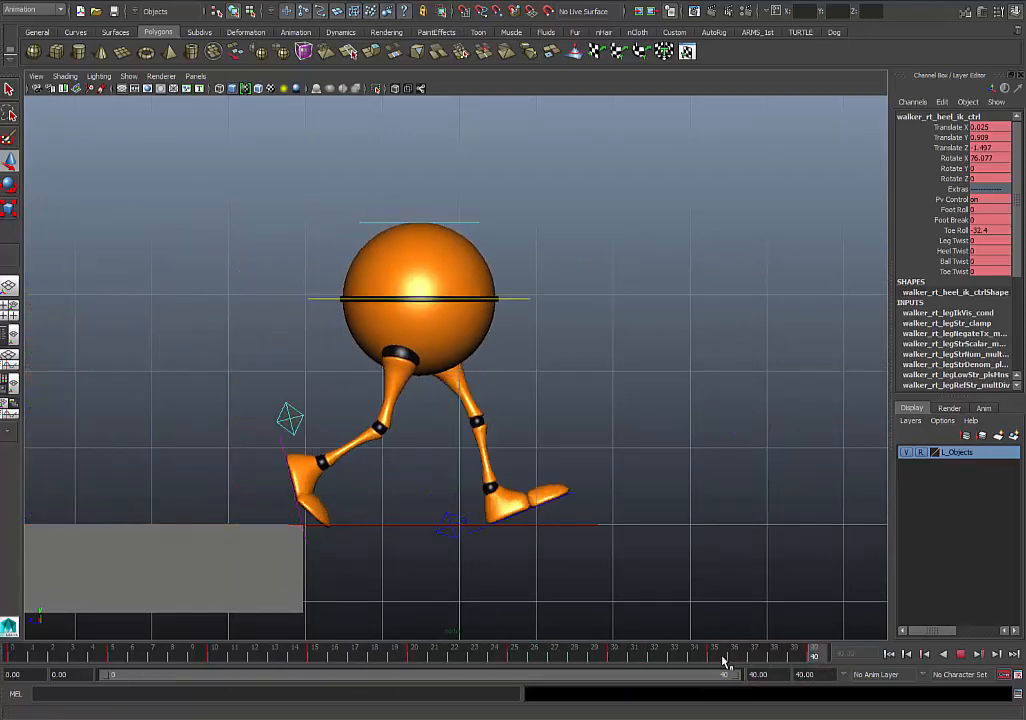
left_click_drag(724, 662, 830, 660)
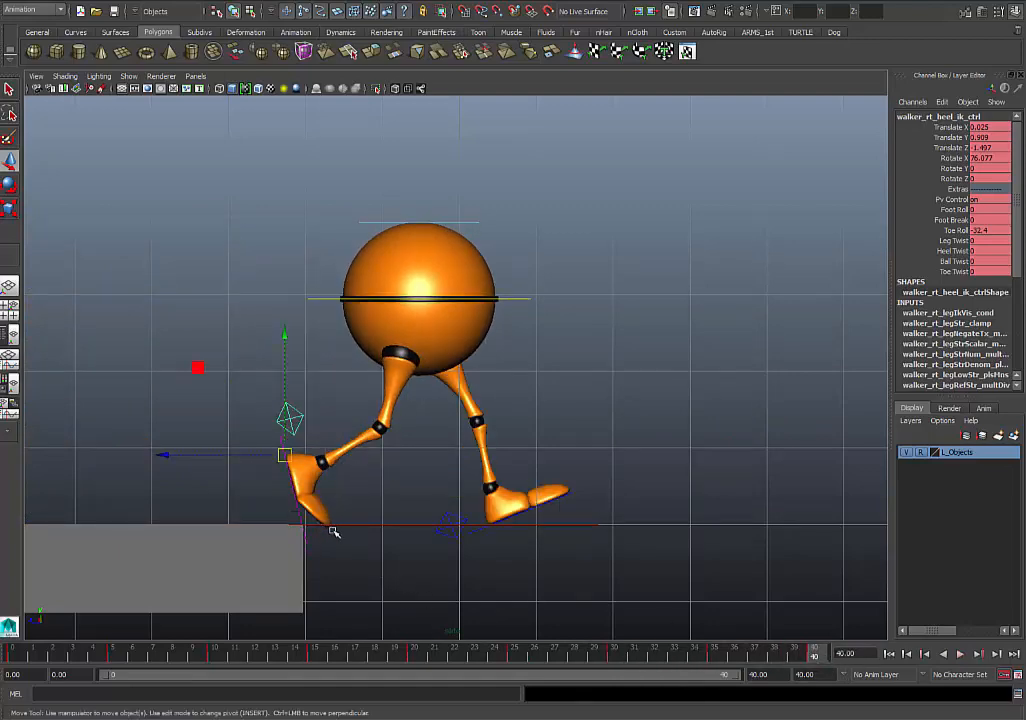
left_click(716, 662)
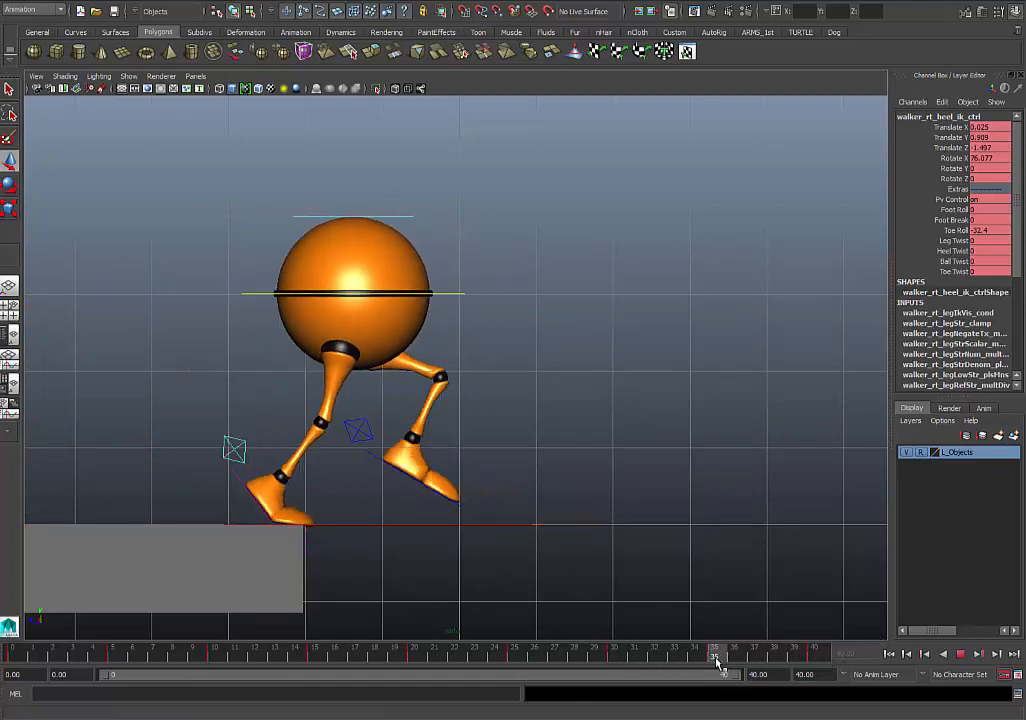
left_click_drag(113, 484, 139, 485)
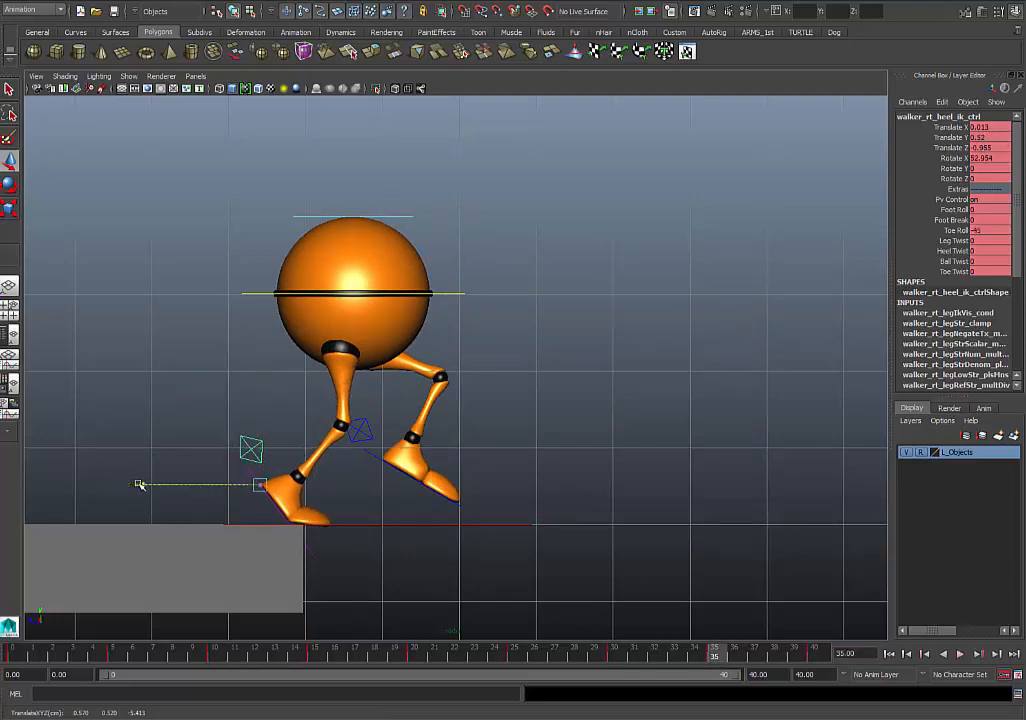
key("alt+v")
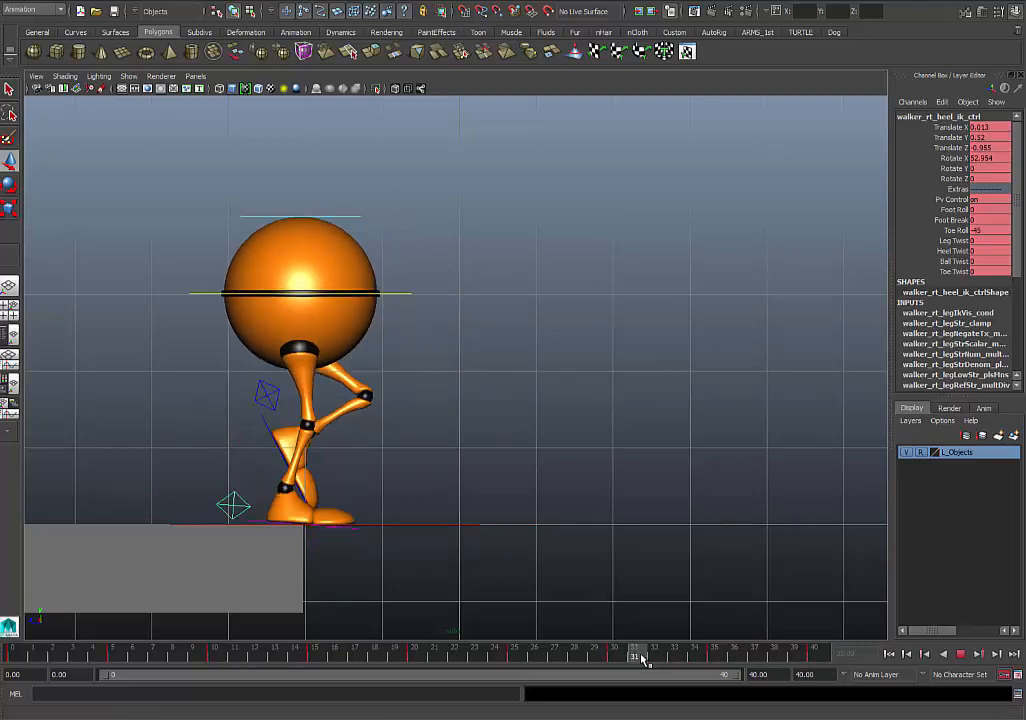
- At frame 30, move the right heel control back to a Translate Z of about -0.319
left_click_drag(642, 657, 615, 655)
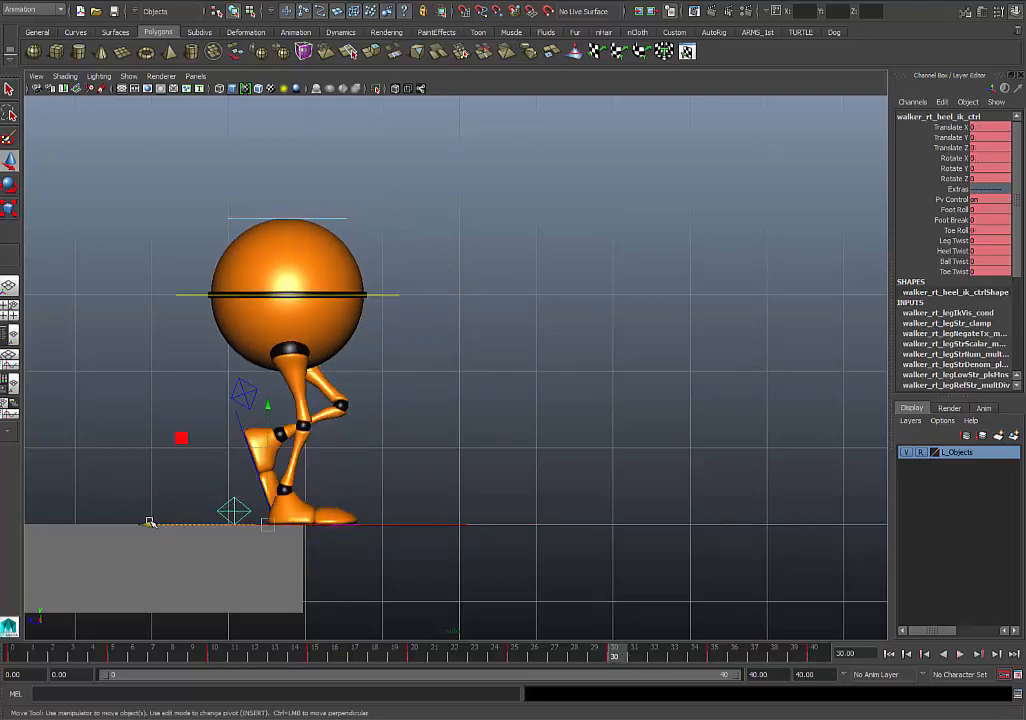
left_click_drag(149, 522, 126, 524)
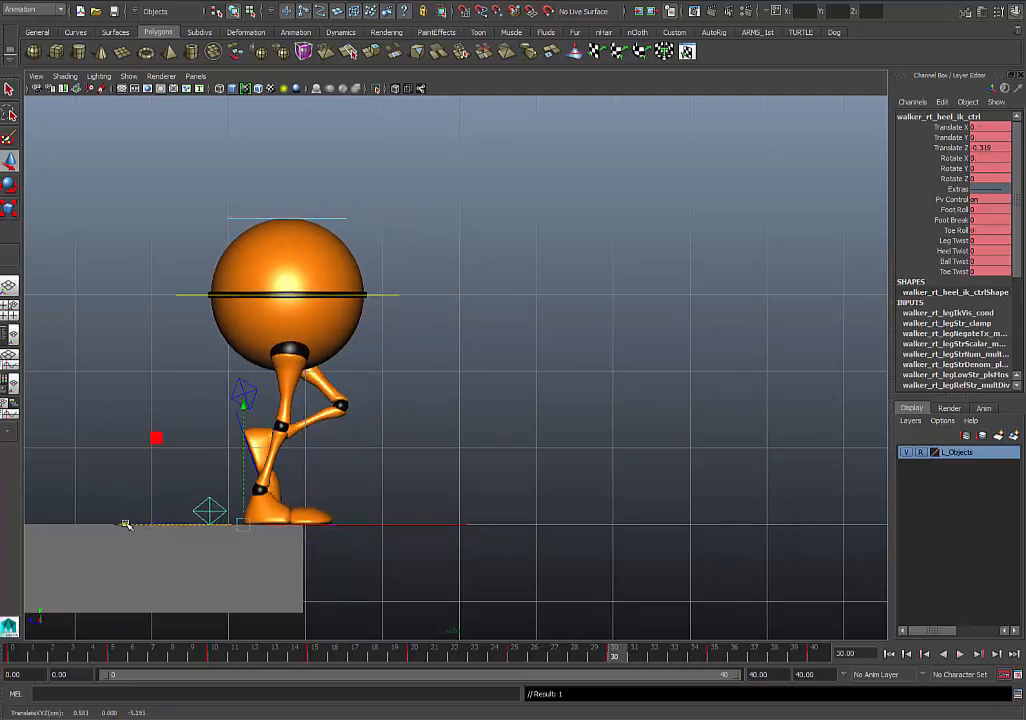
key("alt+v")
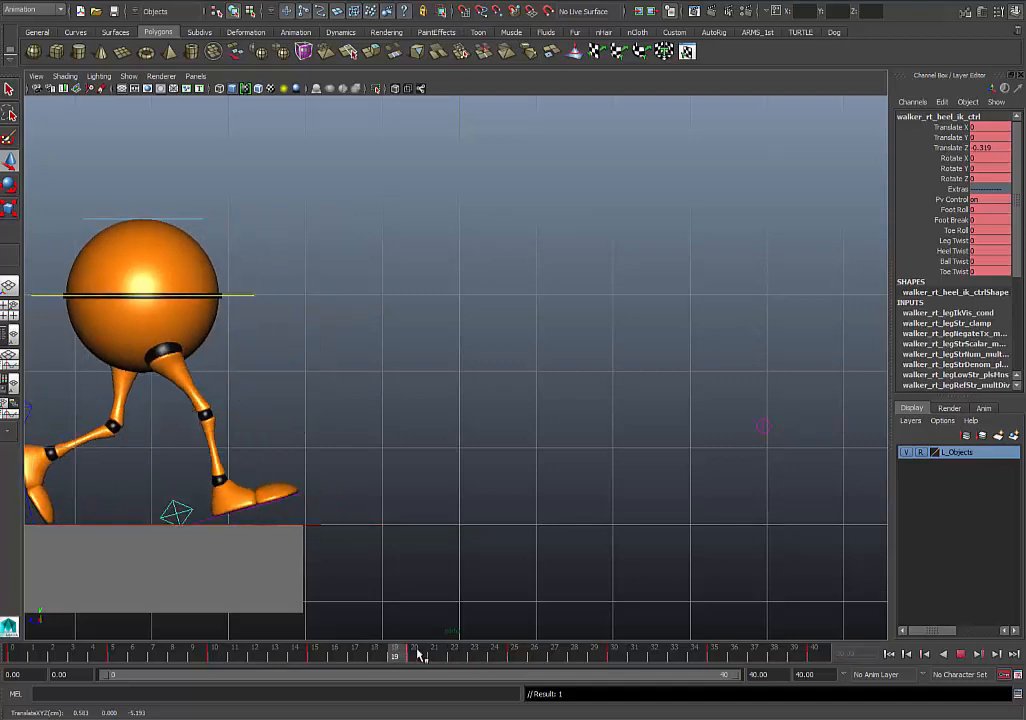
- At frame 25, move the right heel control back to a Translate Z of about 0.513 and key it
left_click_drag(449, 647, 517, 644)
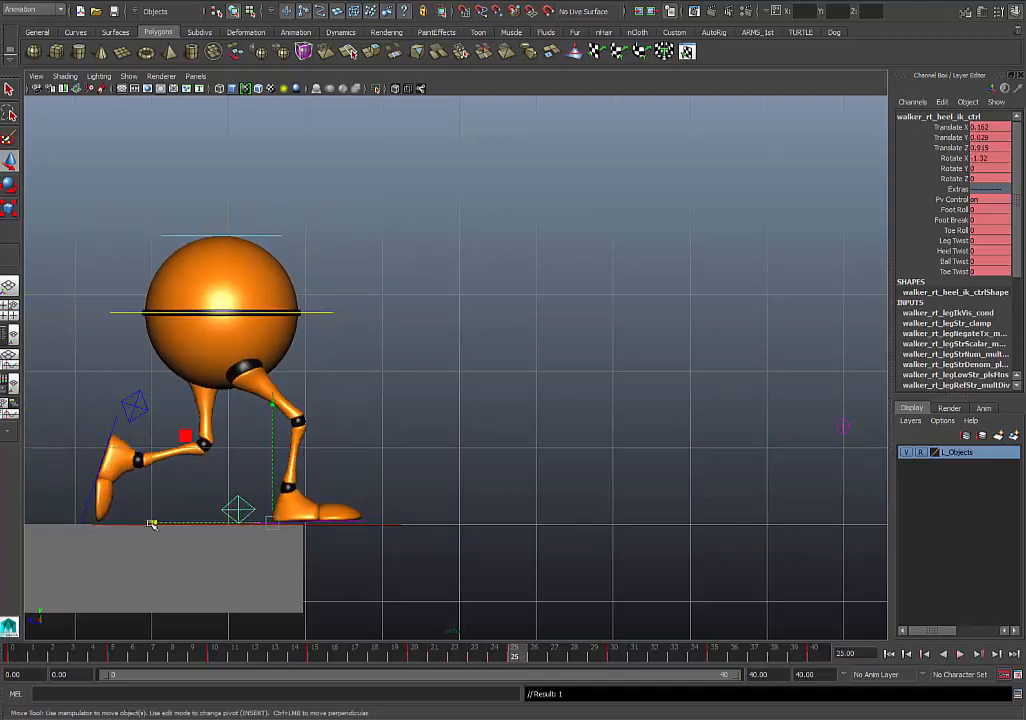
left_click_drag(151, 524, 127, 525)
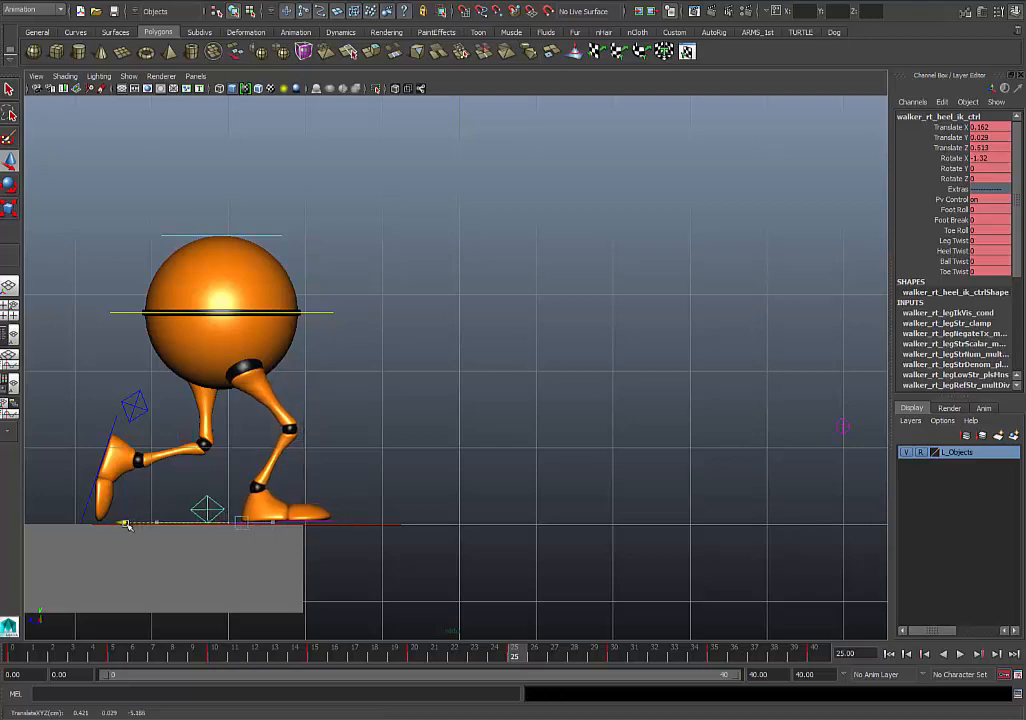
key("s")
key("alt+v")
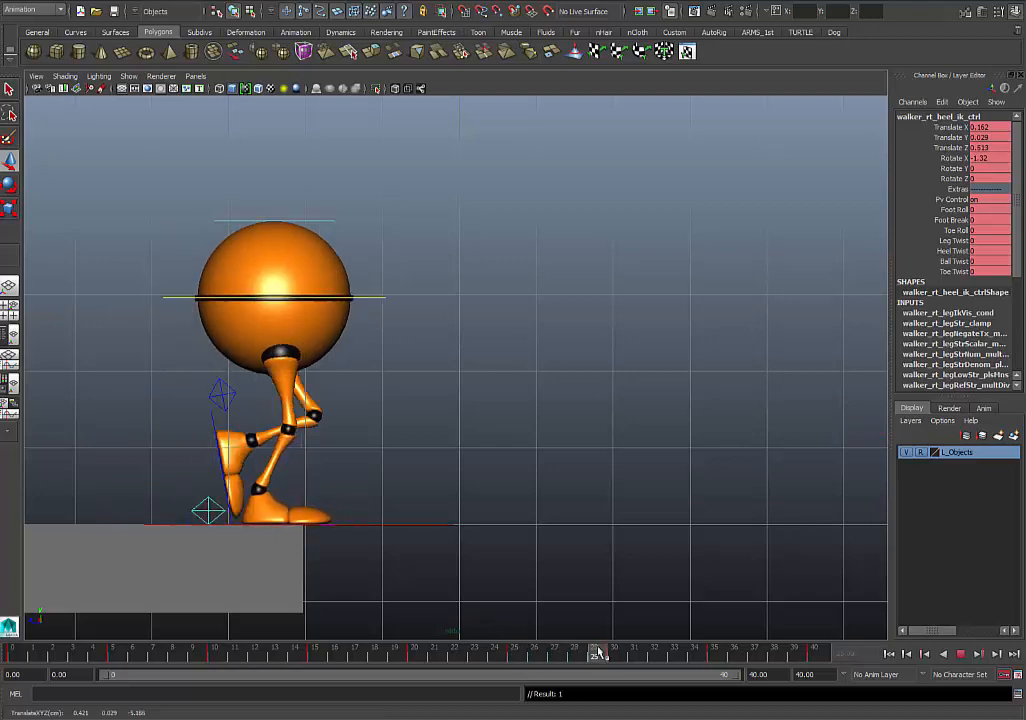
- Scrub the planted right foot around frame 25, and tilt its heel control there to a Rotate X of about 1.18
left_click_drag(607, 651, 513, 660)
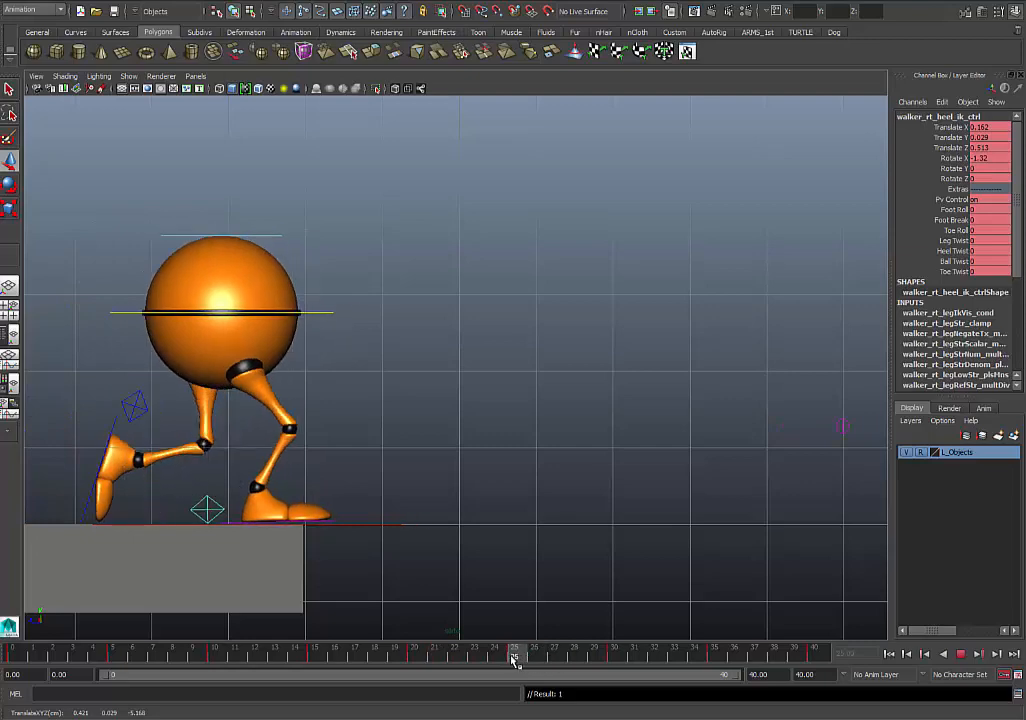
key("w")
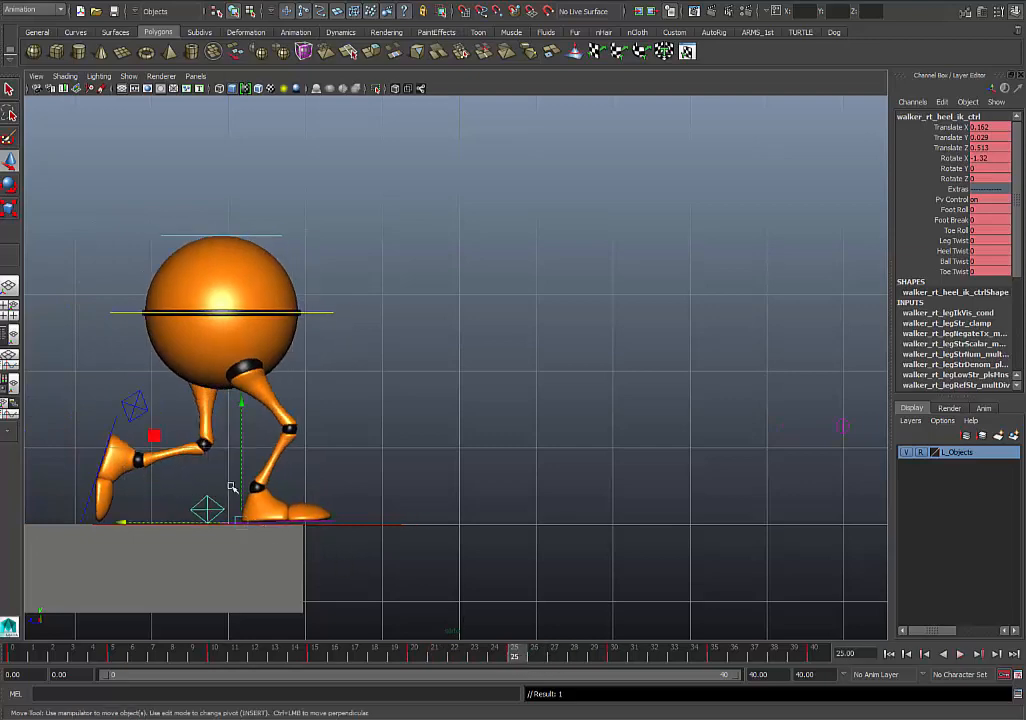
key("e")
left_click_drag(305, 475, 324, 453)
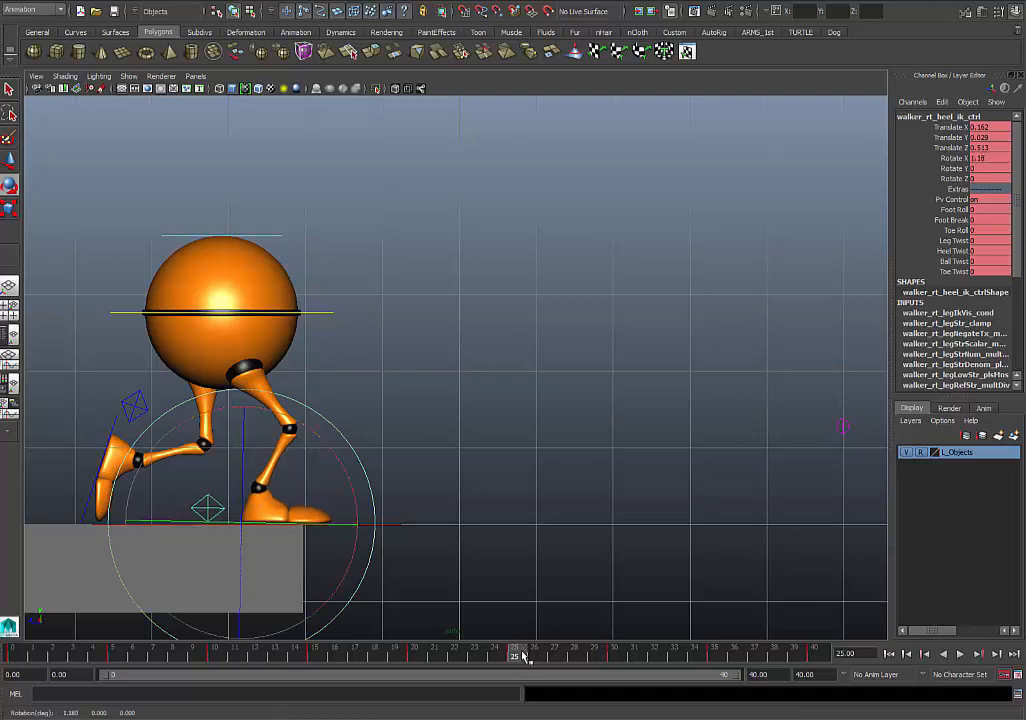
- Review the walk up to frame 40, select CTRL_Root there and switch to the four-view layout
left_click_drag(524, 655, 858, 655)
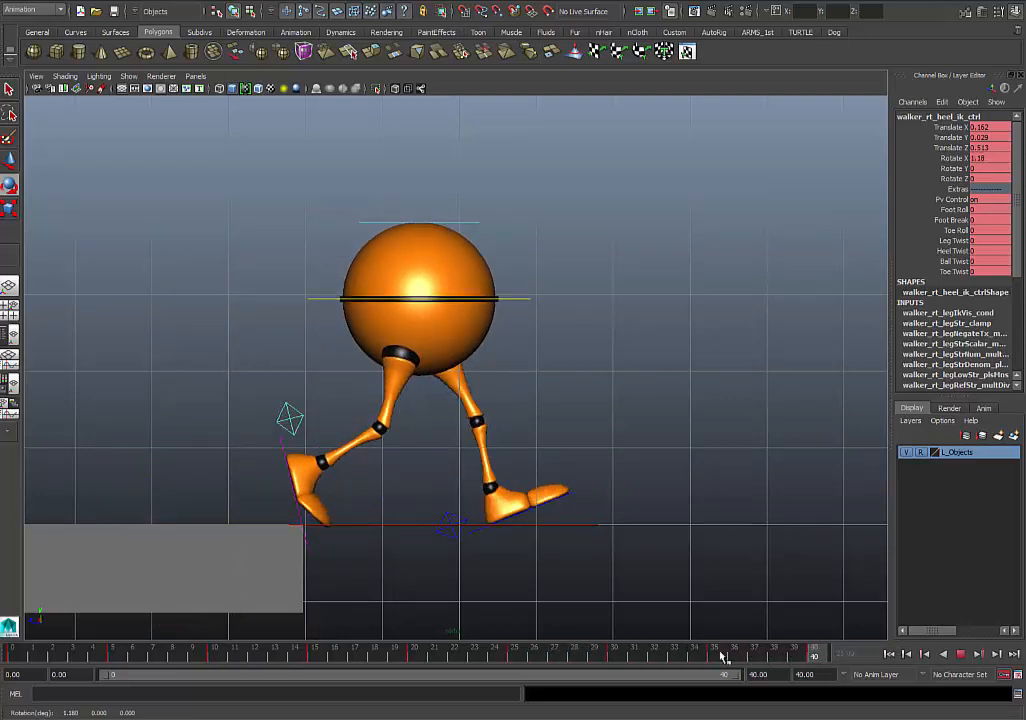
right_click_drag(623, 523, 517, 474, "alt")
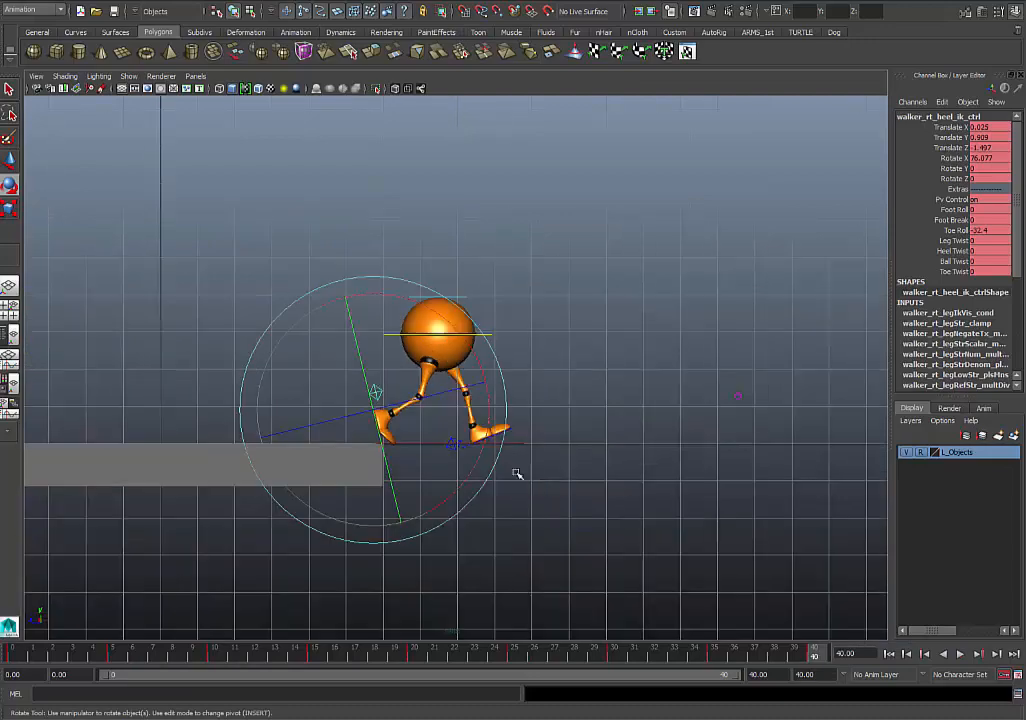
middle_click_drag(517, 474, 623, 522, "alt")
scroll(650, 525, "up", 5)
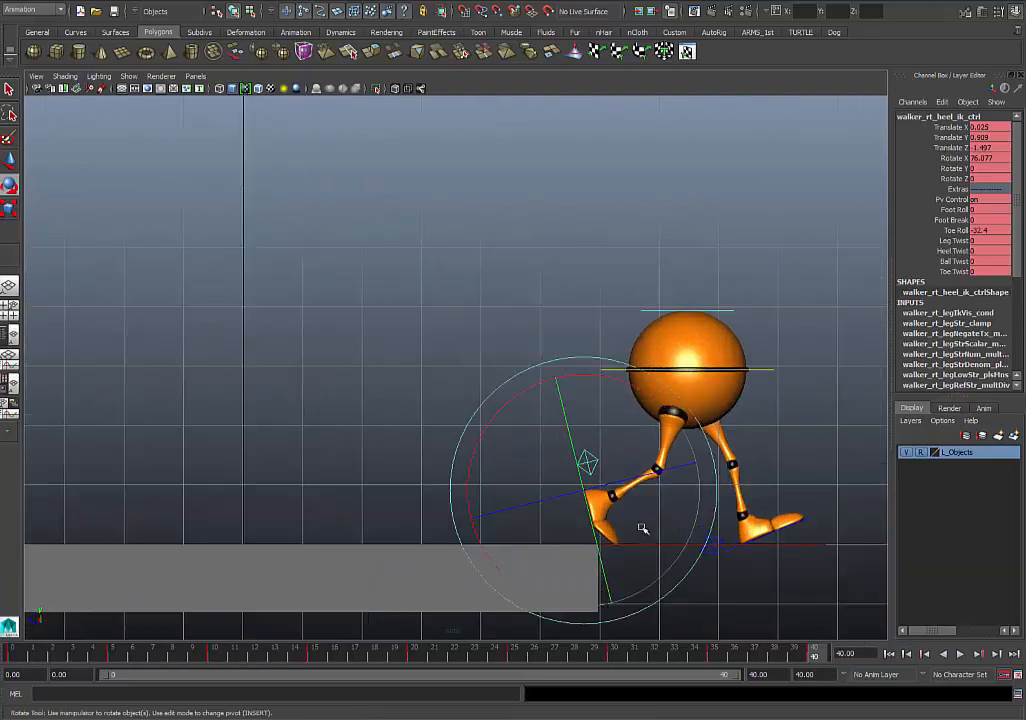
middle_click_drag(715, 514, 623, 506, "alt")
left_click(773, 430)
left_click_drag(560, 529, 571, 559)
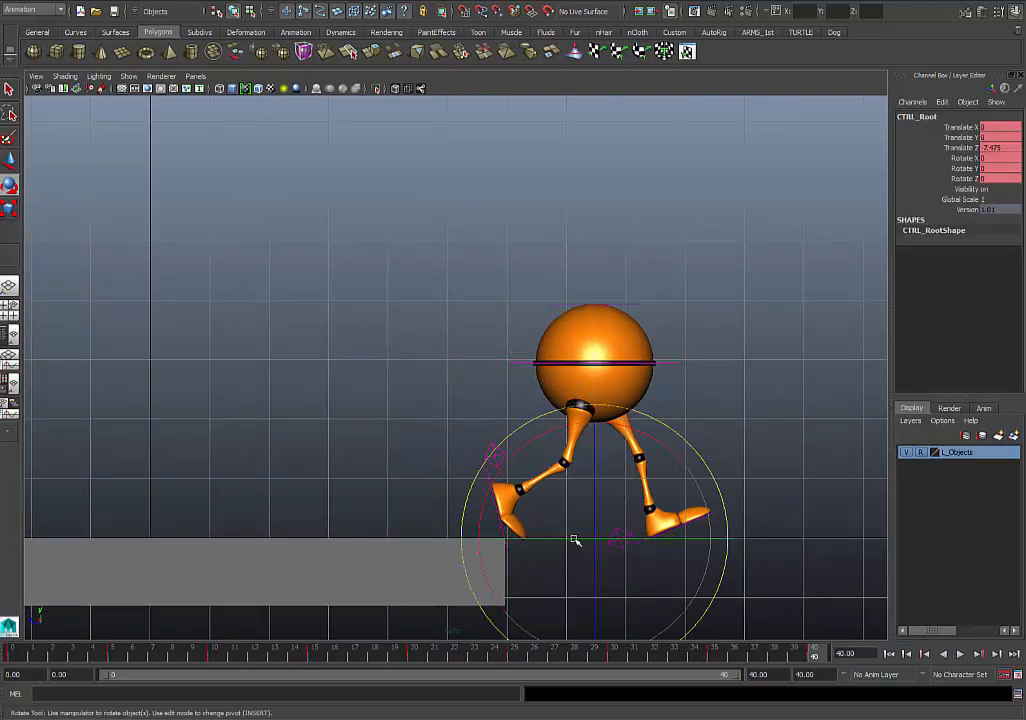
key("space")
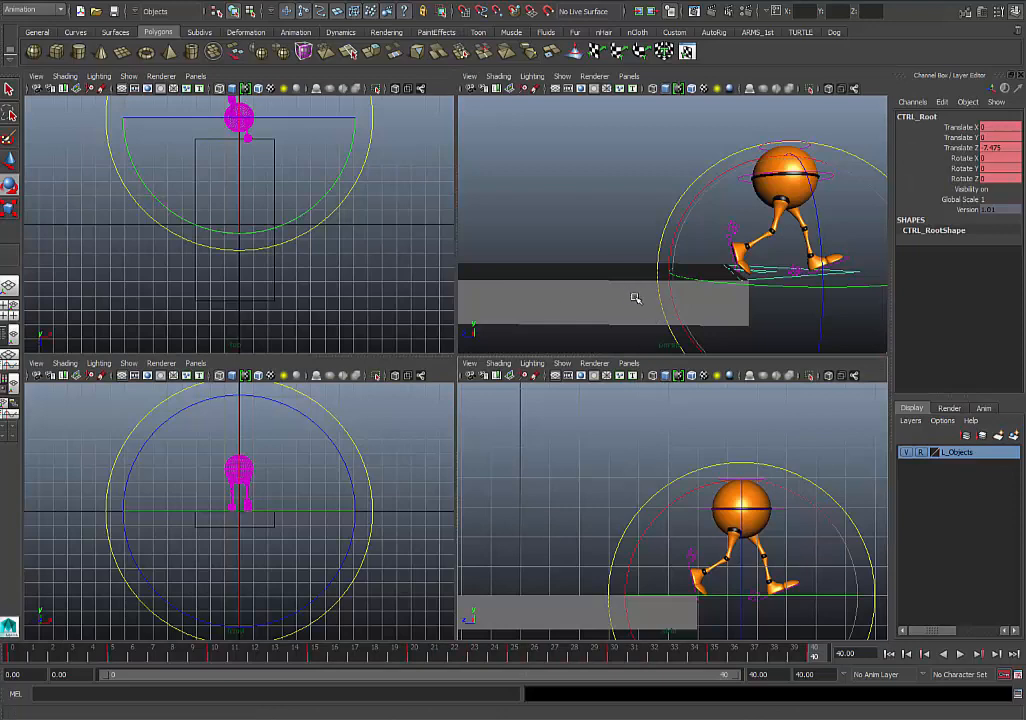
- Maximize the perspective view and save the scene under the new name Spline walk.mb, accepting the student version notice
key("space")
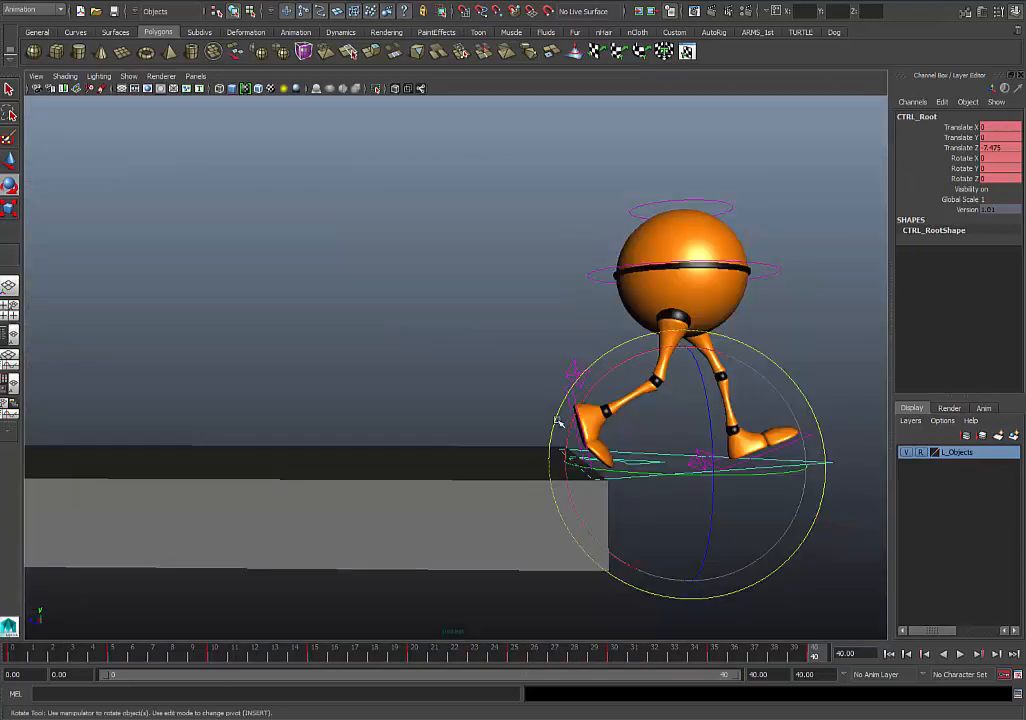
left_click(8, 4)
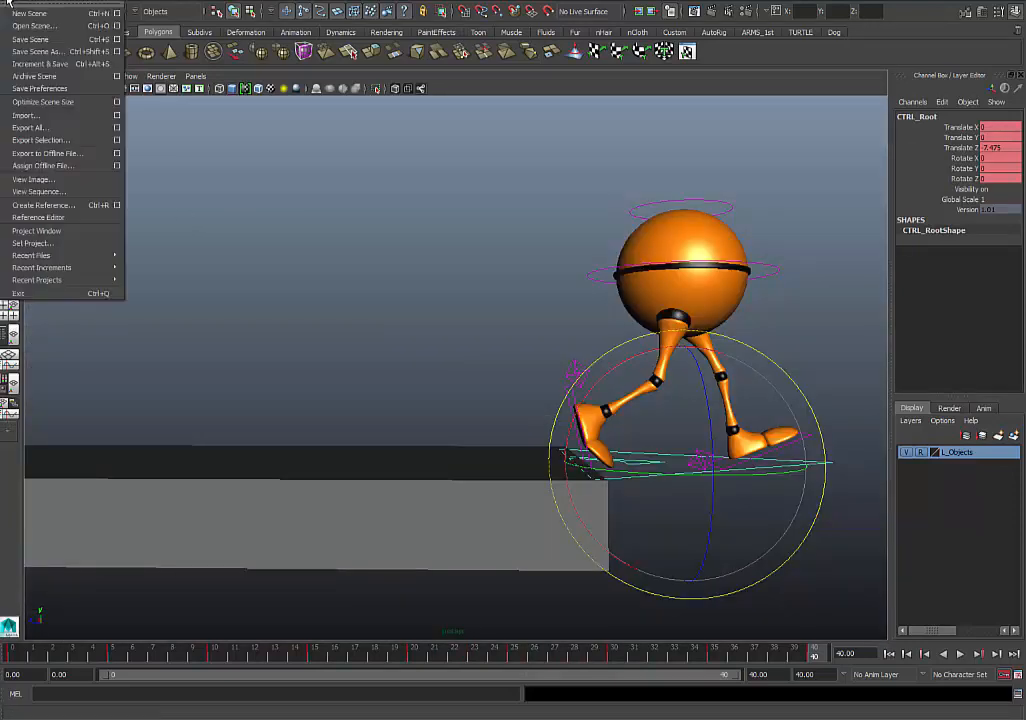
left_click(36, 51)
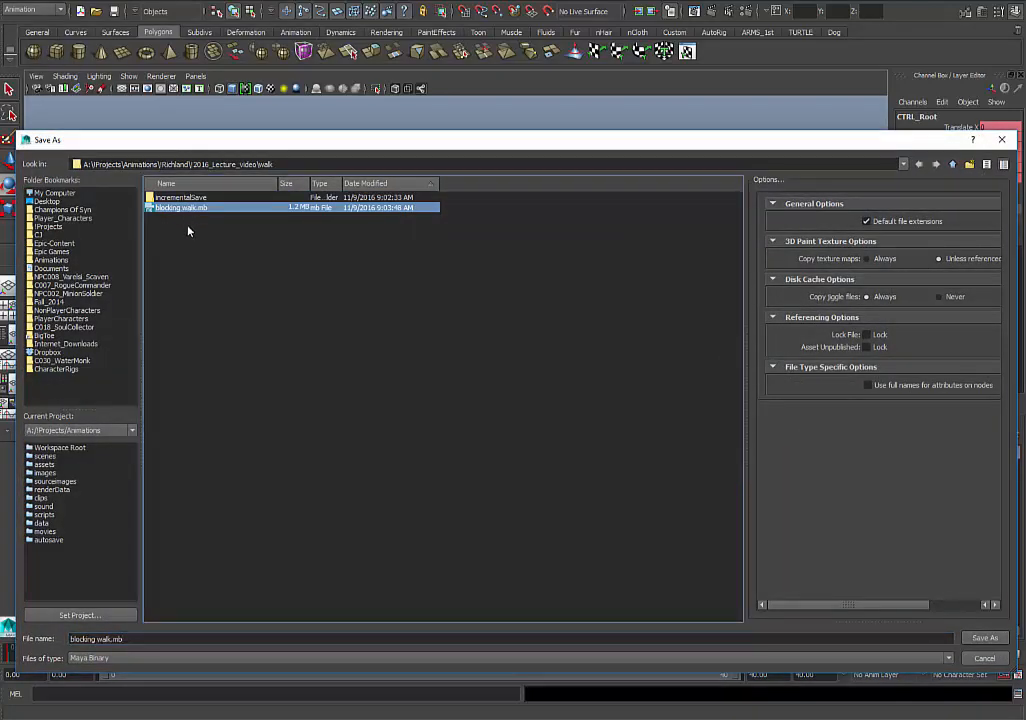
left_click(96, 639)
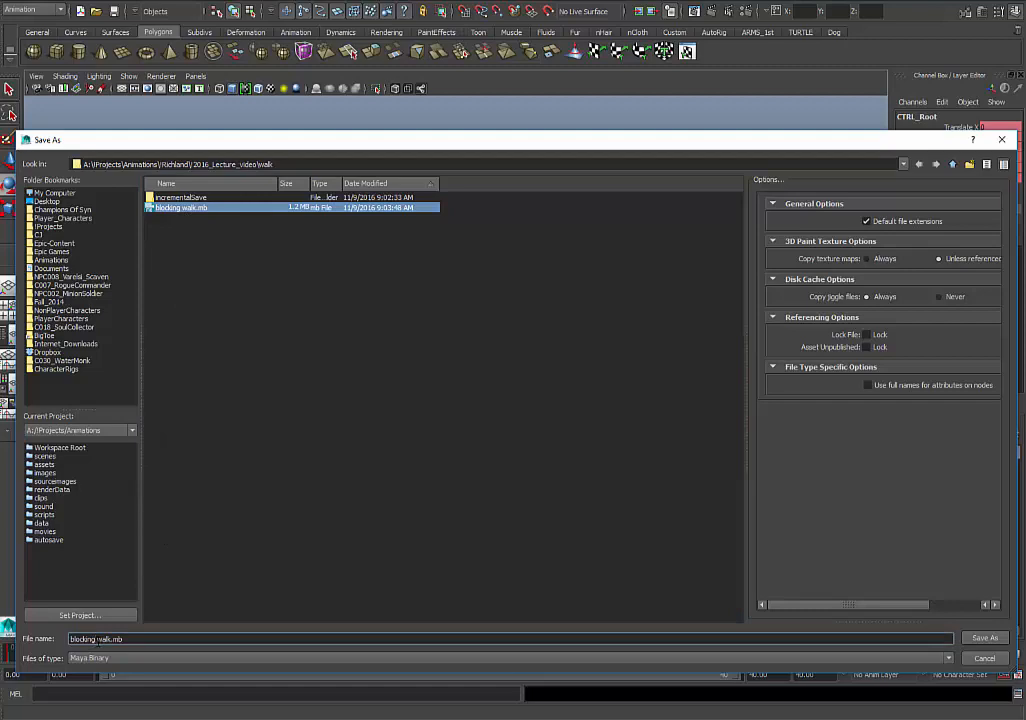
left_click(68, 646)
key("BackSpace")
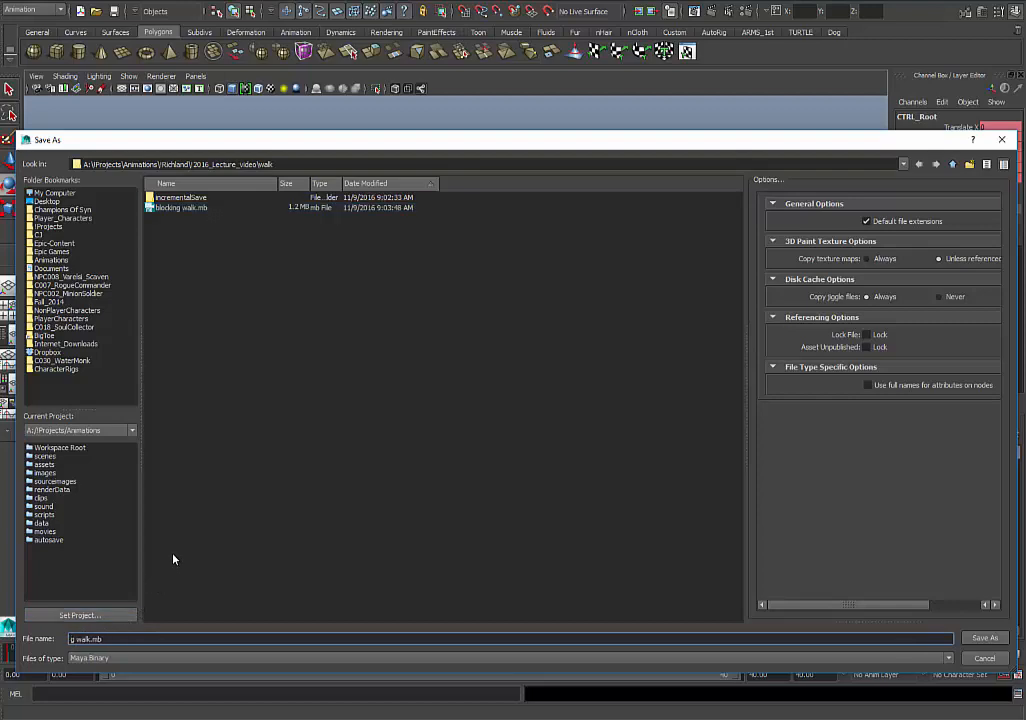
type("Spline")
key("Return")
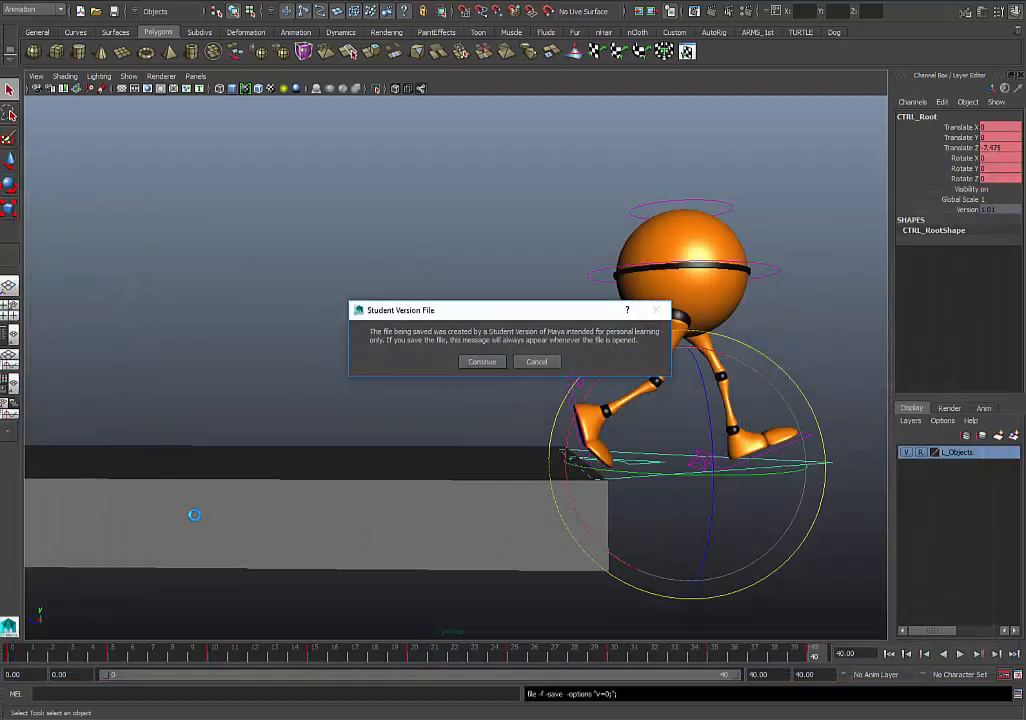
left_click(482, 361)
key("e")
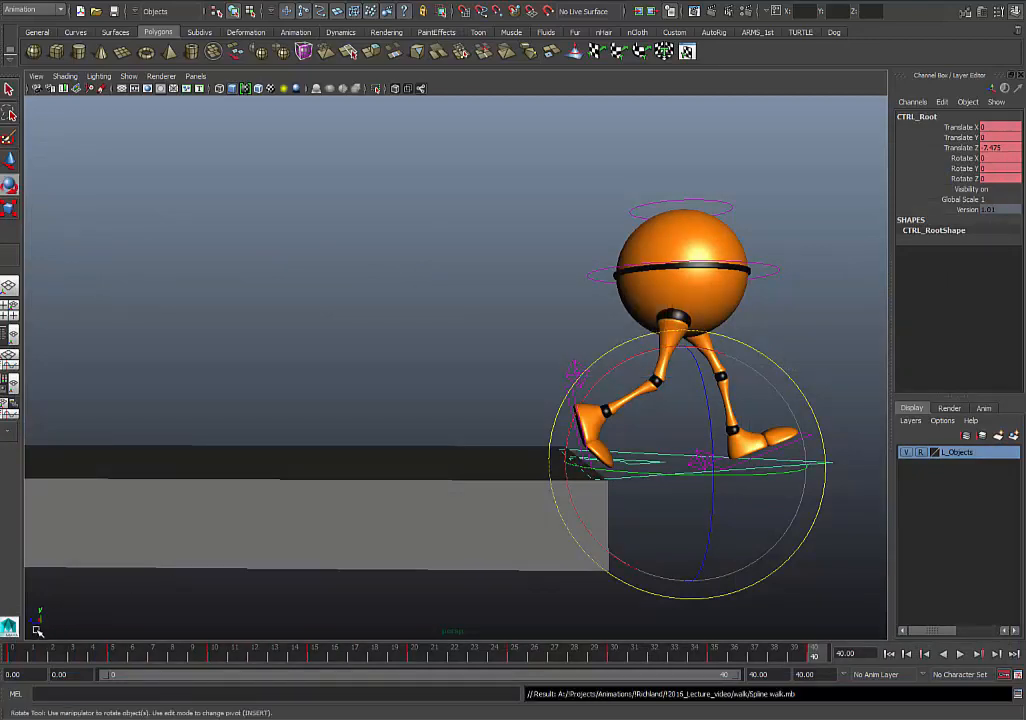
- Scrub and play back the walk cycle, watching it in the perspective view and in the maximized side view
mouse_move(22, 653)
left_mouse_down()
mouse_move(189, 659)
mouse_move(838, 627)
left_mouse_up()
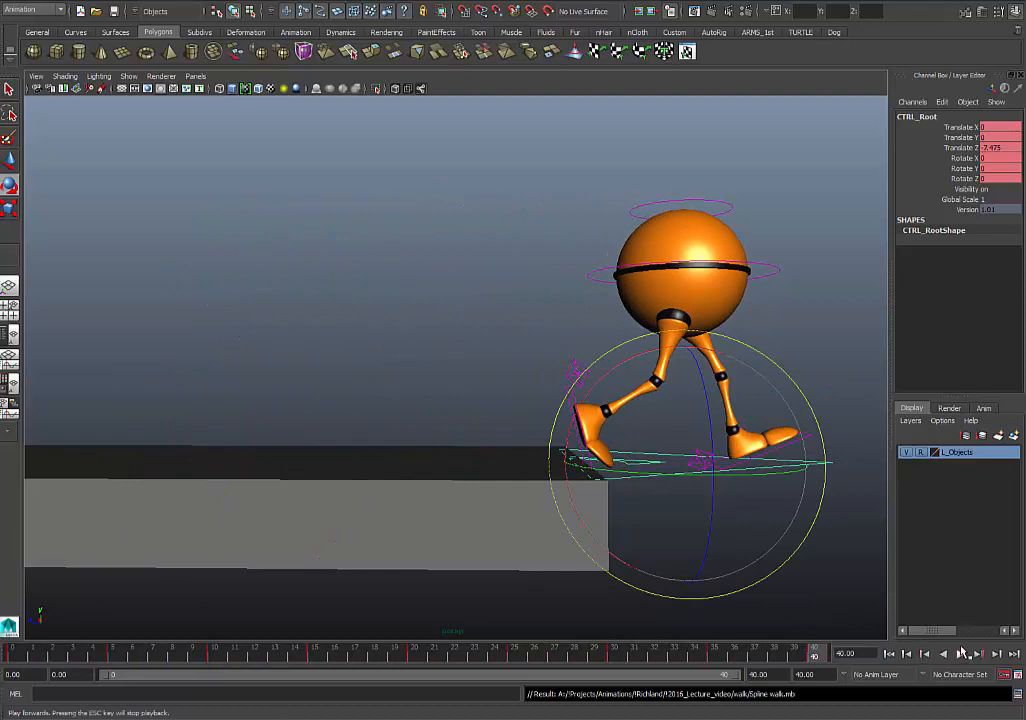
left_click(960, 655)
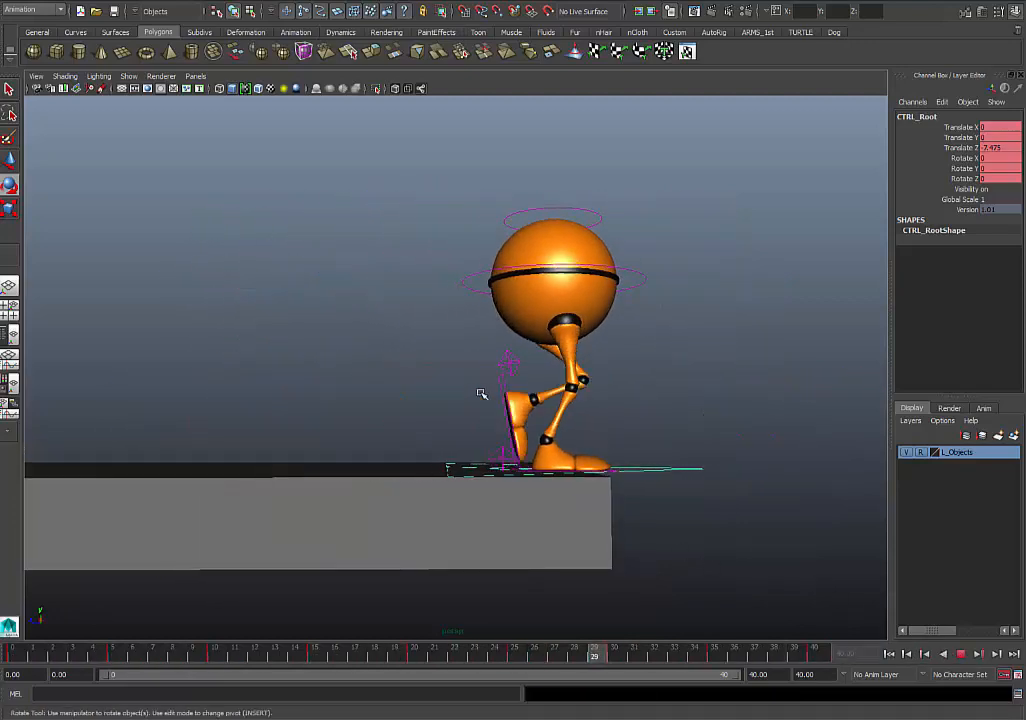
key("space")
key("space")
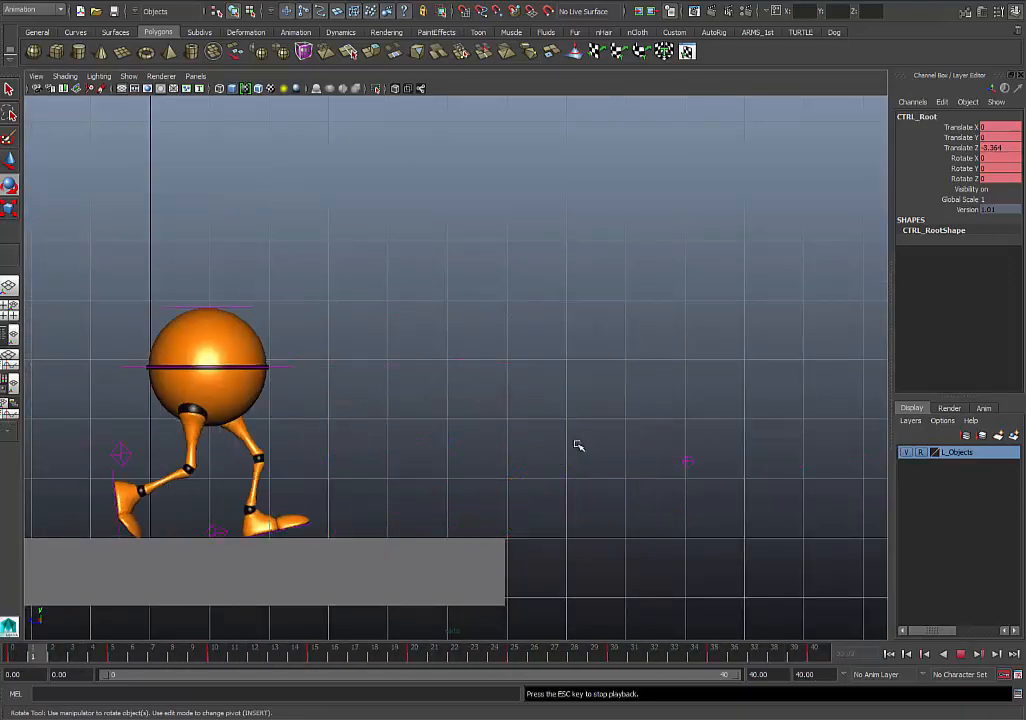
scroll(575, 457, "up", 1)
mouse_move(589, 447)
middle_mouse_down("alt")
mouse_move(552, 456)
mouse_move(592, 454)
middle_mouse_up("alt")
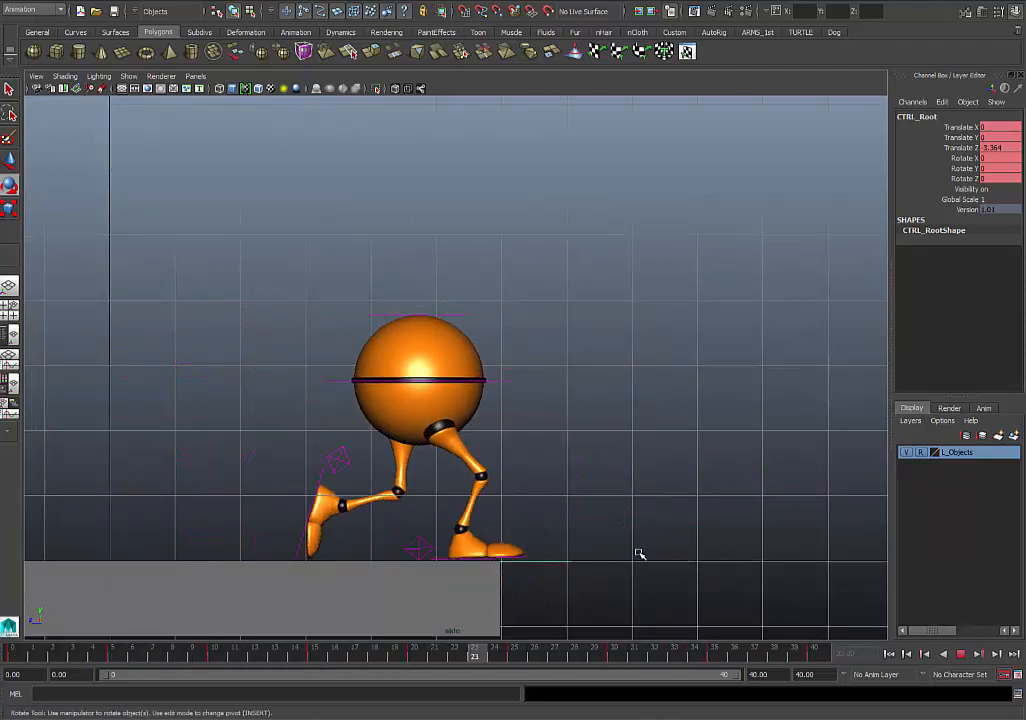
left_click(962, 655)
- Try different Y rotations of CTRL_Main at frames 24 and 20, and undo each one
key("e")
left_click(497, 381)
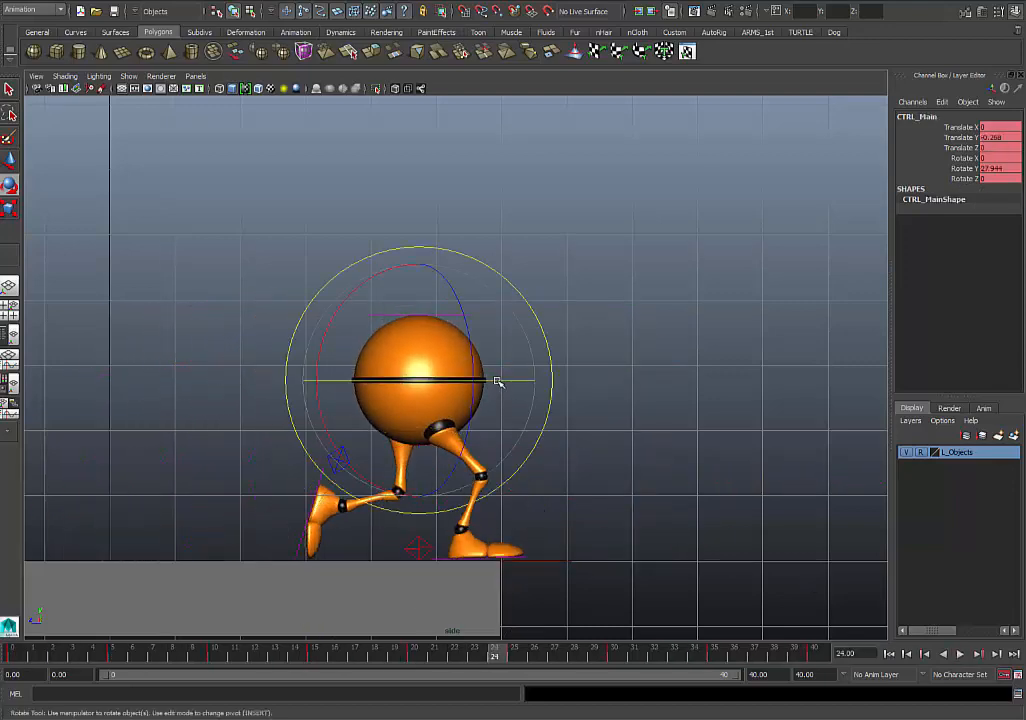
left_click_drag(455, 383, 415, 391)
key("ctrl+z")
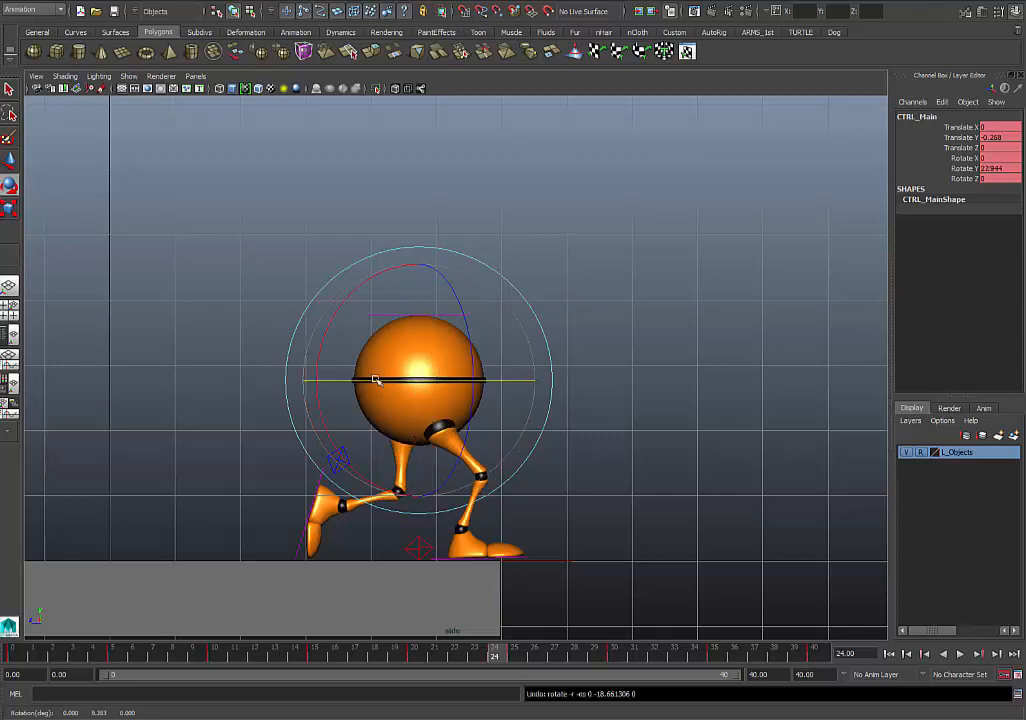
double_click(404, 651)
left_click(430, 651)
left_click_drag(362, 654, 410, 670)
key("e")
mouse_move(388, 369)
left_mouse_down()
mouse_move(378, 372)
mouse_move(407, 369)
left_mouse_up()
key("s")
key("ctrl+z")
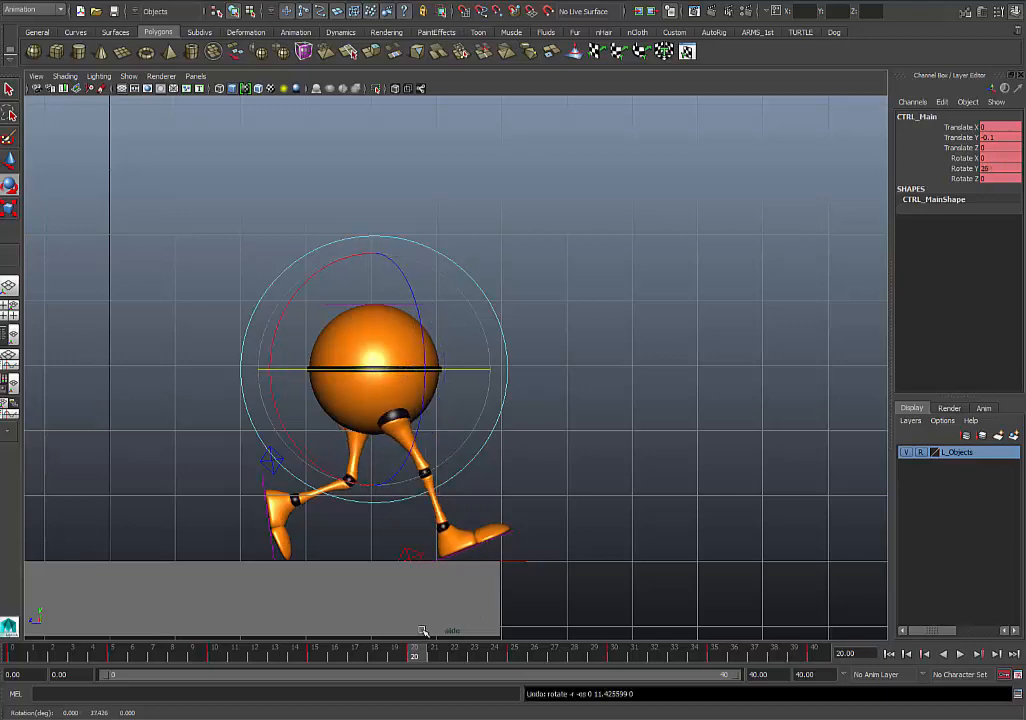
- Return to frame 0 and briefly replay the walk in the side view
left_click_drag(413, 657, 14, 657)
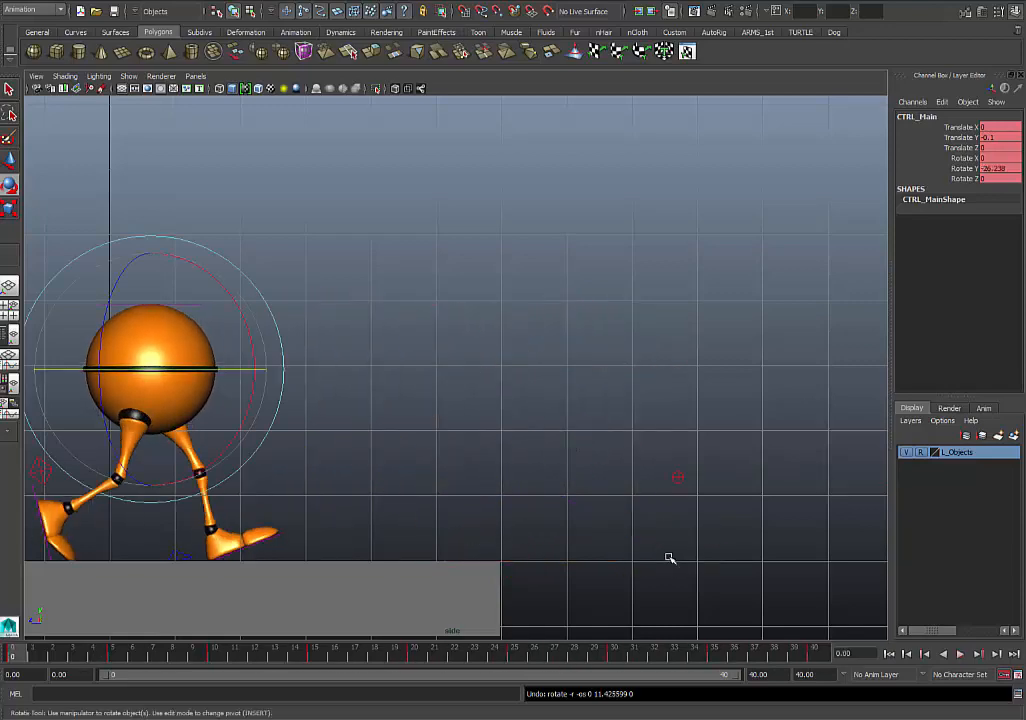
middle_click_drag(526, 501, 544, 498, "alt")
left_click(960, 654)
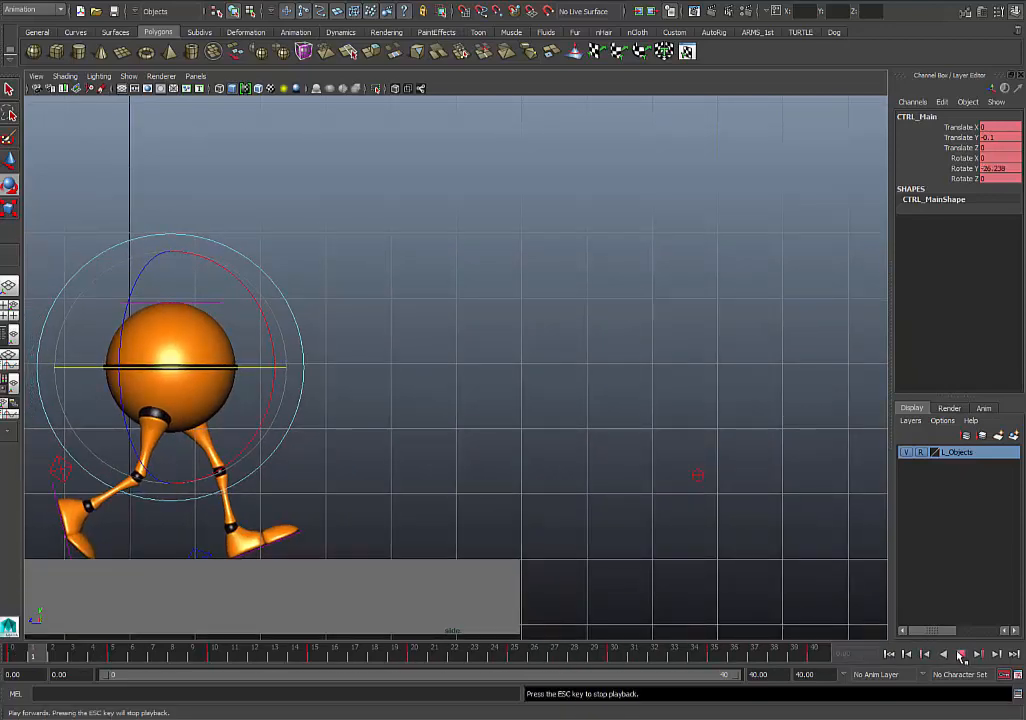
left_click(961, 654)
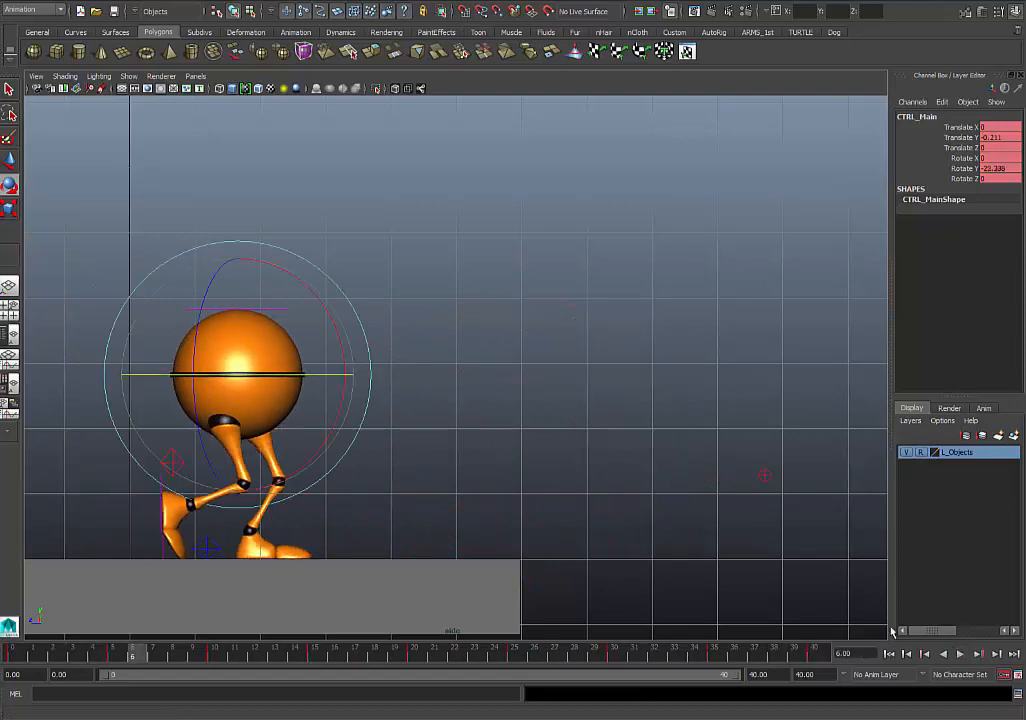
- Select the right heel control, review its foot motion up to frame 32, and isolate and frame its Translate Z curve in the Graph Editor
left_click(443, 412)
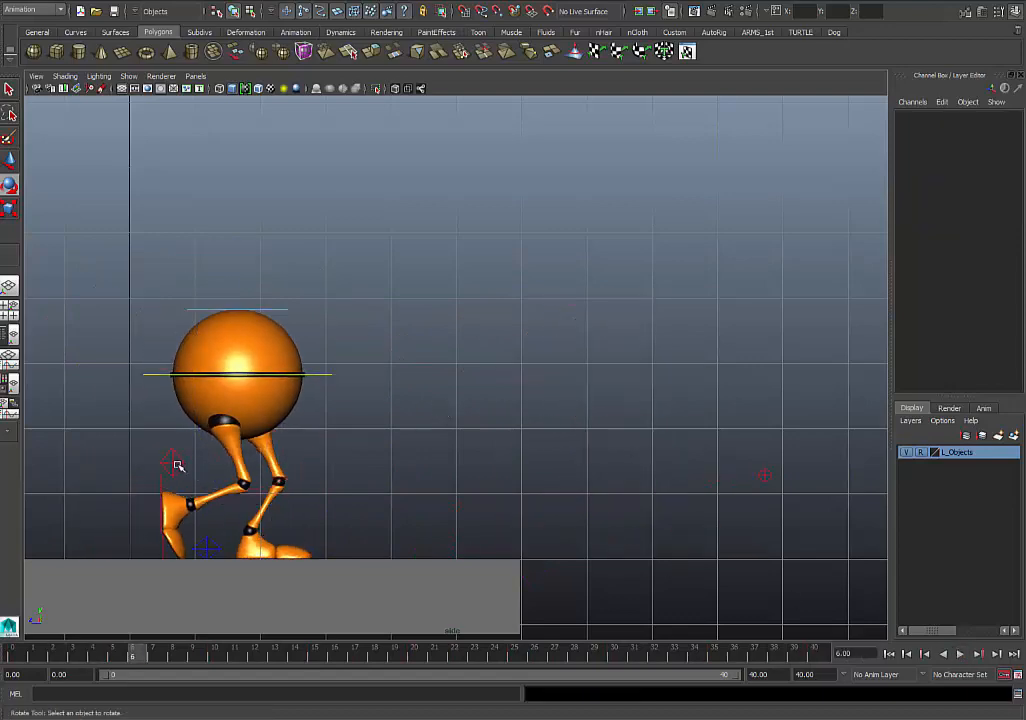
left_click(172, 463)
left_click_drag(7, 656, 655, 655)
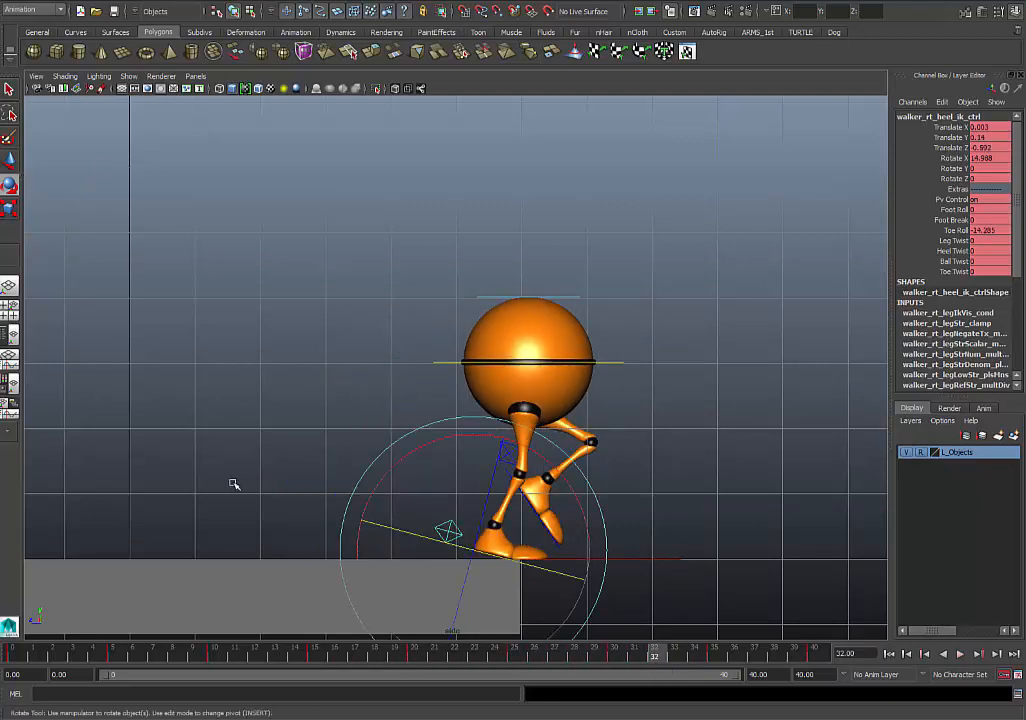
left_click(10, 296)
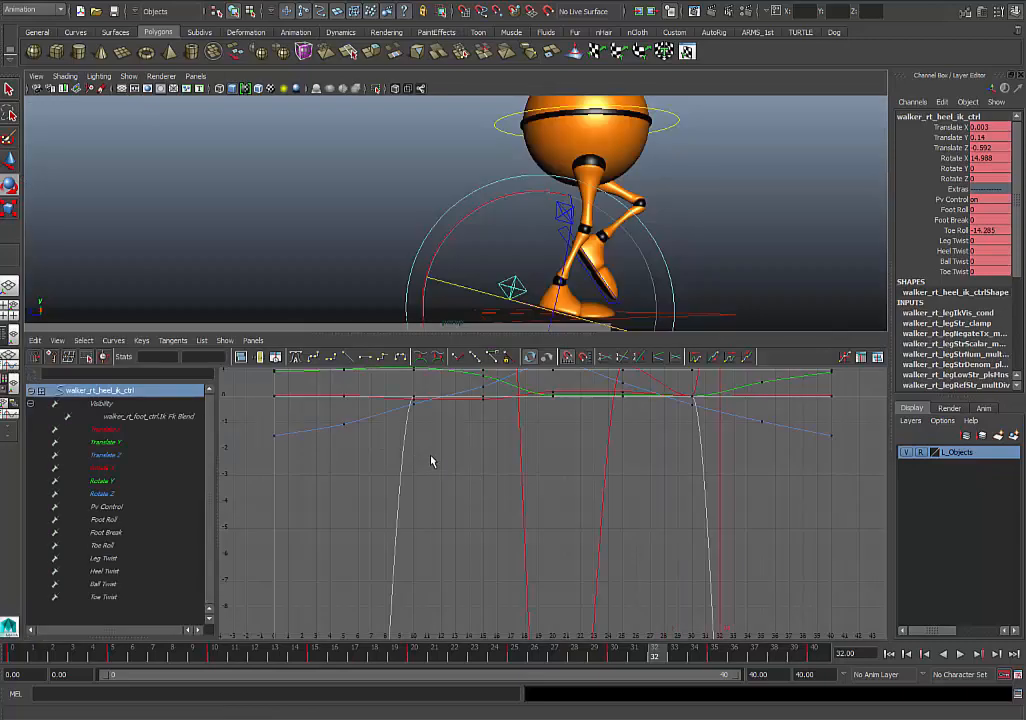
key("a")
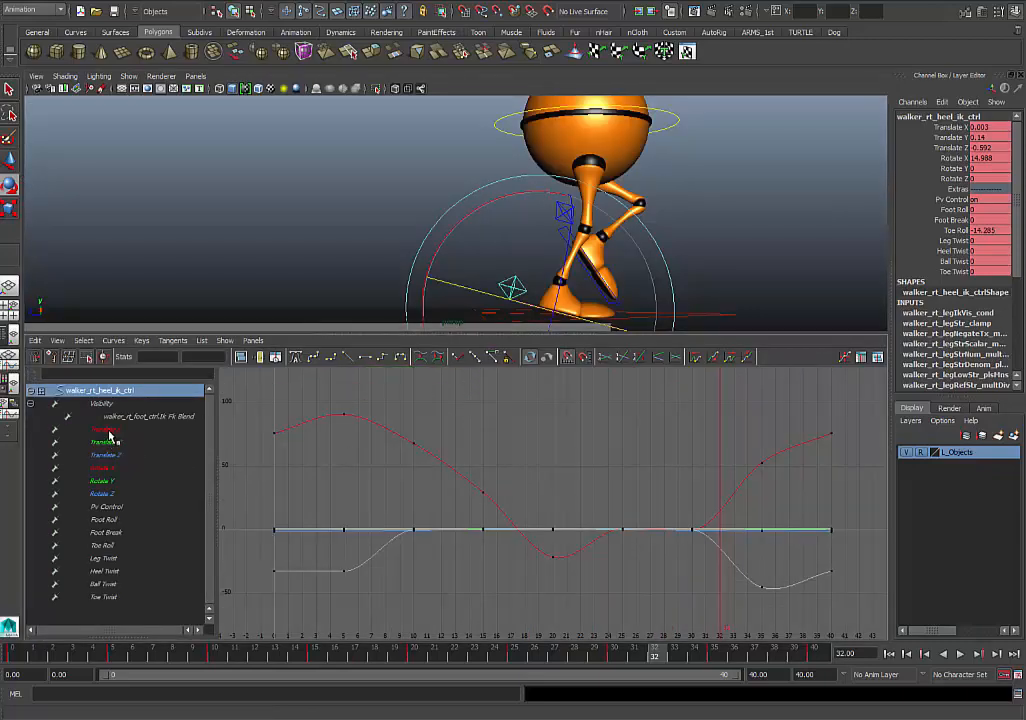
key("w")
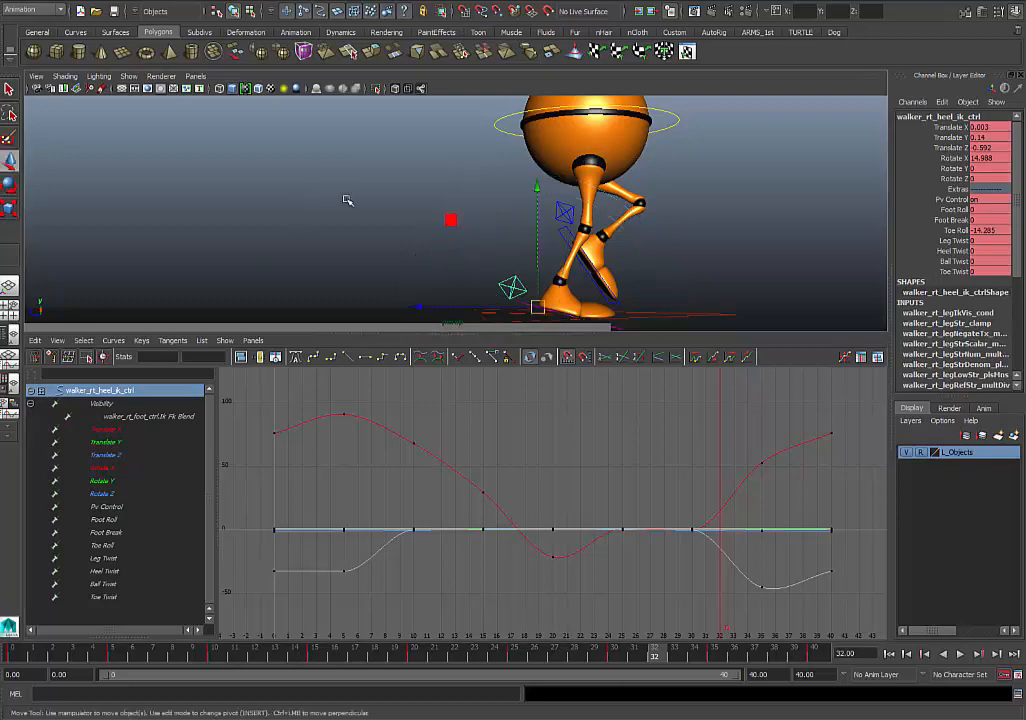
left_click(109, 455)
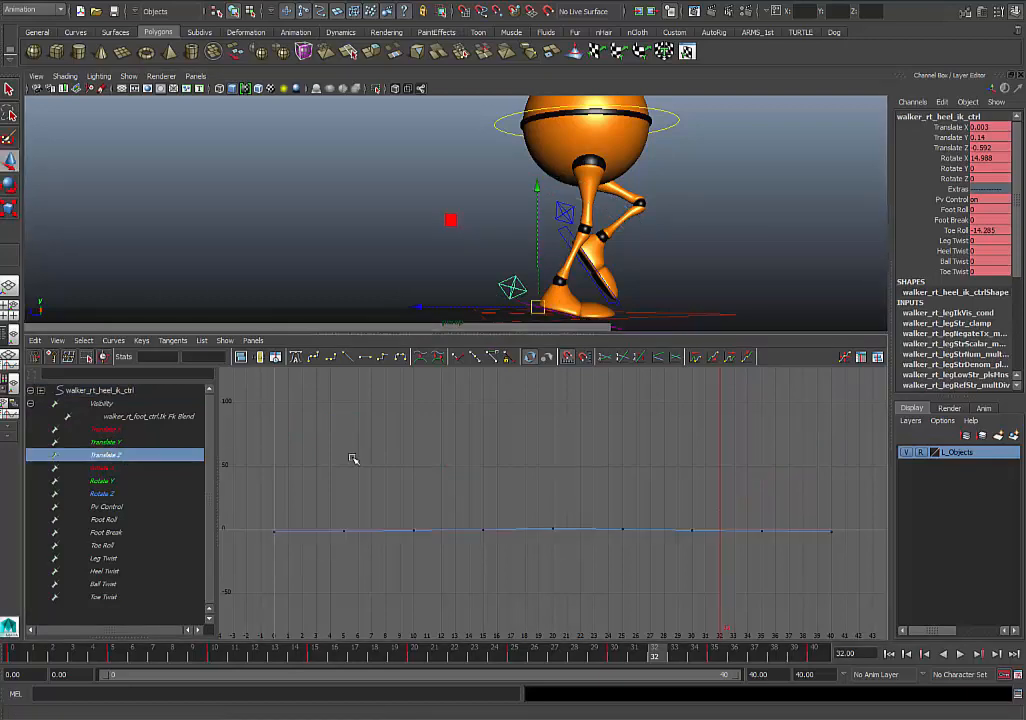
key("f")
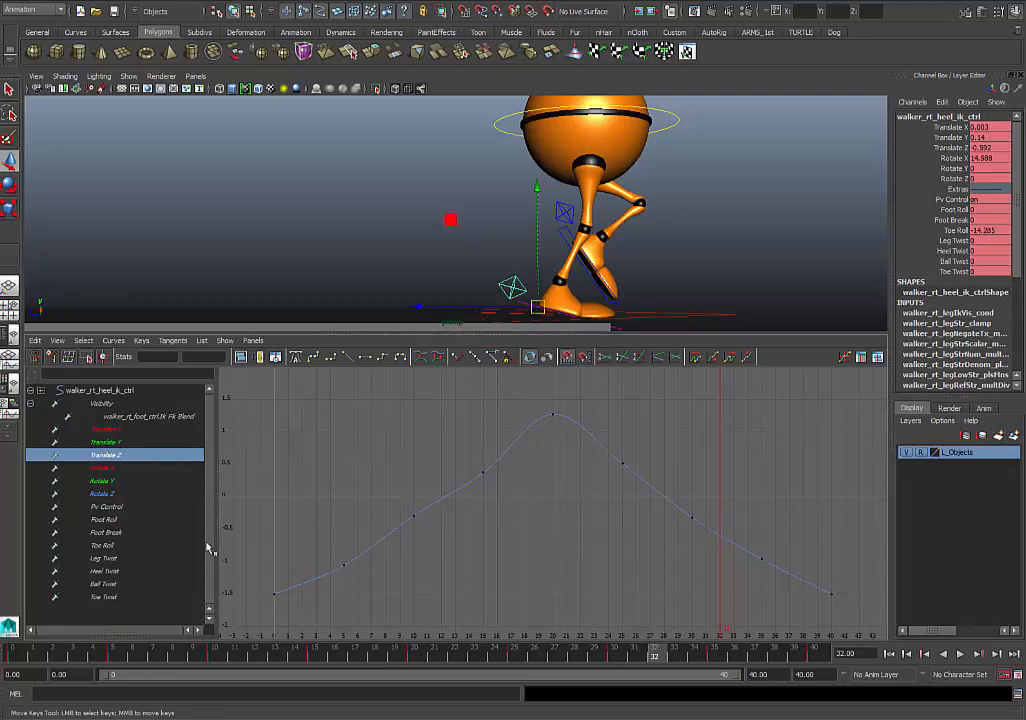
- Give the right heel's Translate Z keys at frames 25, 30 and 35 linear tangents
left_click_drag(39, 655, 797, 658)
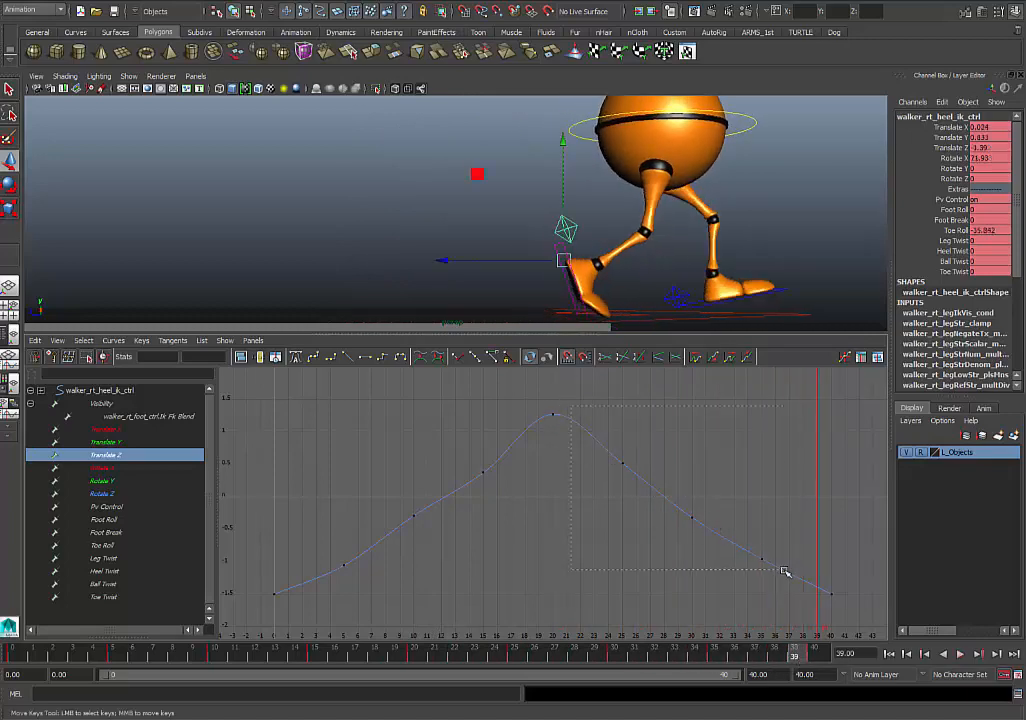
left_click_drag(785, 571, 783, 570)
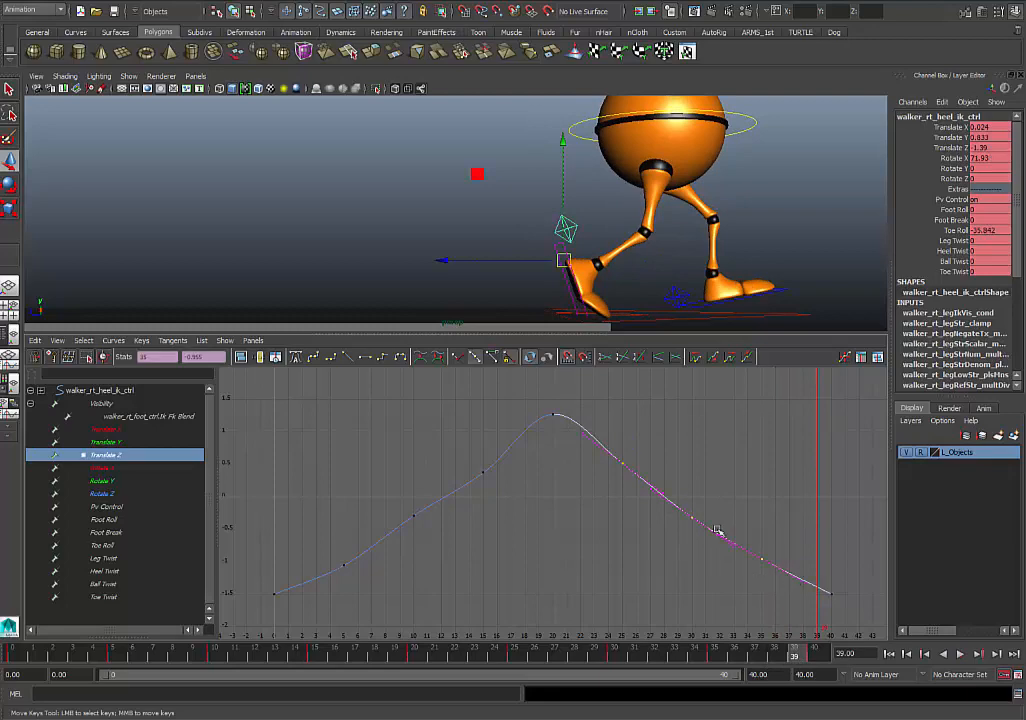
left_click(351, 360)
- Make only the outgoing tangent of the right heel's Translate Z key at frame 20 linear
left_click(590, 481)
left_click_drag(548, 405, 572, 443)
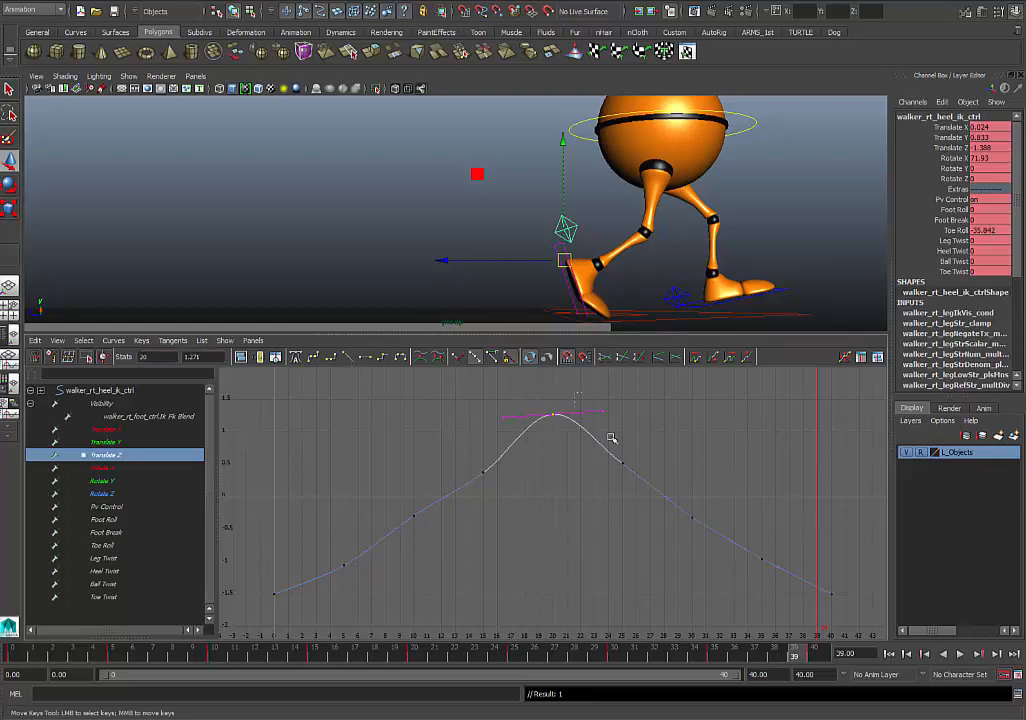
left_click(539, 411)
left_click(591, 414)
left_click(350, 358)
- Scrub the planted right foot, inspect CTRL_Root's Translate Z curve, and return to the maximized perspective view at frame 37
mouse_move(331, 655)
left_mouse_down()
mouse_move(229, 660)
mouse_move(674, 658)
mouse_move(774, 678)
left_mouse_up()
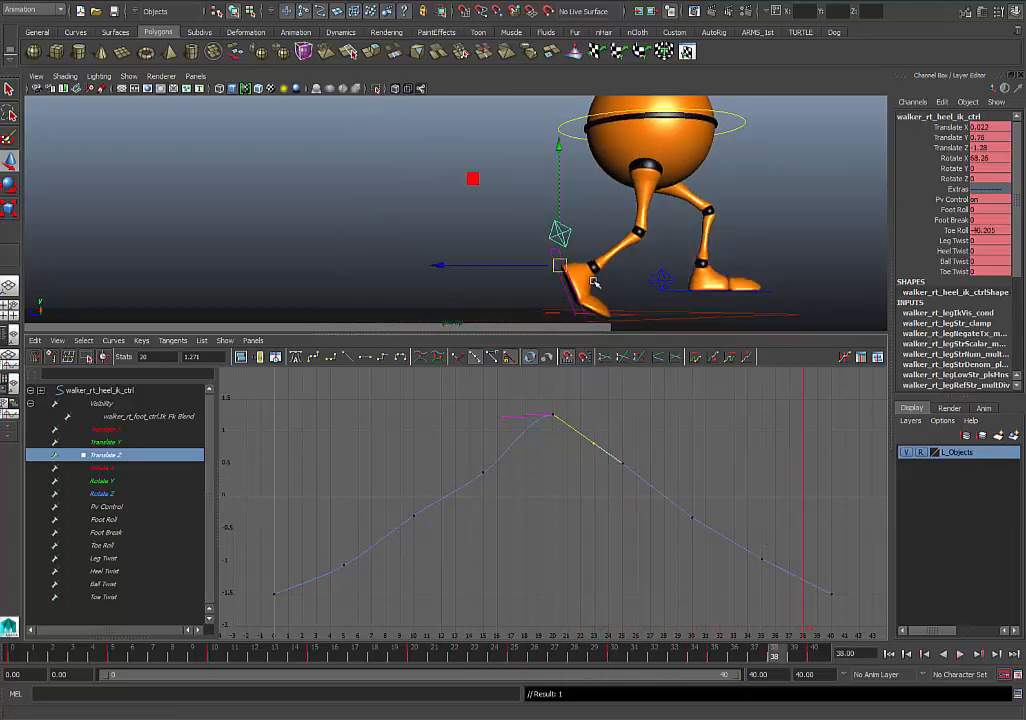
left_click(643, 313)
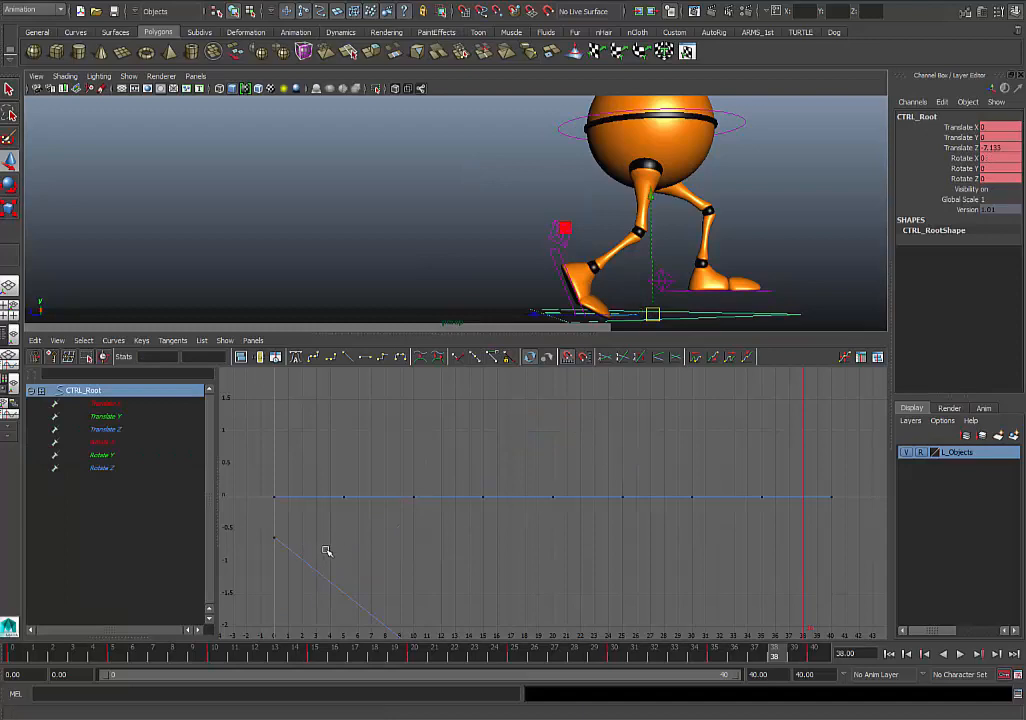
scroll(539, 547, "down", 4)
middle_click_drag(555, 552, 529, 482, "alt")
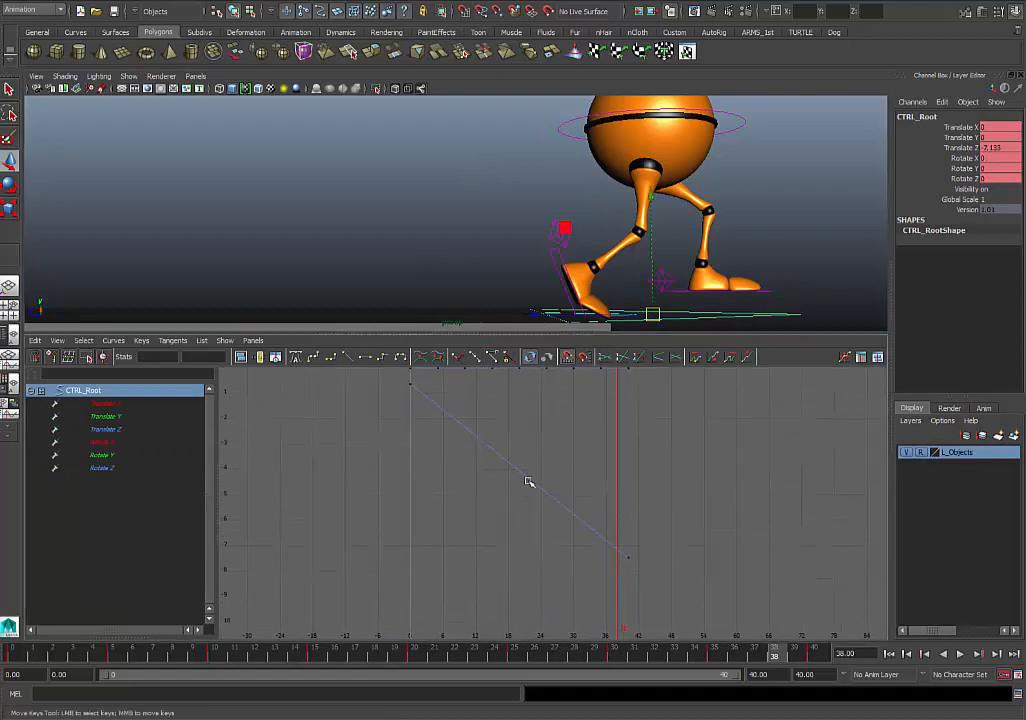
mouse_move(588, 648)
left_mouse_down()
mouse_move(394, 650)
mouse_move(755, 652)
left_mouse_up()
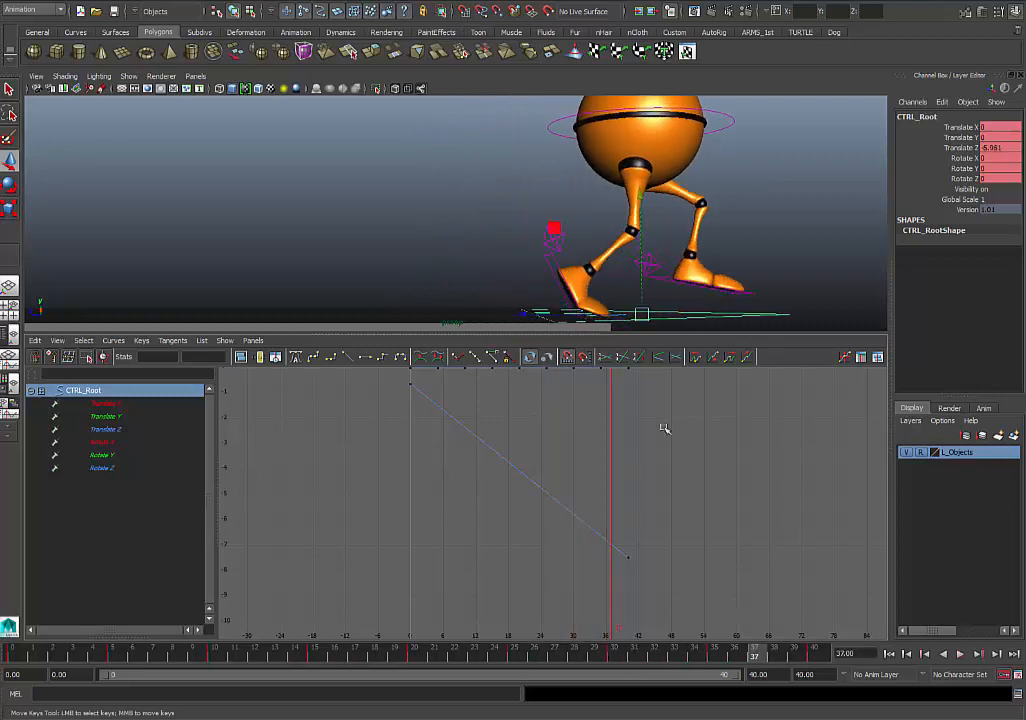
key("space")
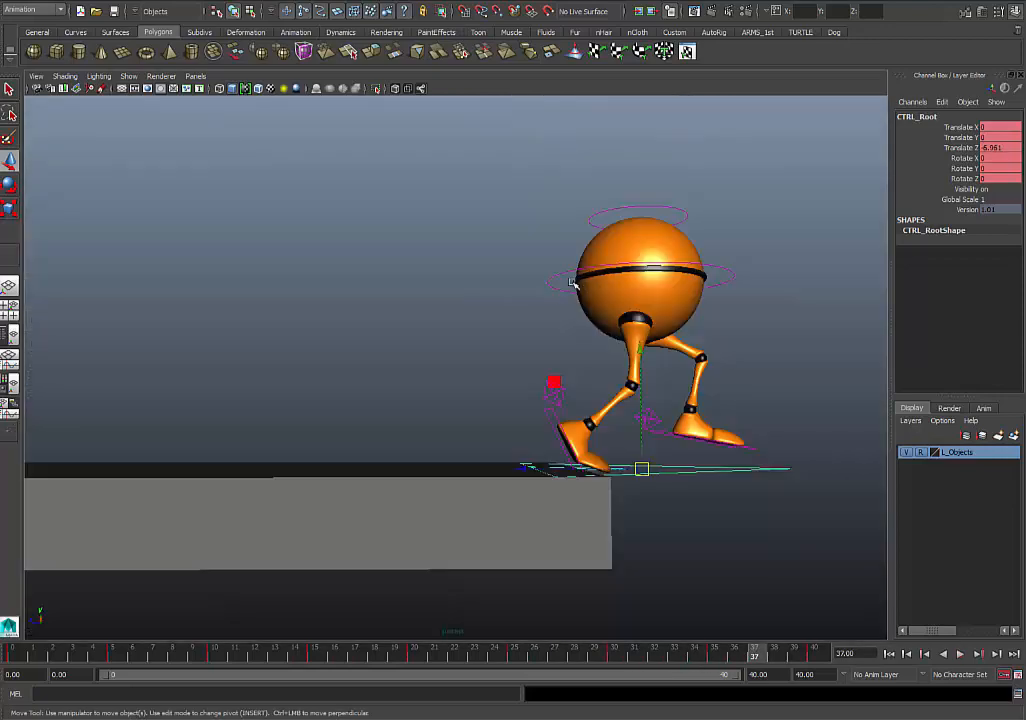
- Isolate and frame the right heel control's Translate Z curve in the Graph Editor and play the walk to check the planted foot
left_click(554, 397)
key("space")
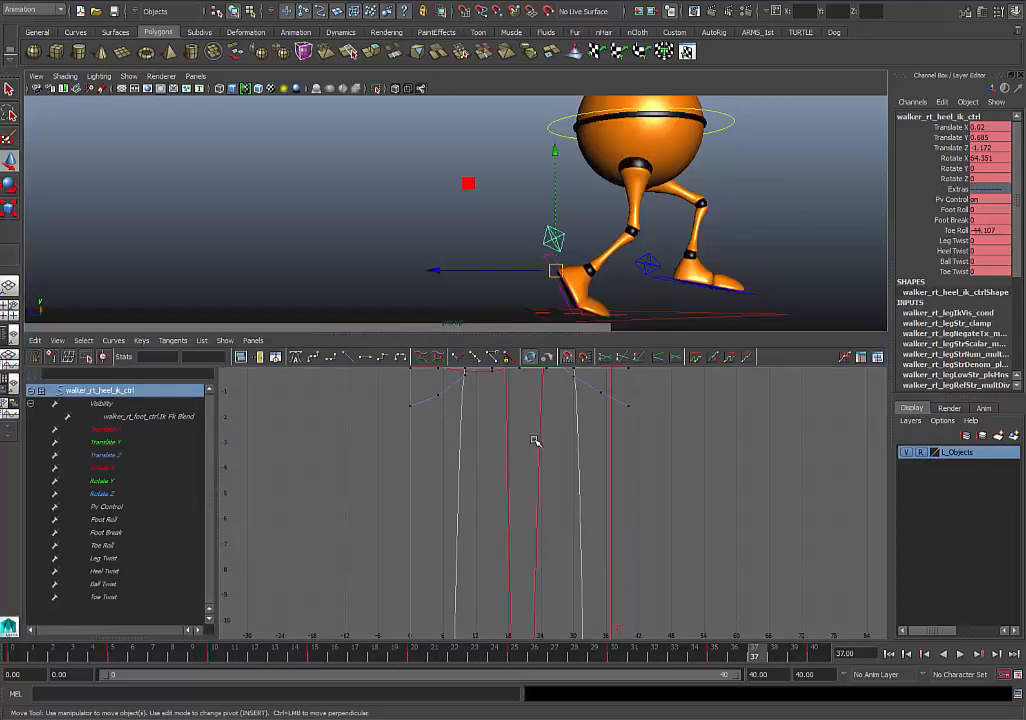
left_click(106, 457)
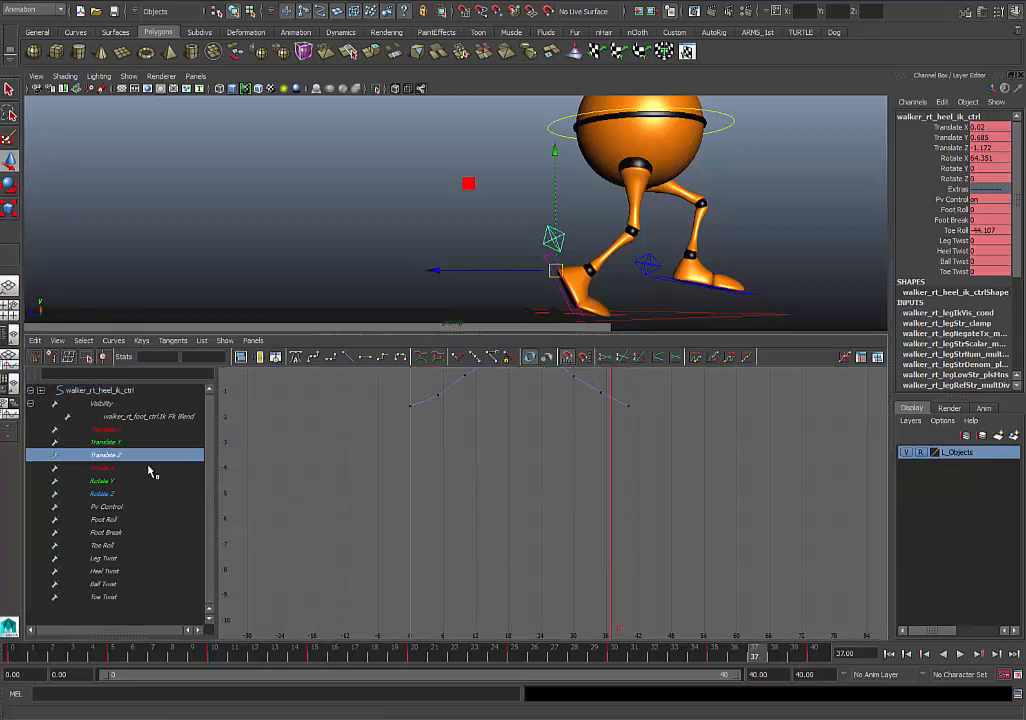
key("f")
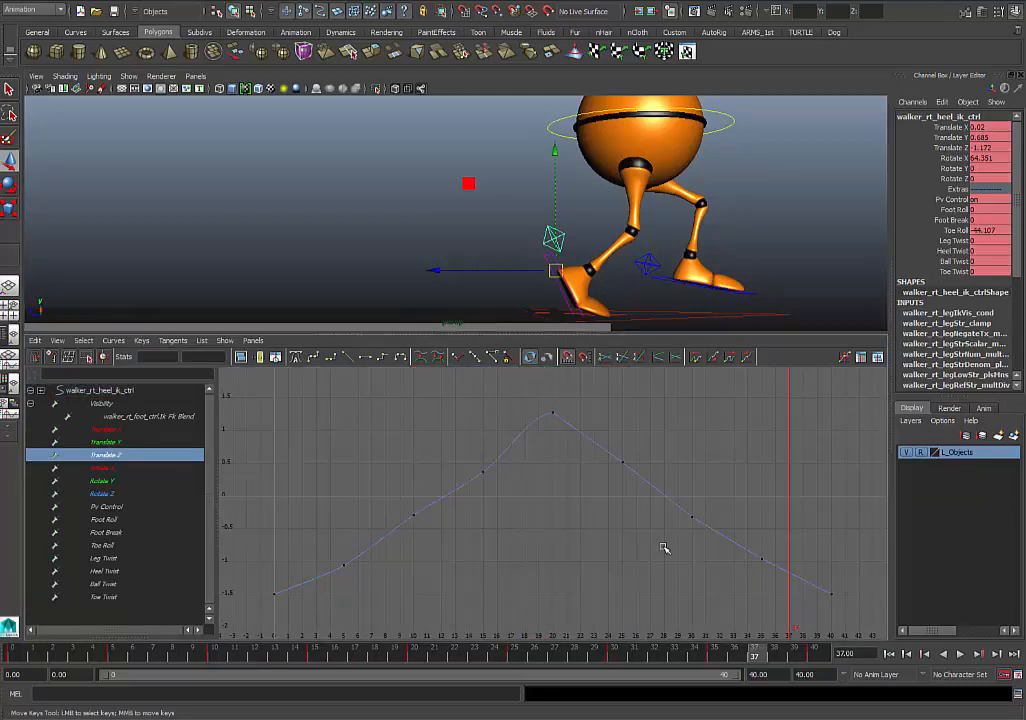
key("alt+v")
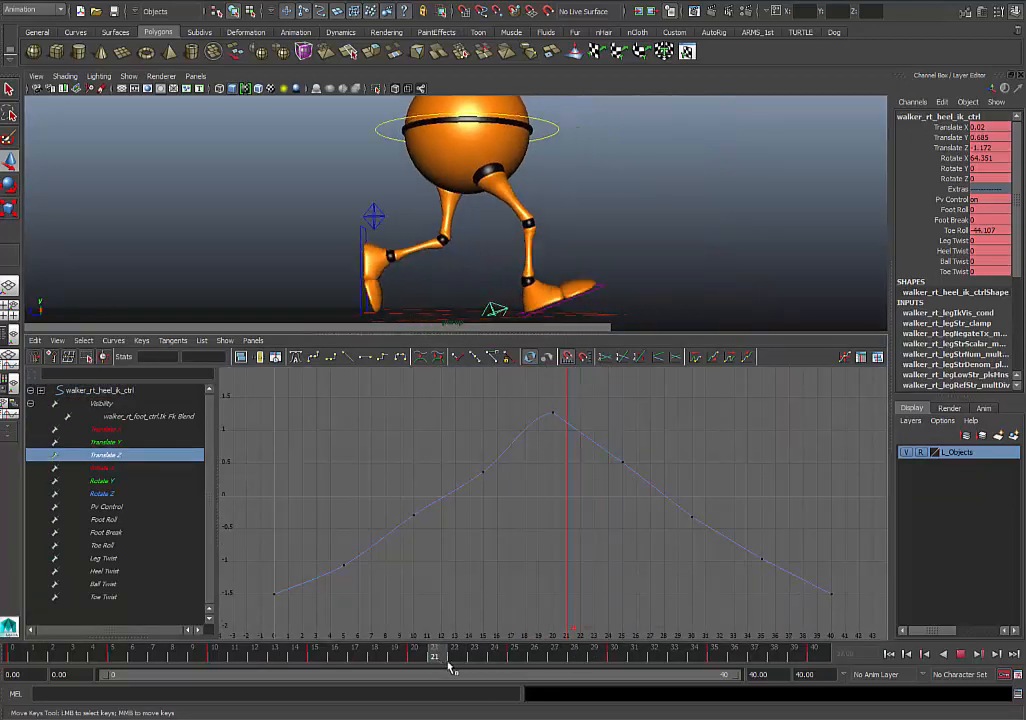
key("alt+v")
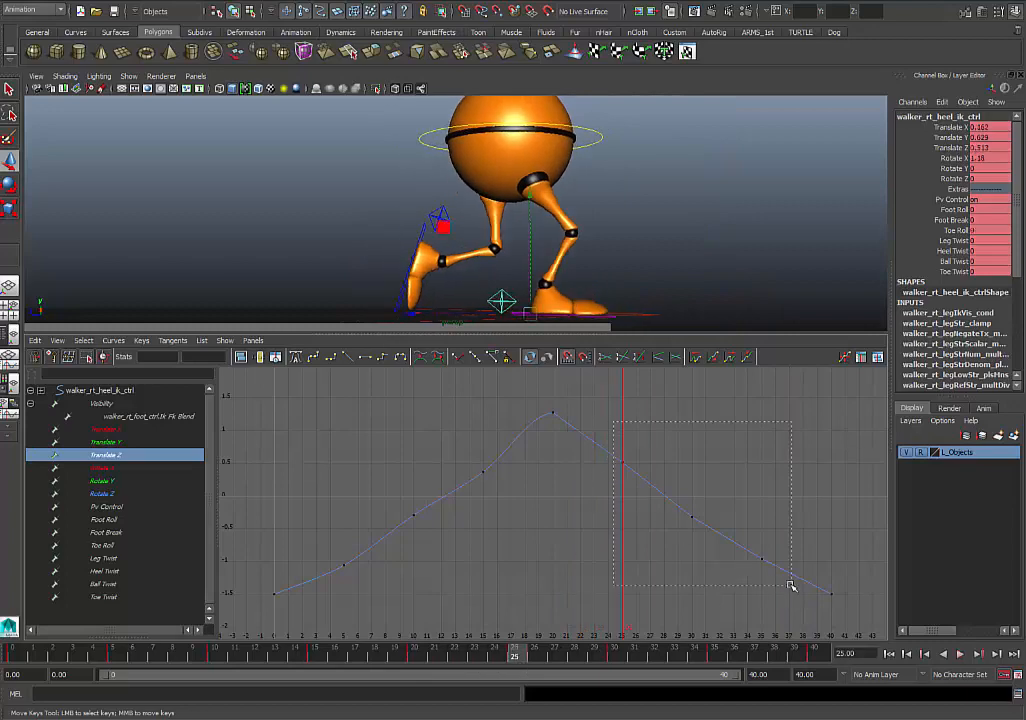
- Try deleting the right heel's Translate Z keys at frames 25, 30 and 35, scrub to frame 40, and undo the deletion
mouse_move(788, 587)
left_mouse_down()
mouse_move(780, 577)
mouse_move(769, 590)
left_mouse_up()
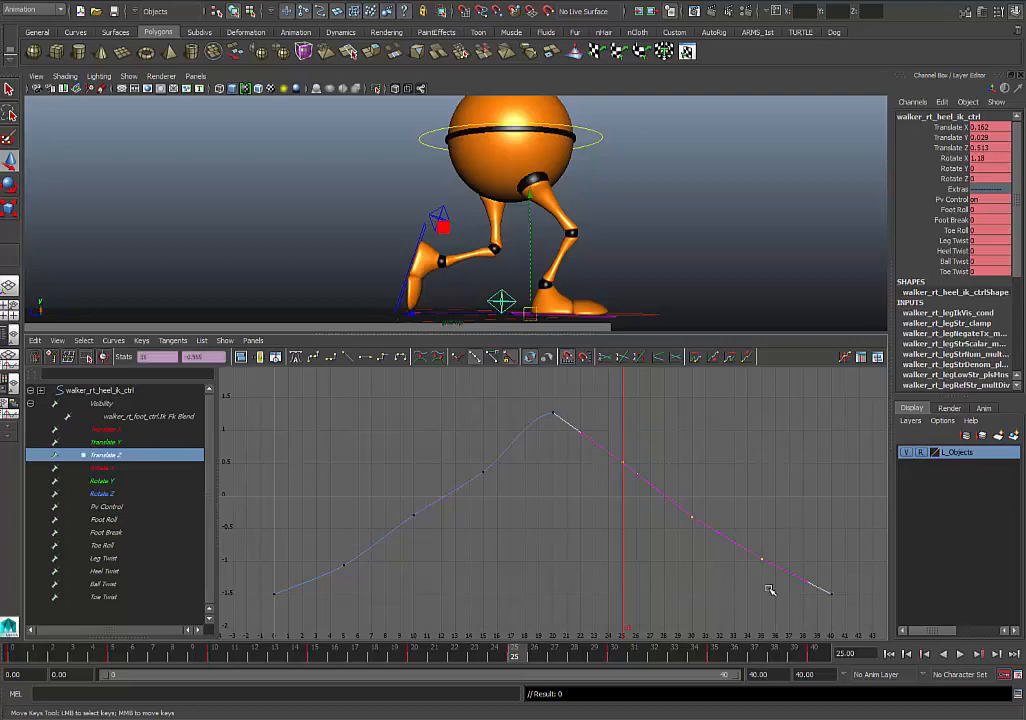
key("Delete")
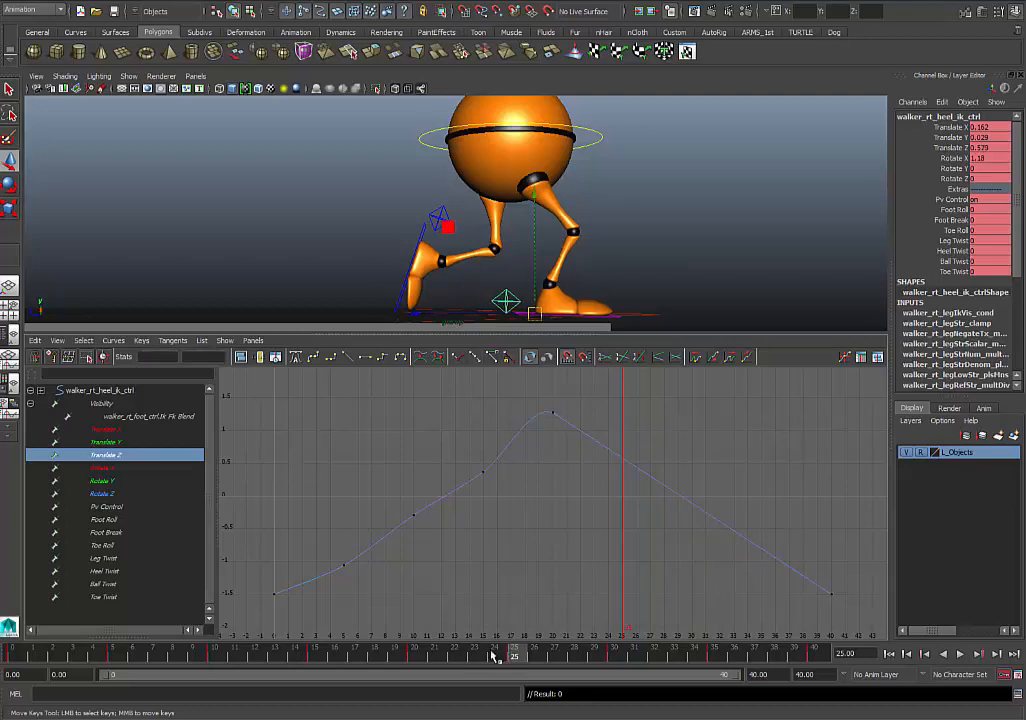
mouse_move(491, 654)
left_mouse_down()
mouse_move(770, 658)
mouse_move(528, 640)
mouse_move(825, 652)
left_mouse_up()
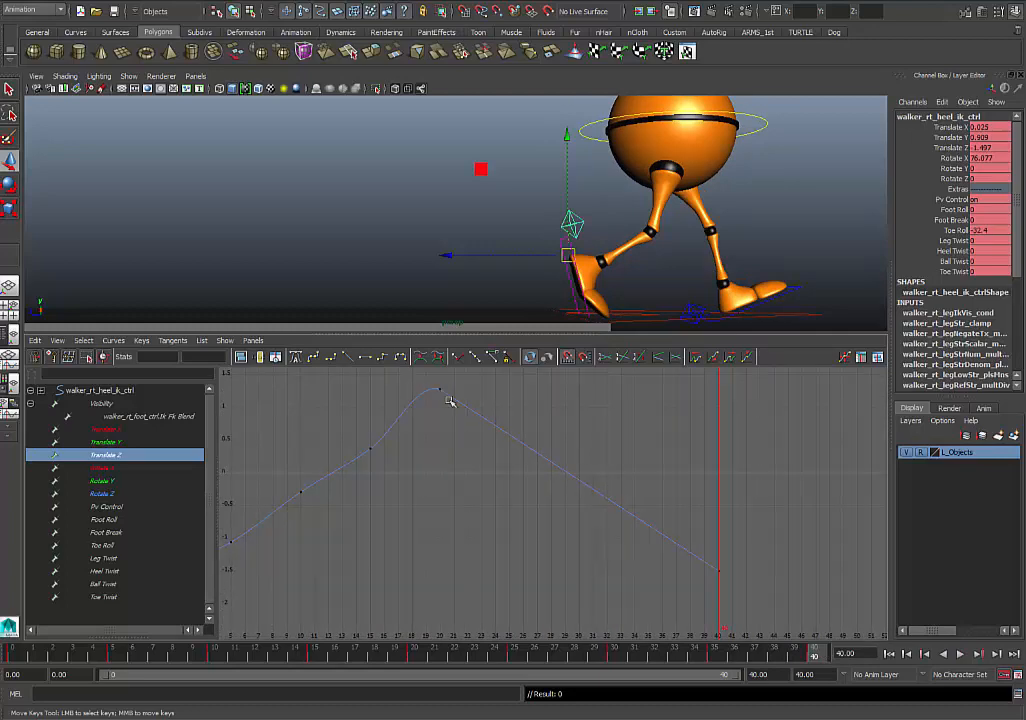
key("ctrl+z")
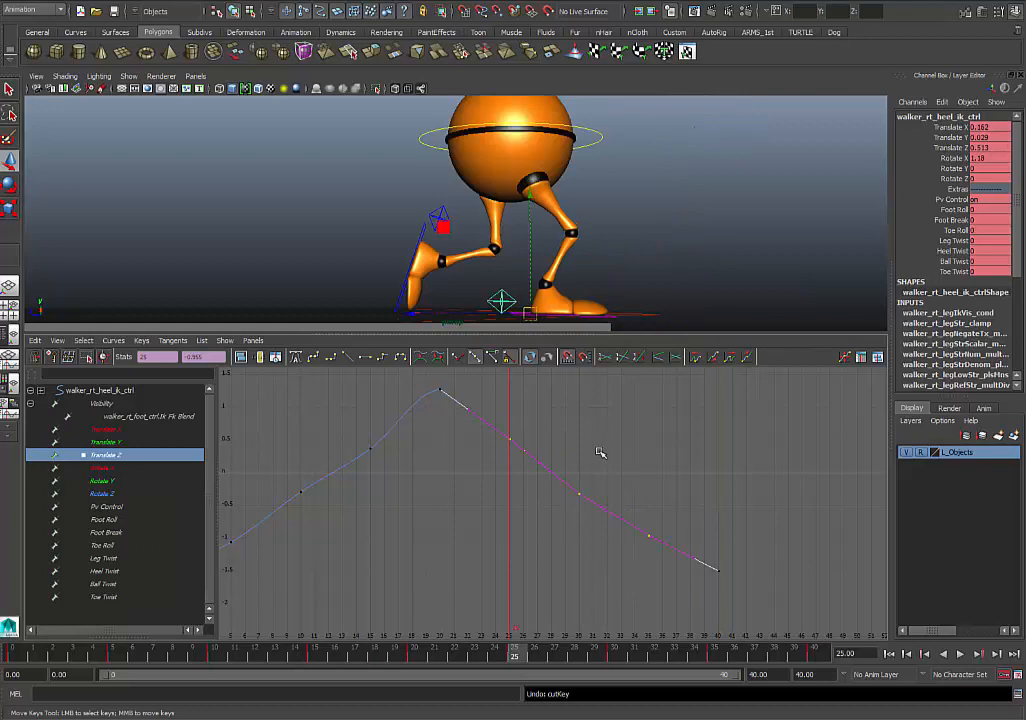
- Select CTRL_Root, maximize the side view, and play and scrub the walk to examine the planted right foot against the grid
left_click(633, 313)
left_click_drag(398, 656, 776, 674)
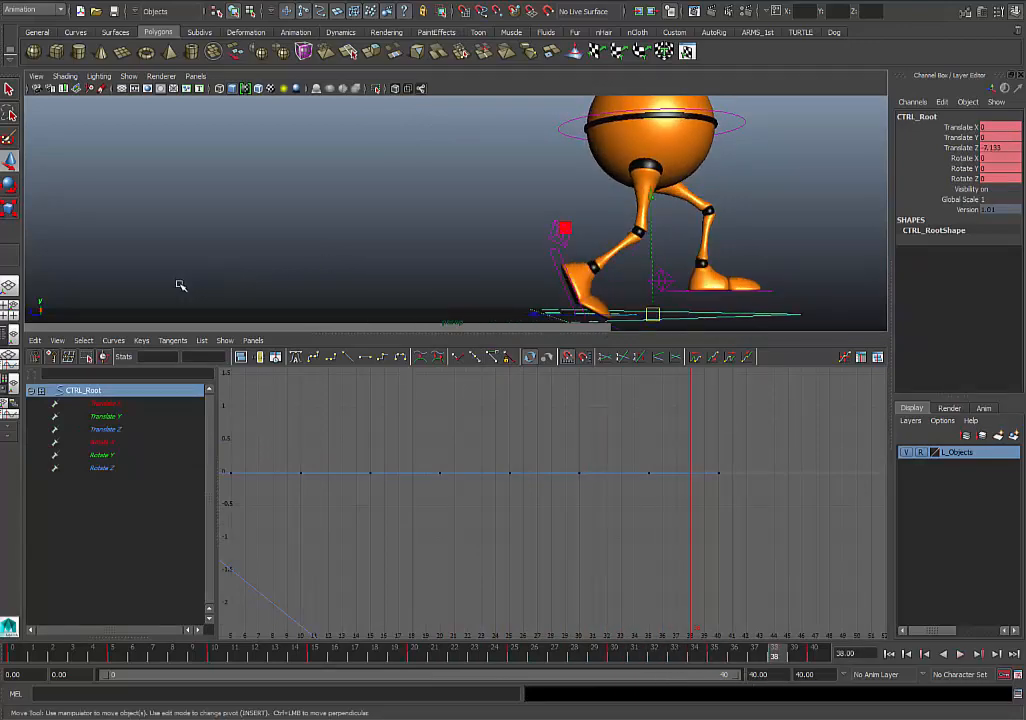
key("space")
key("space")
left_click(18, 310)
key("space")
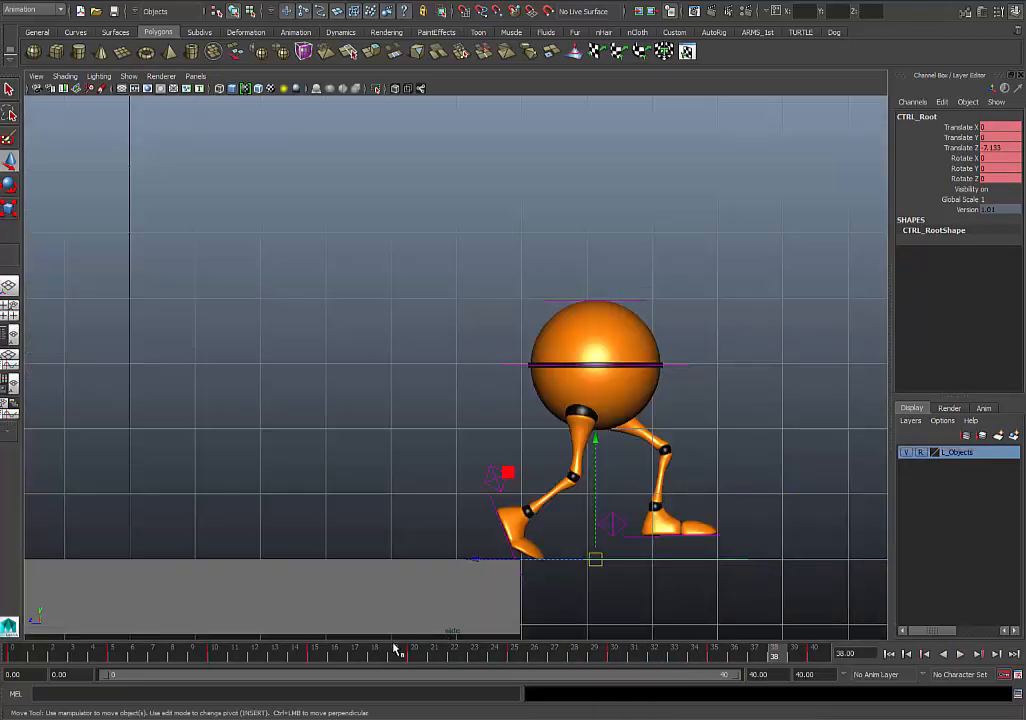
key("alt+v")
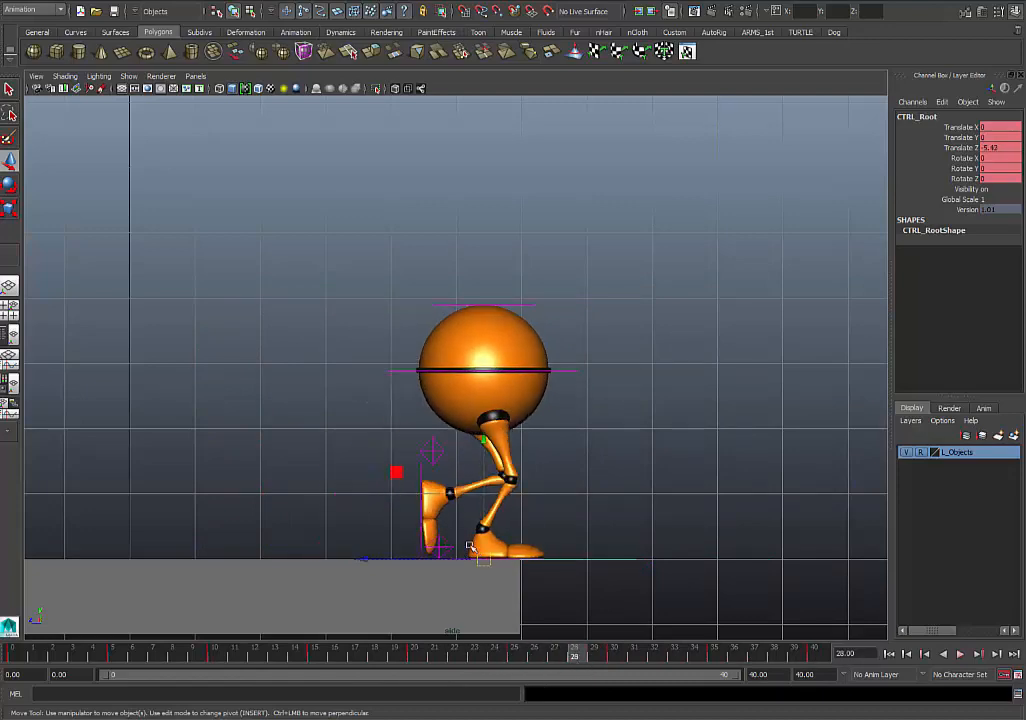
left_click_drag(512, 648, 673, 653)
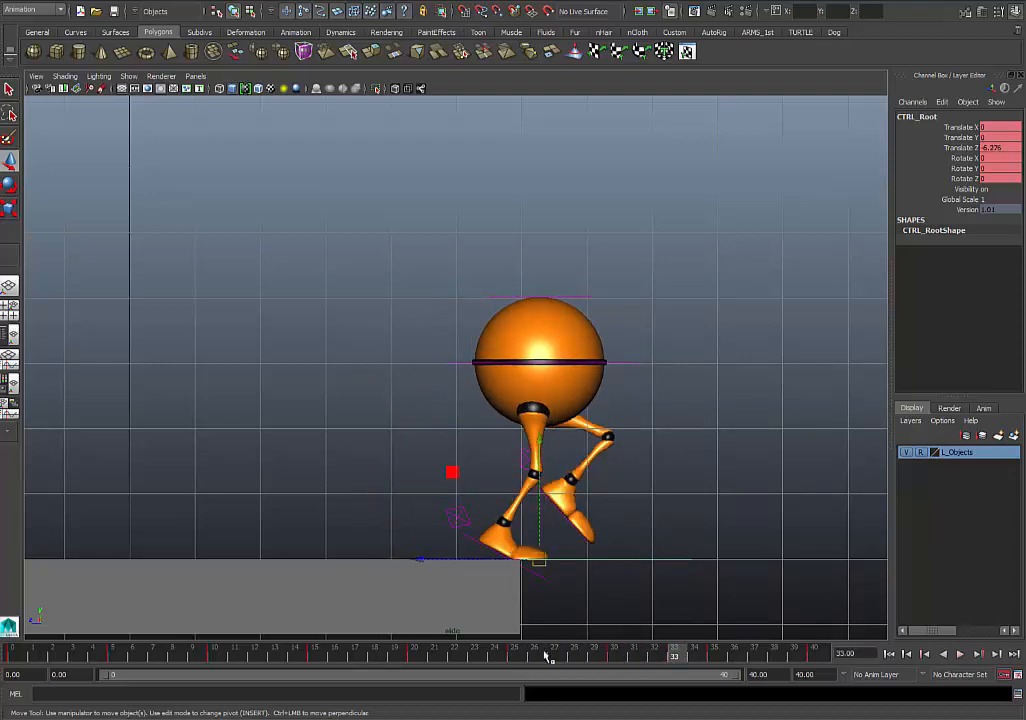
key("alt+v")
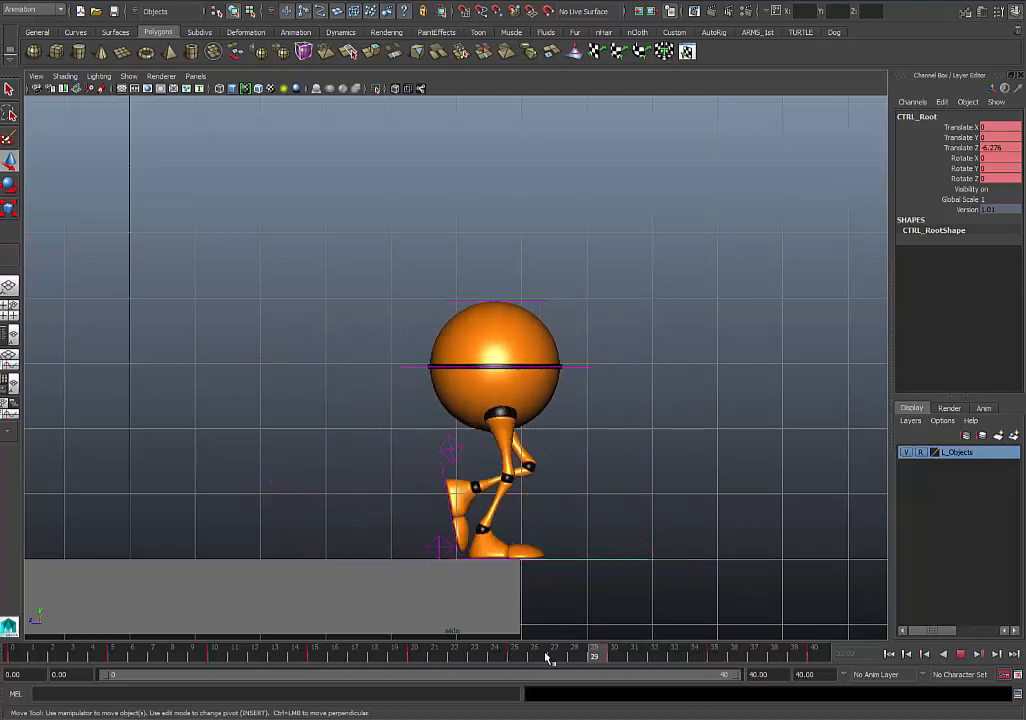
left_click_drag(546, 655, 455, 652)
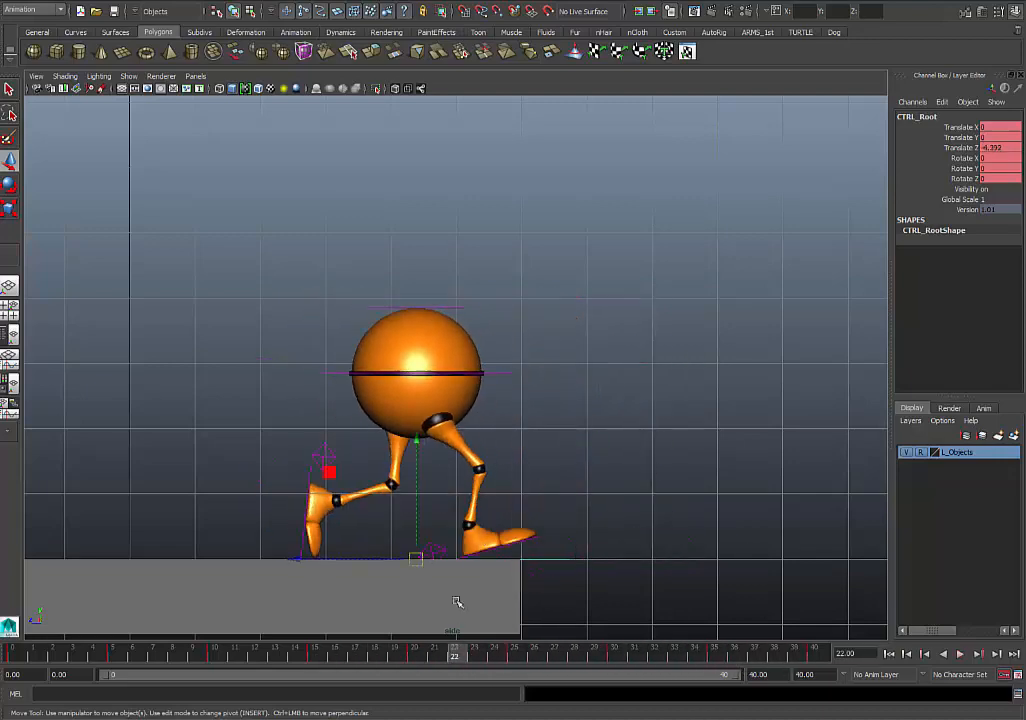
- Select the right heel control, isolate its Translate Z curve beneath the perspective view, and review the planted foot down to frame 22
left_click(500, 546)
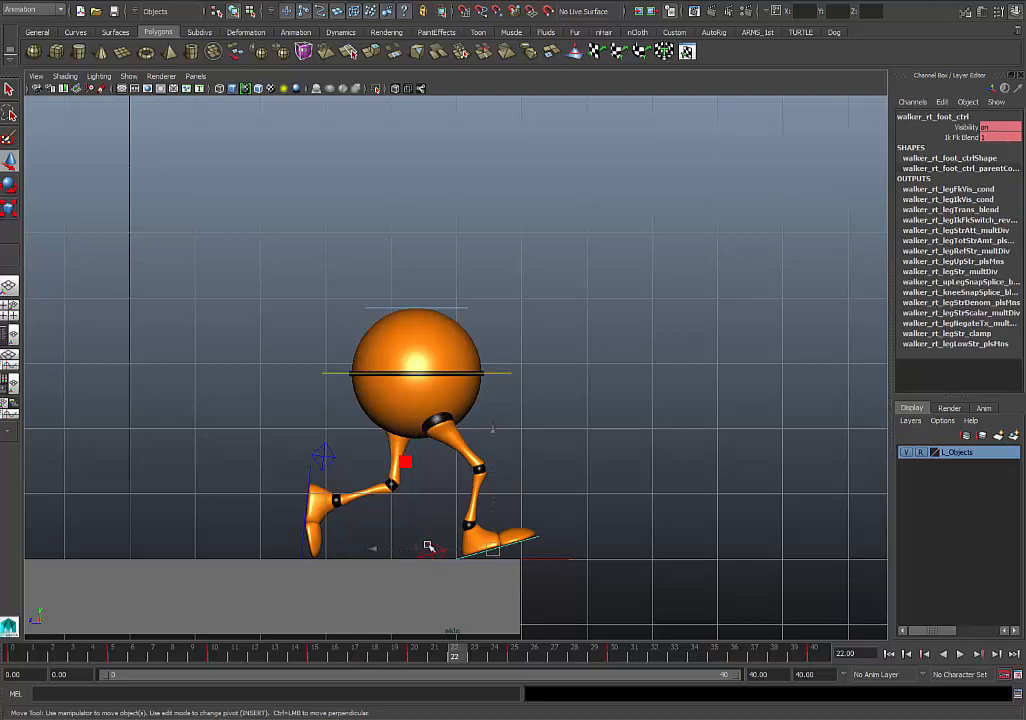
left_click(430, 547)
left_click_drag(520, 655, 554, 657)
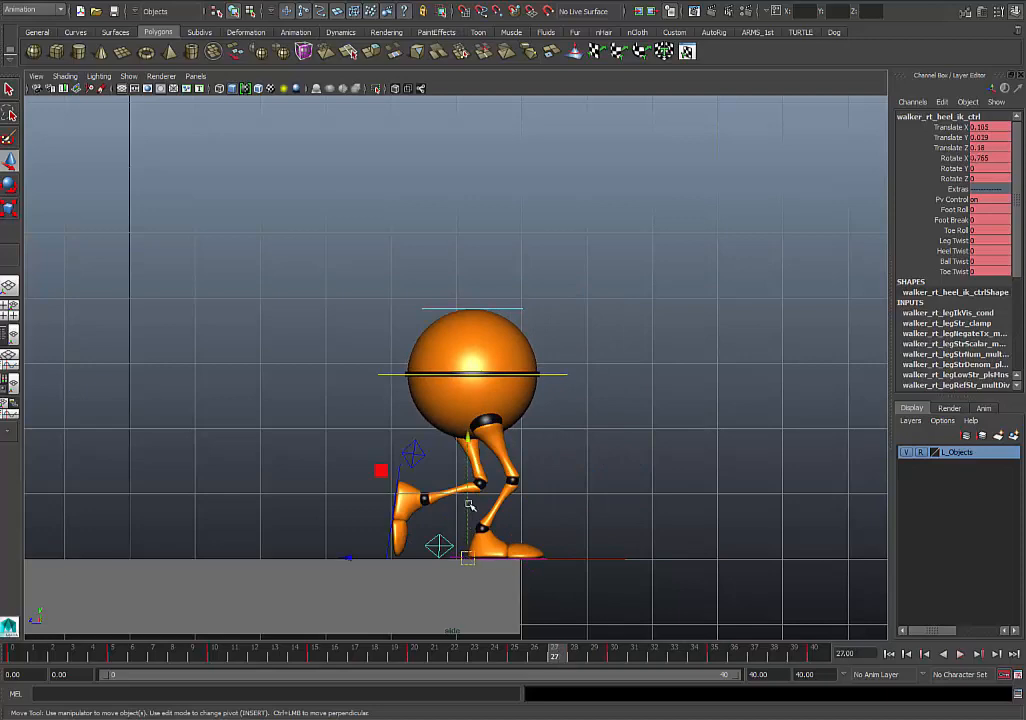
key("space")
key("space")
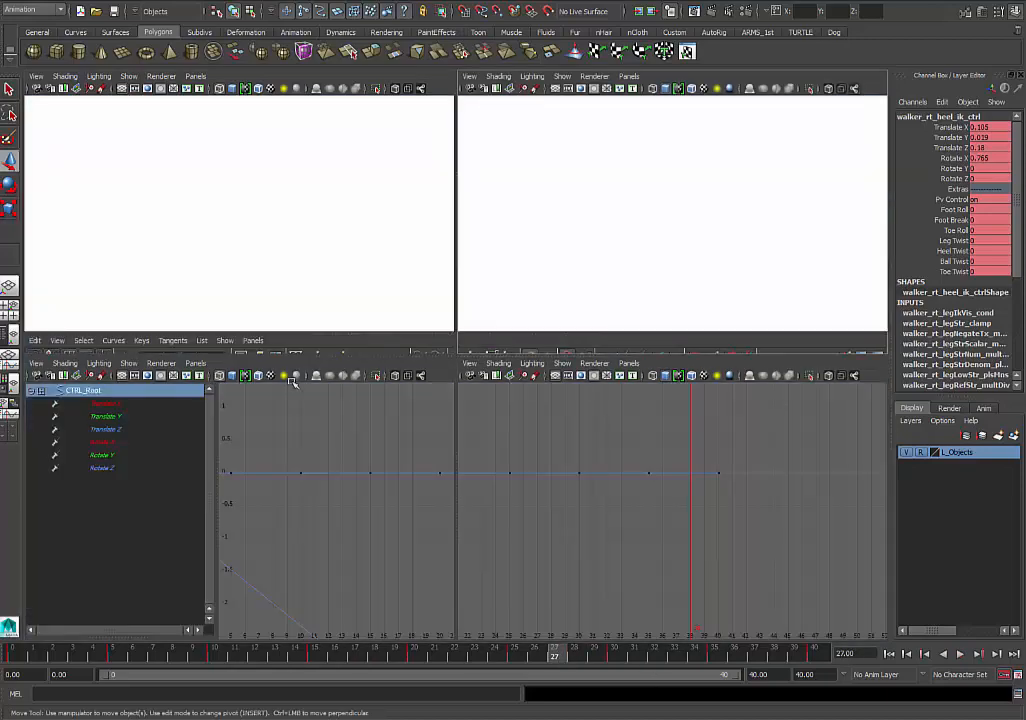
left_click(8, 408)
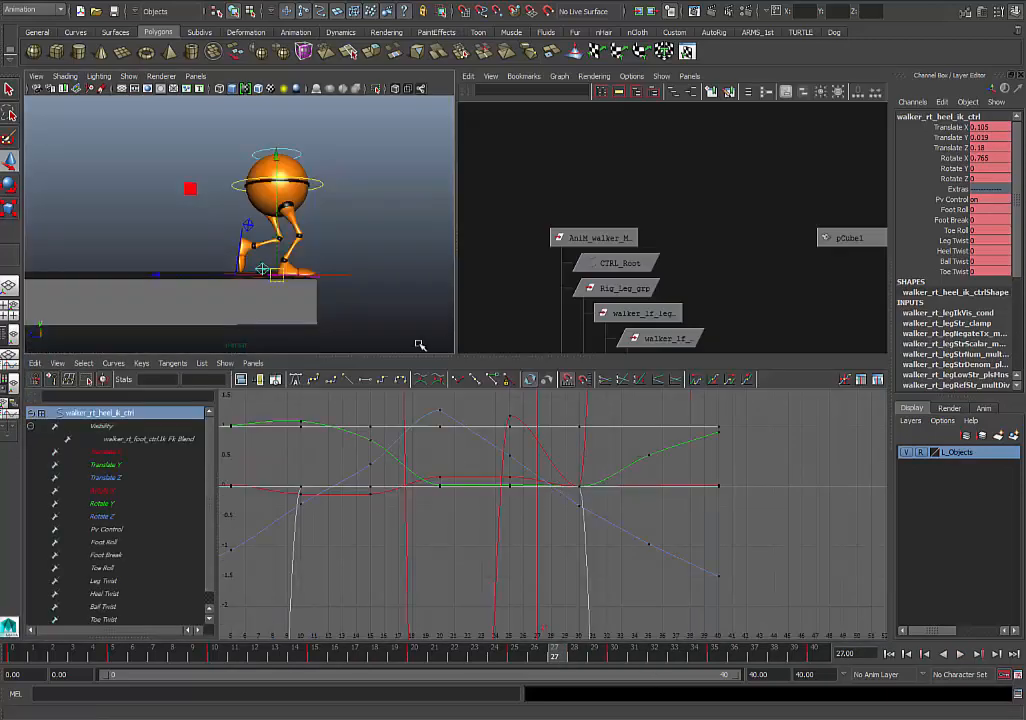
left_click(9, 293)
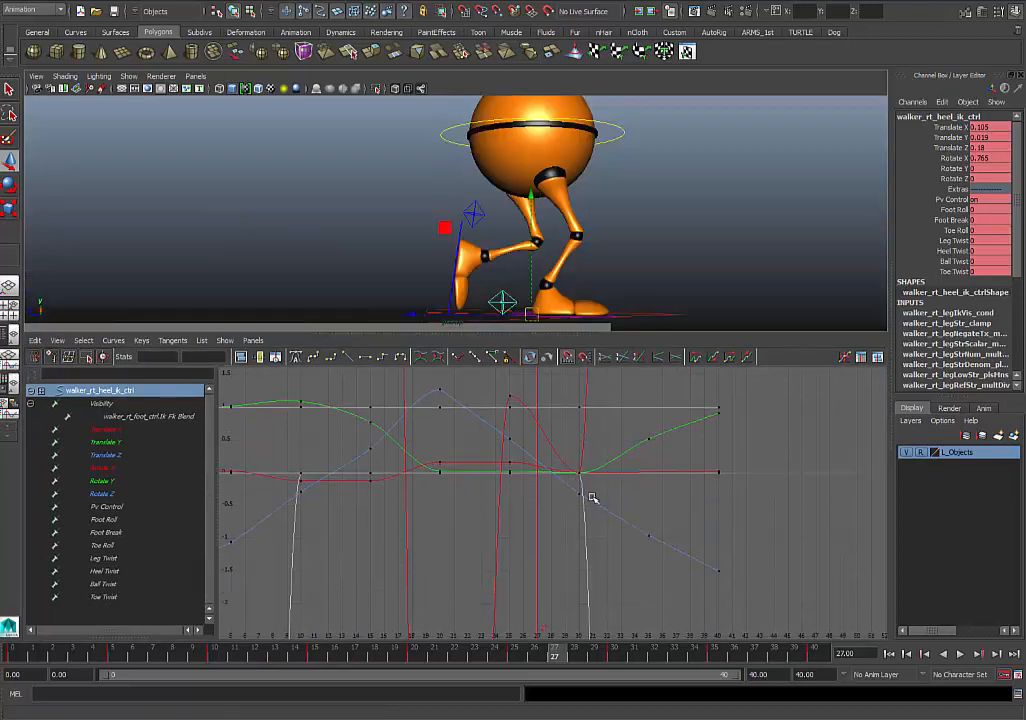
left_click(112, 456)
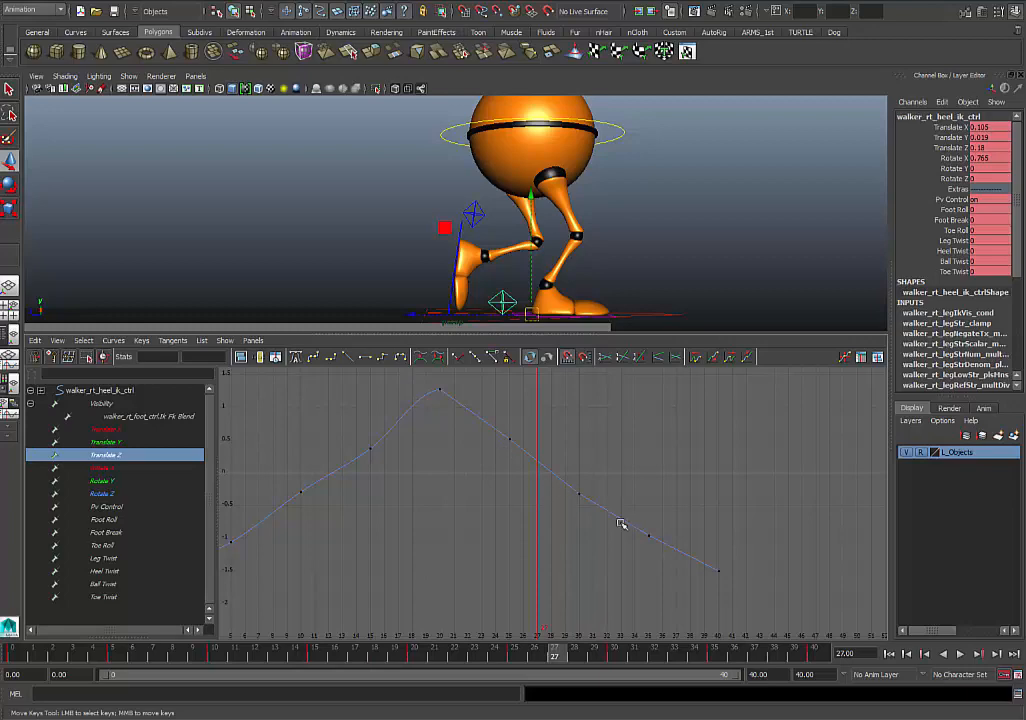
key("alt+v")
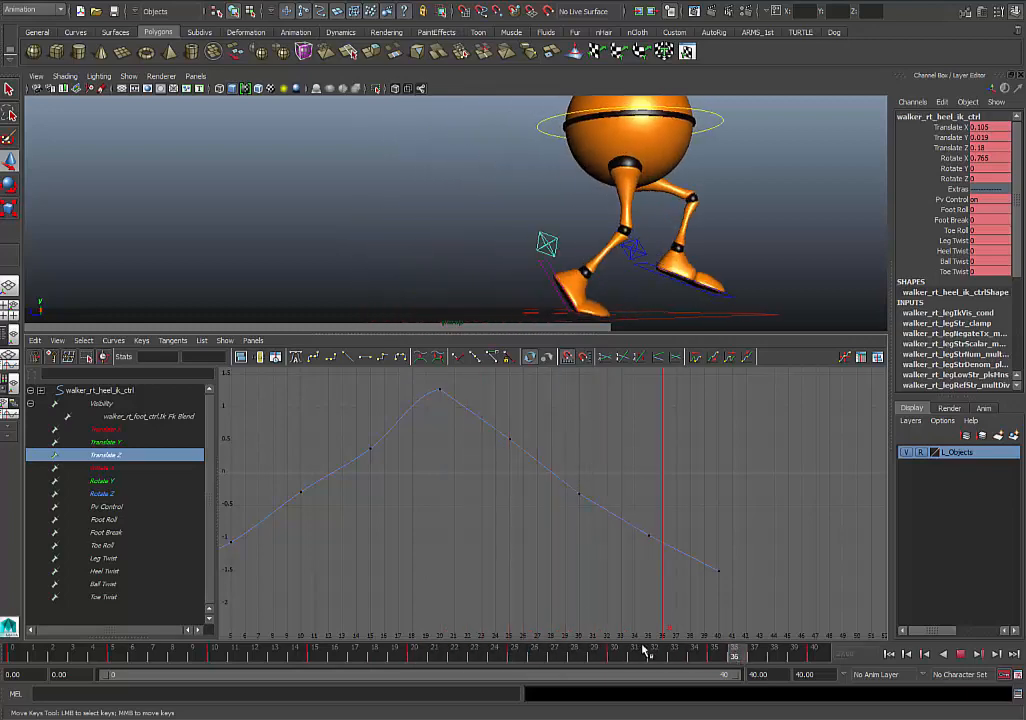
left_click_drag(707, 655, 458, 648)
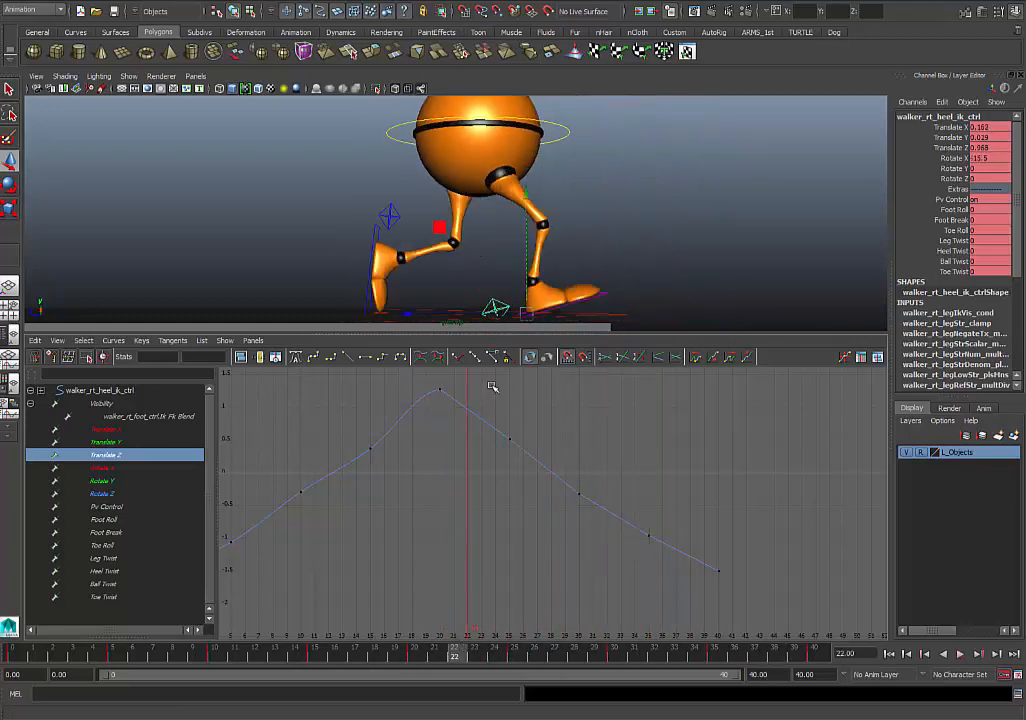
- Isolate and frame the right heel's Translate Y curve and lower its keys at frames 20 and 25 to 0
double_click(110, 444)
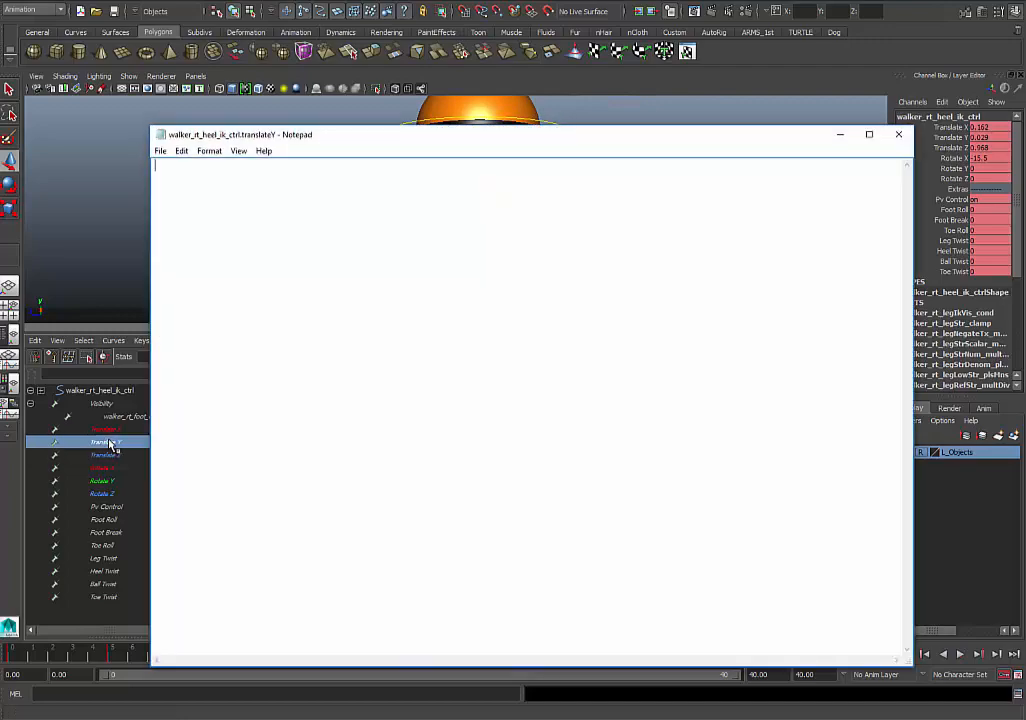
left_click(898, 136)
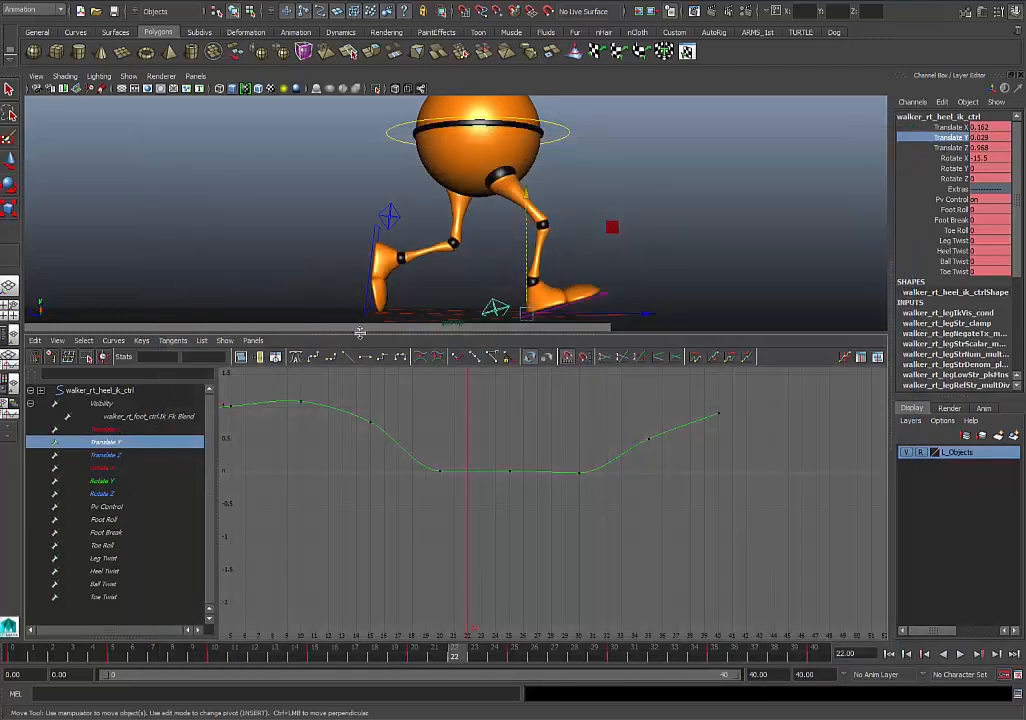
double_click(113, 443)
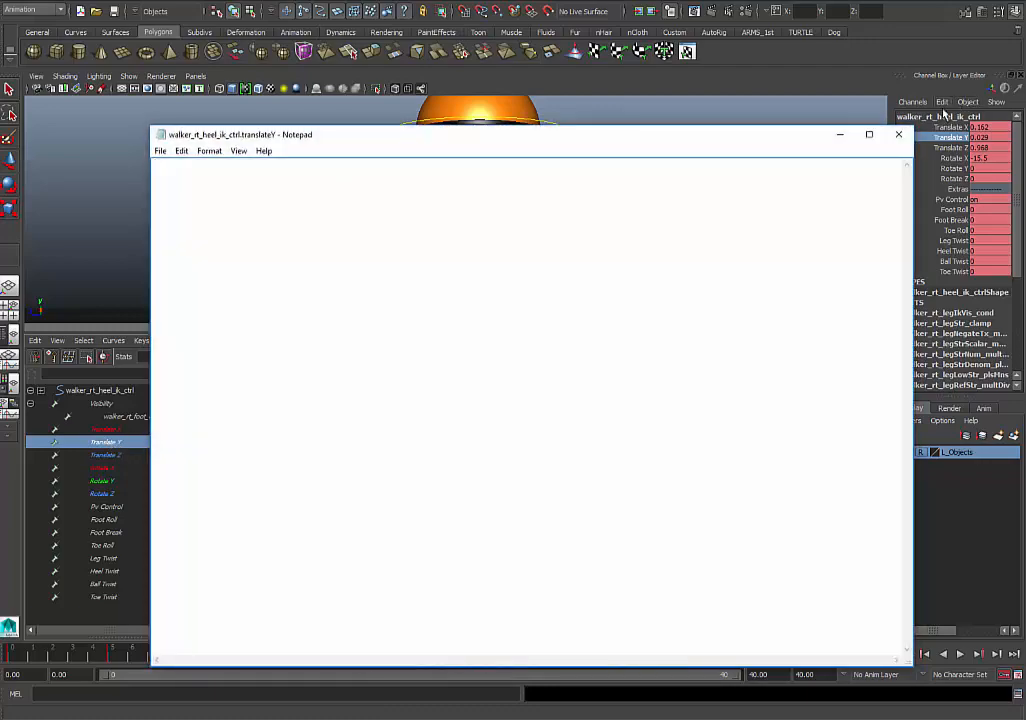
left_click(900, 136)
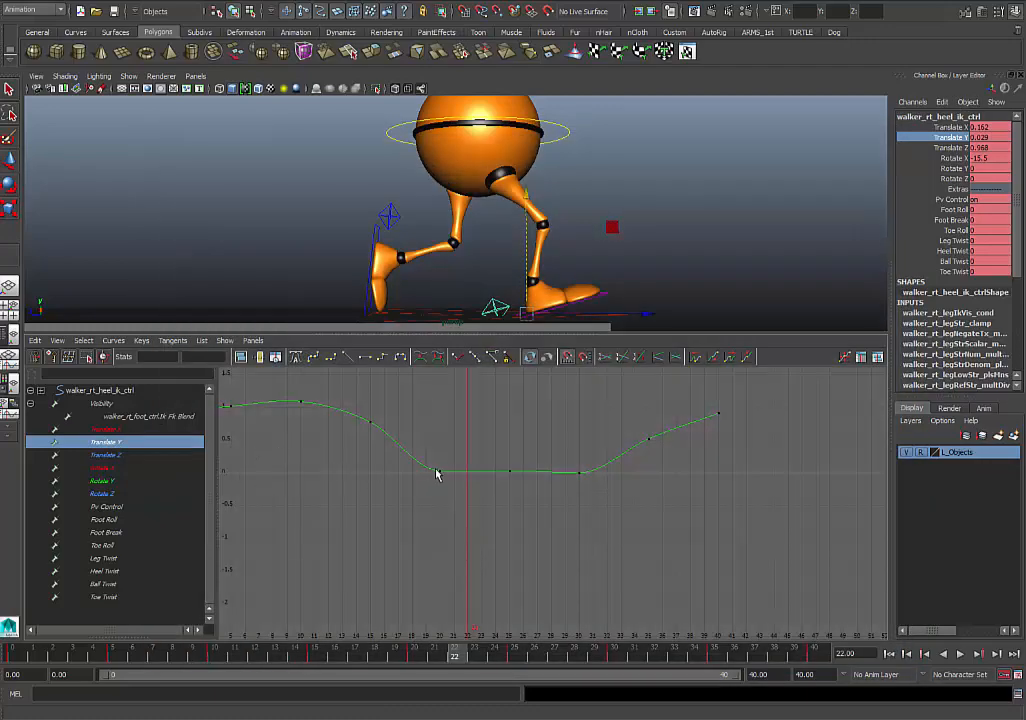
key("f")
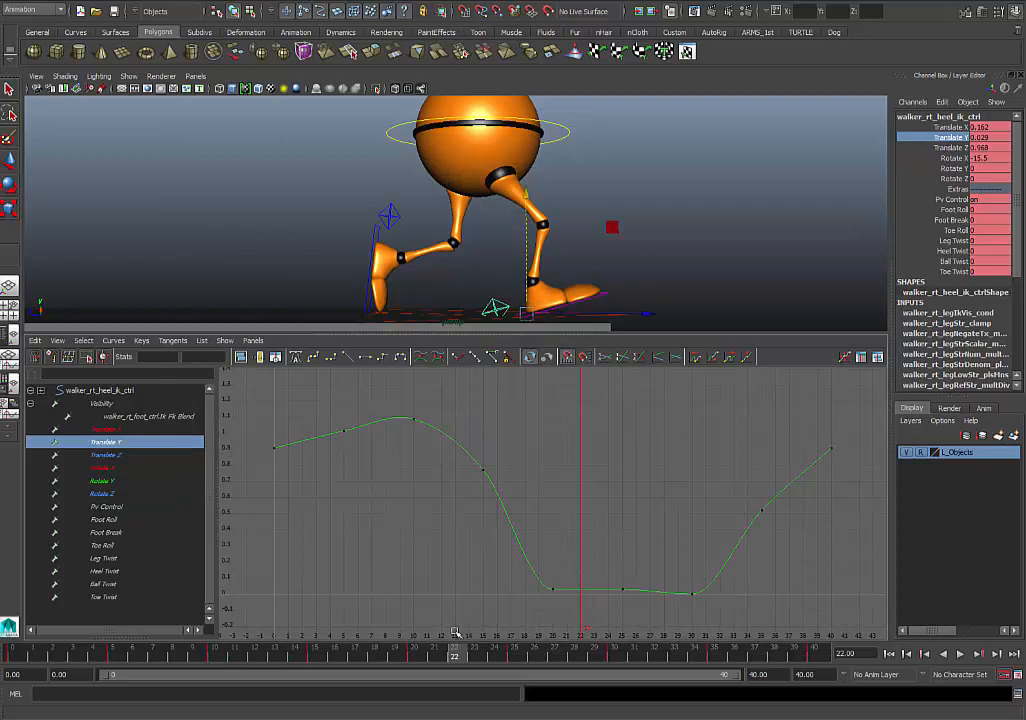
left_click_drag(455, 652, 565, 660)
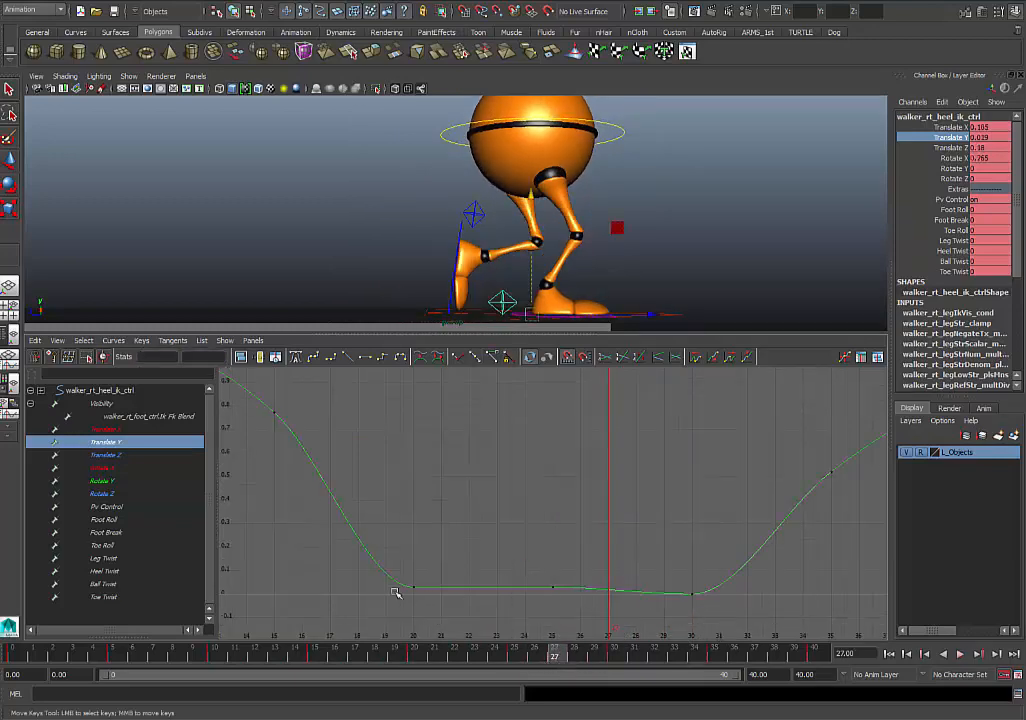
key("alt+v")
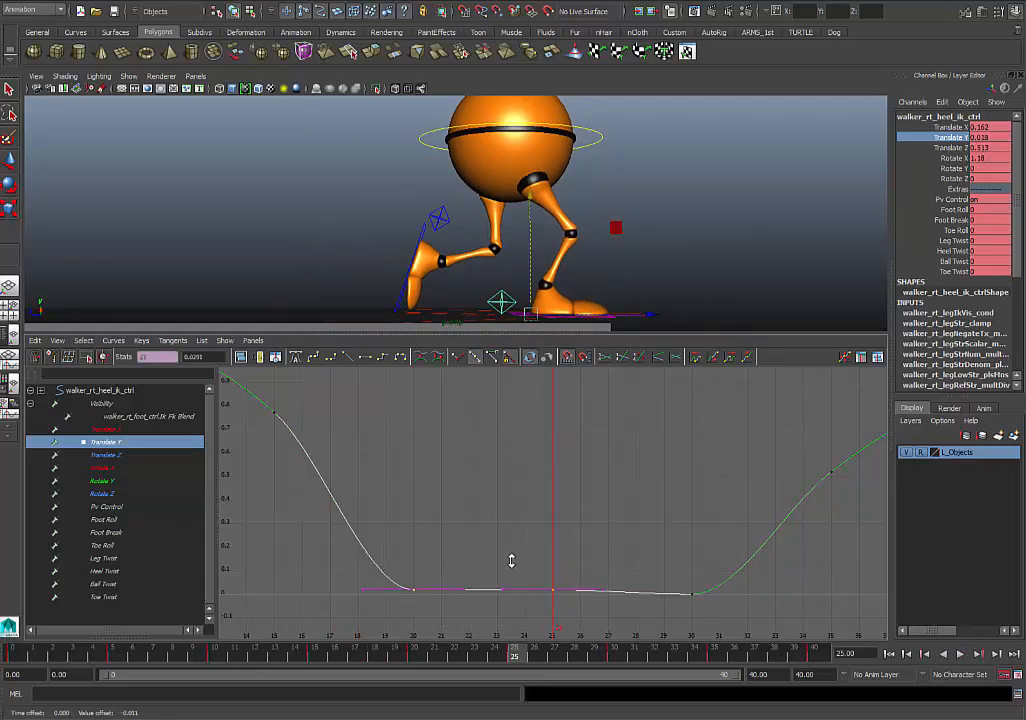
- Play and scrub the walk, inspect the right foot from an angled perspective view, and return to frame 0 with the Graph Editor shown
key("alt+v")
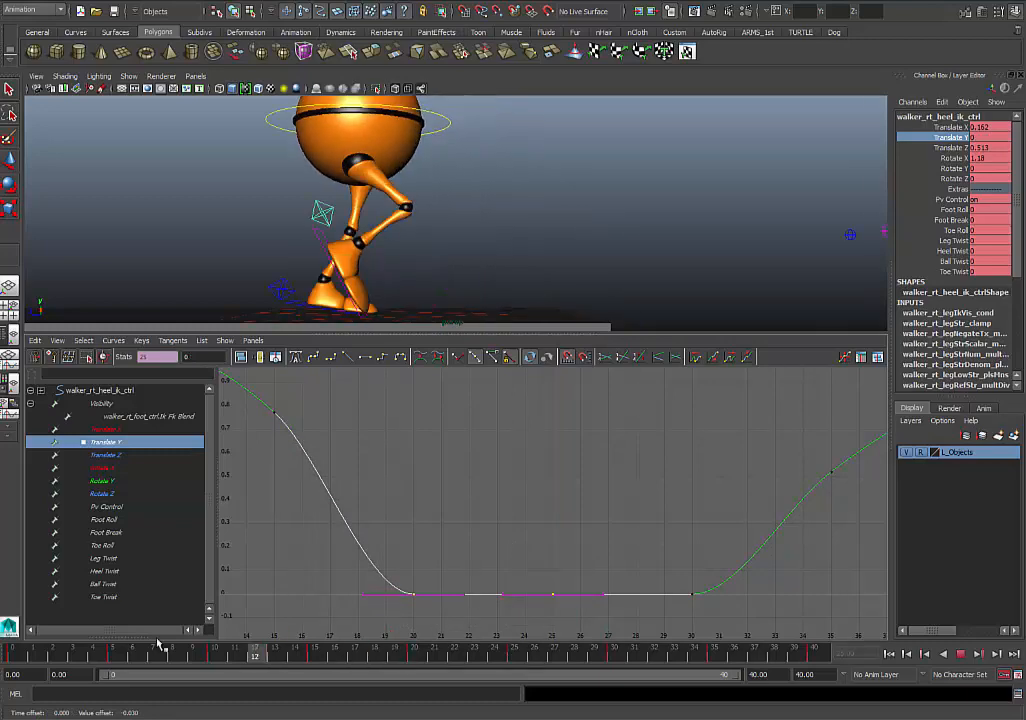
left_click_drag(716, 663, 480, 658)
key("space")
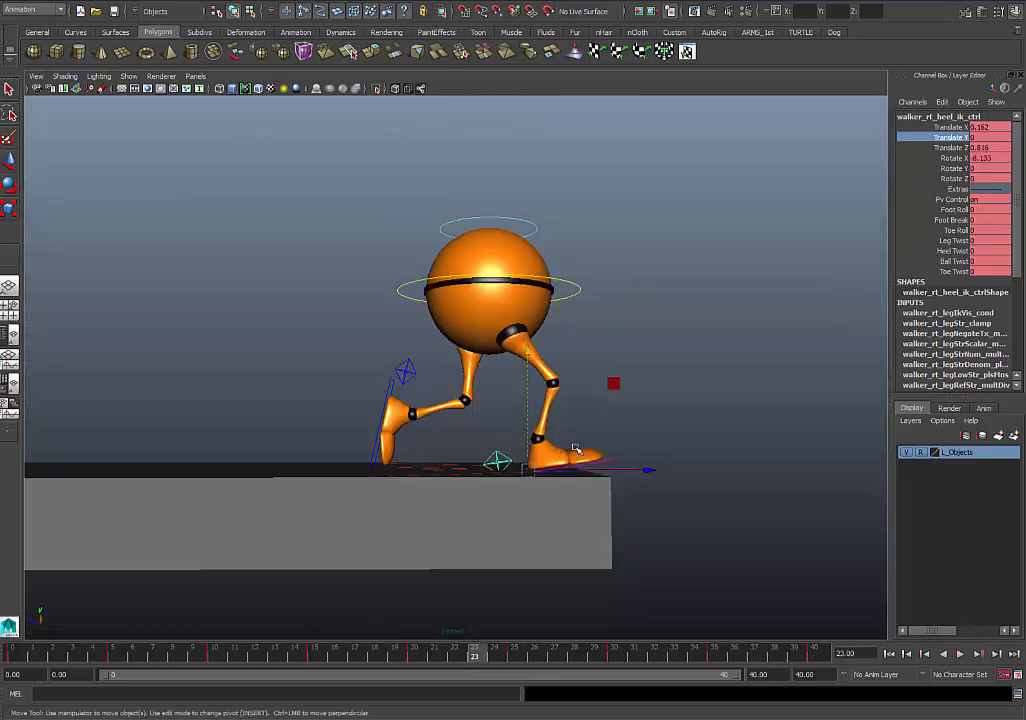
left_click_drag(575, 449, 488, 534, "alt")
left_click_drag(365, 654, 856, 612)
left_click_drag(775, 515, 624, 453, "alt")
scroll(721, 487, "down", 4)
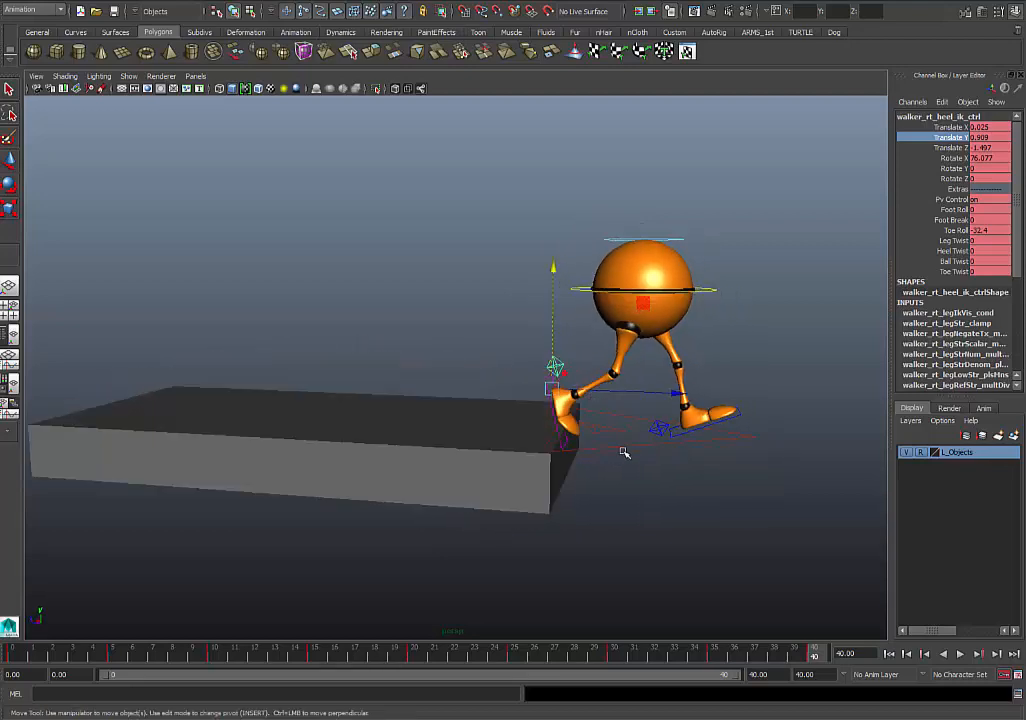
key("space")
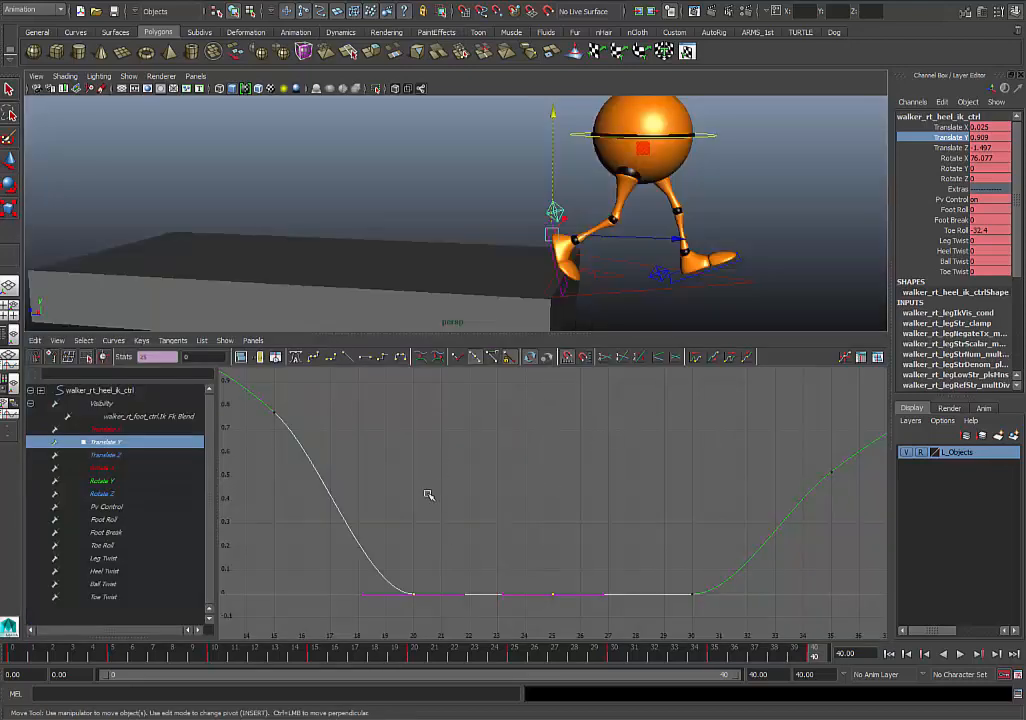
left_click_drag(150, 651, 305, 650)
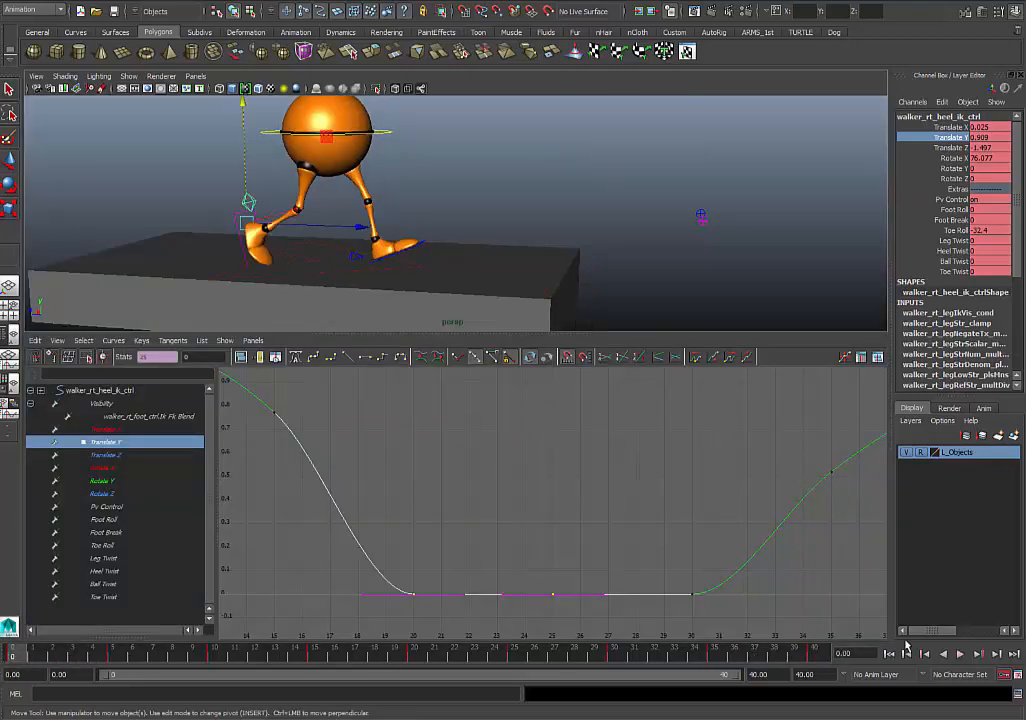
- Play the walk in the perspective view, switch to the four-view layout, and maximize the side view on the walker
left_click(960, 655)
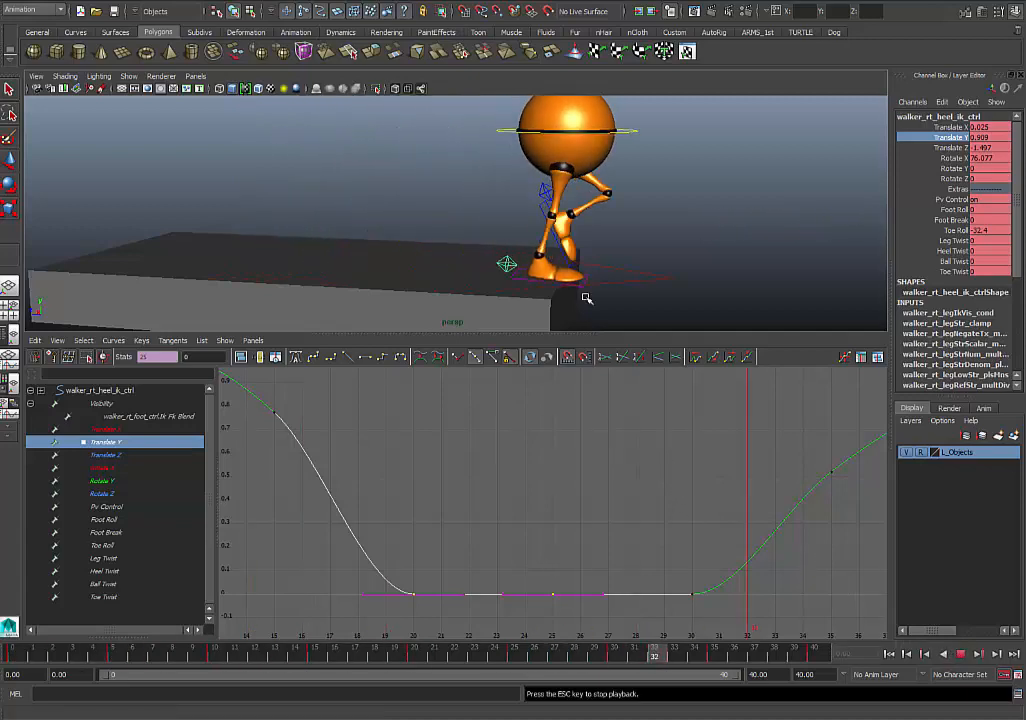
key("space")
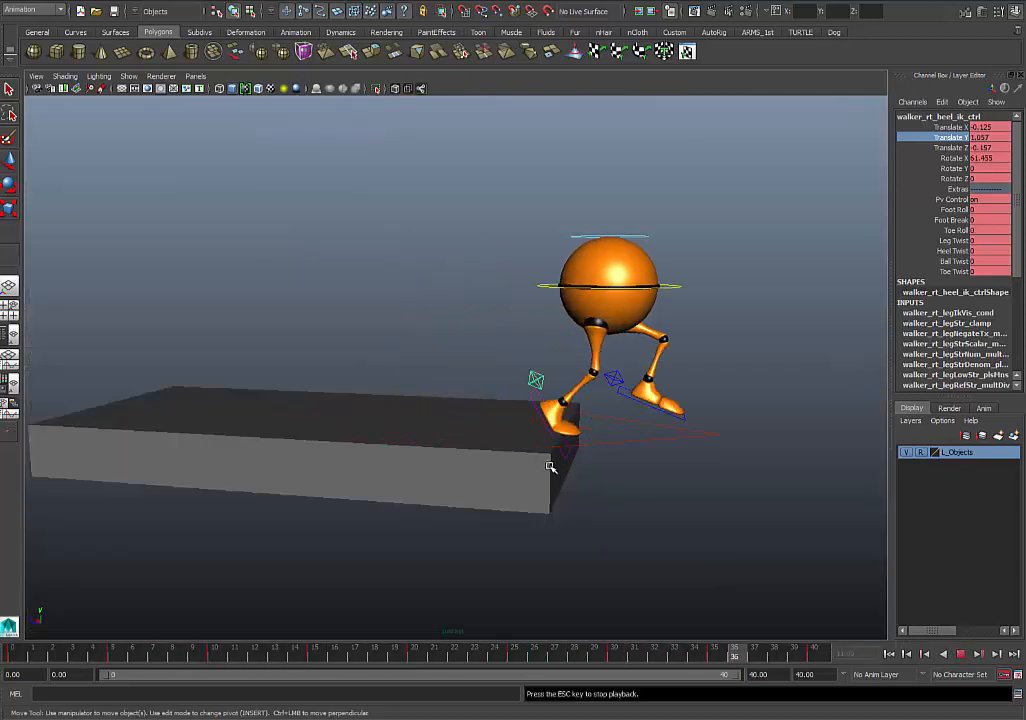
key("space")
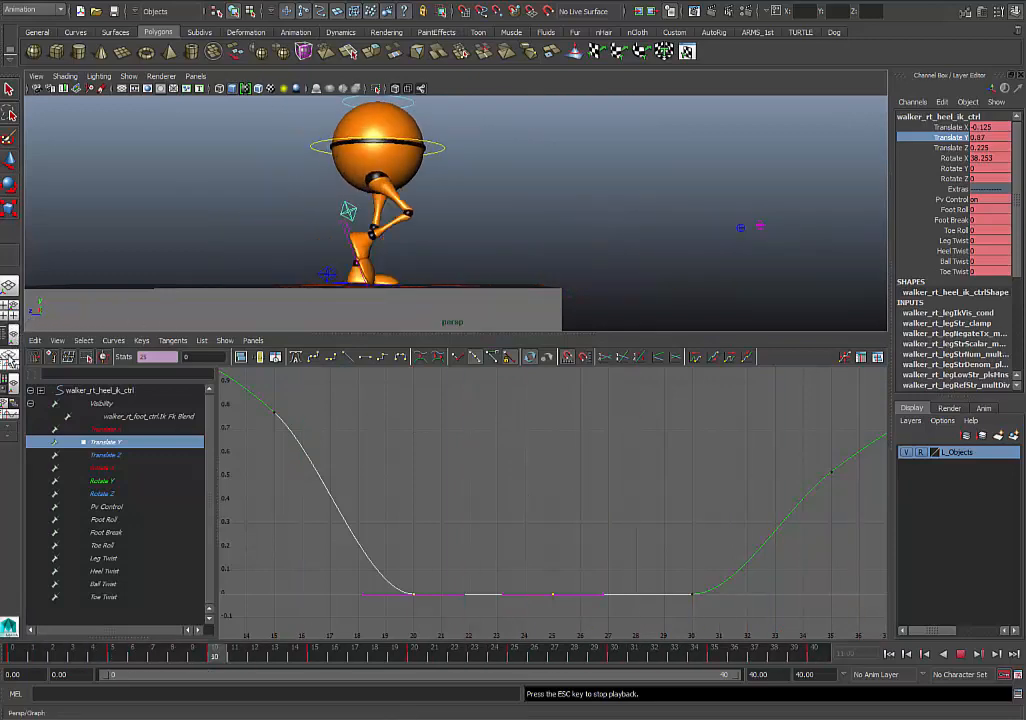
left_click(9, 308)
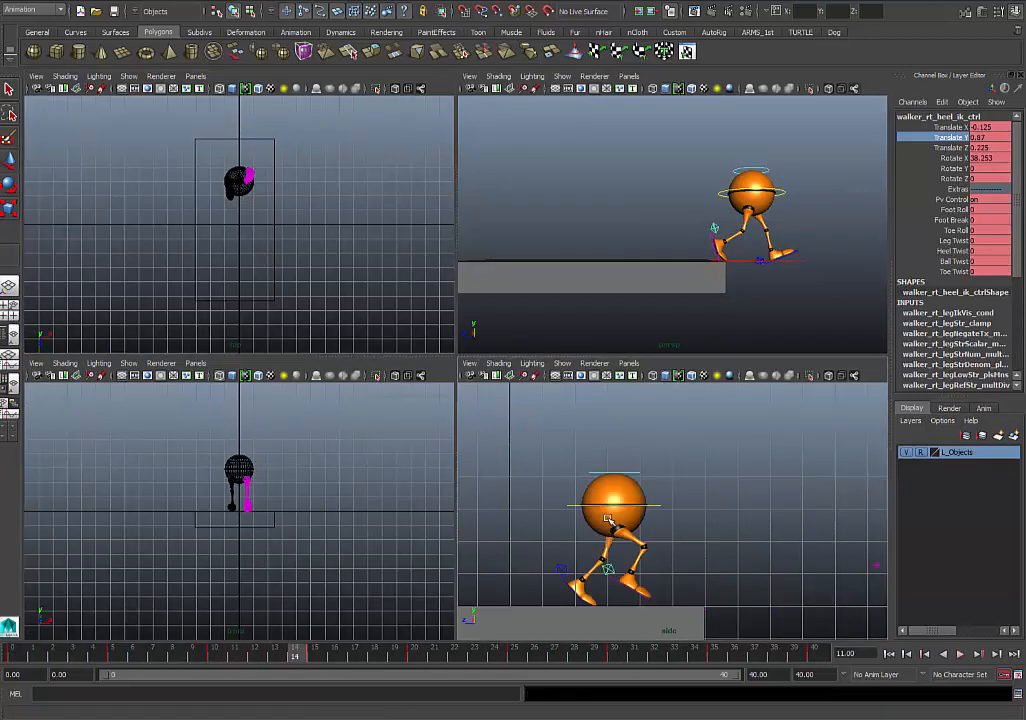
key("space")
middle_click_drag(696, 483, 655, 485, "alt")
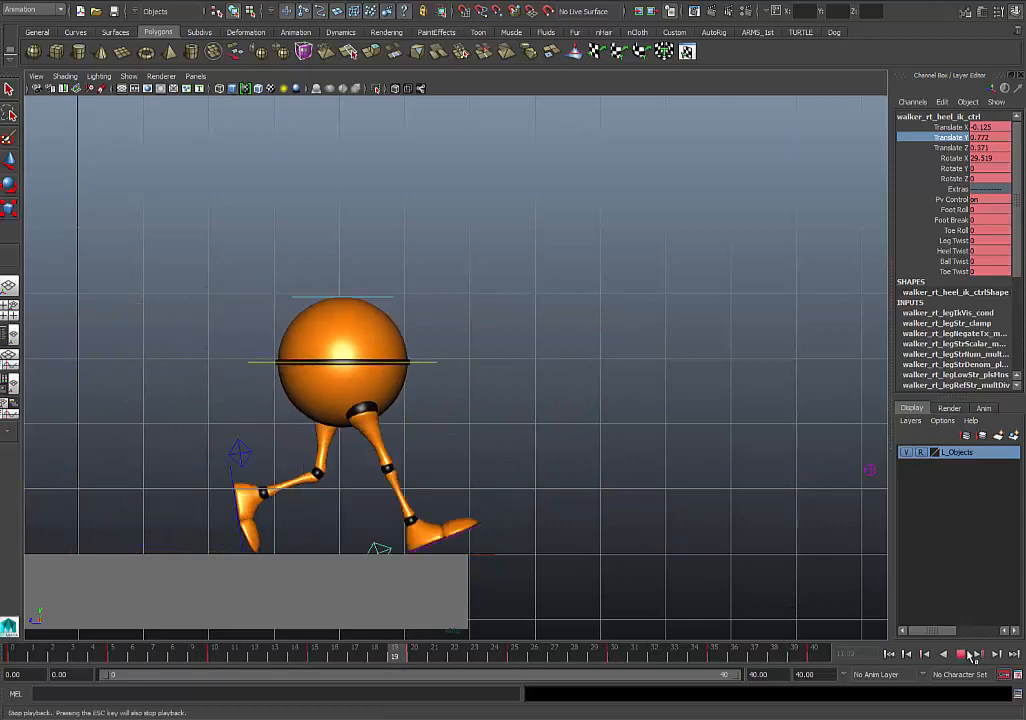
- Scrub and replay the whole walk in the side view to examine the feet and body, stopping at frame 20
left_click(961, 654)
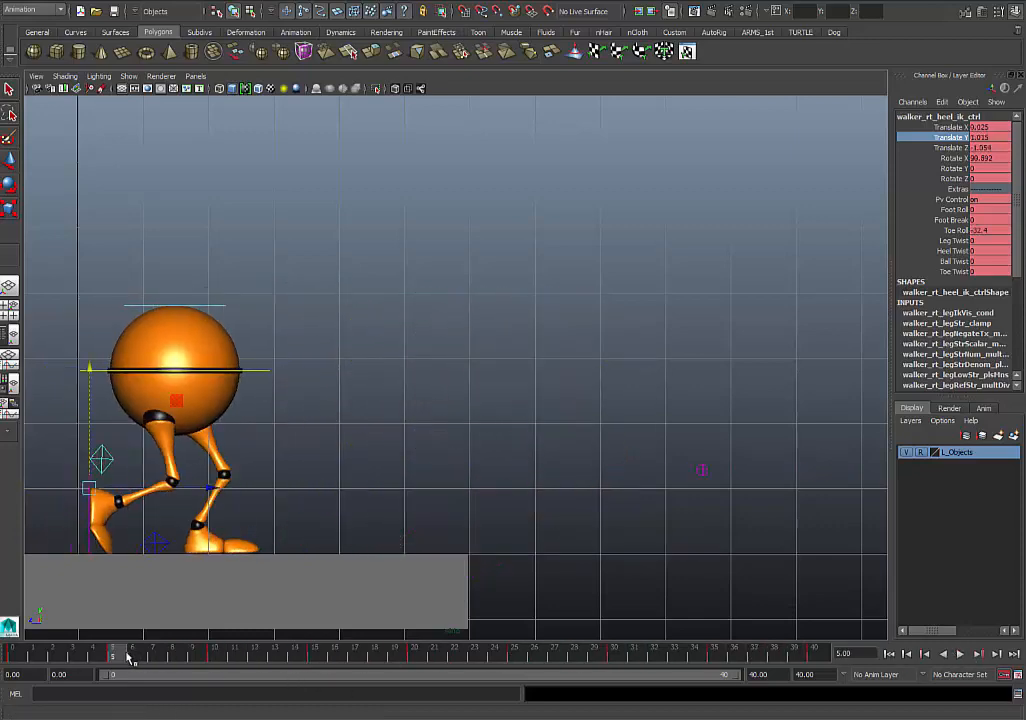
left_click_drag(129, 658, 858, 657)
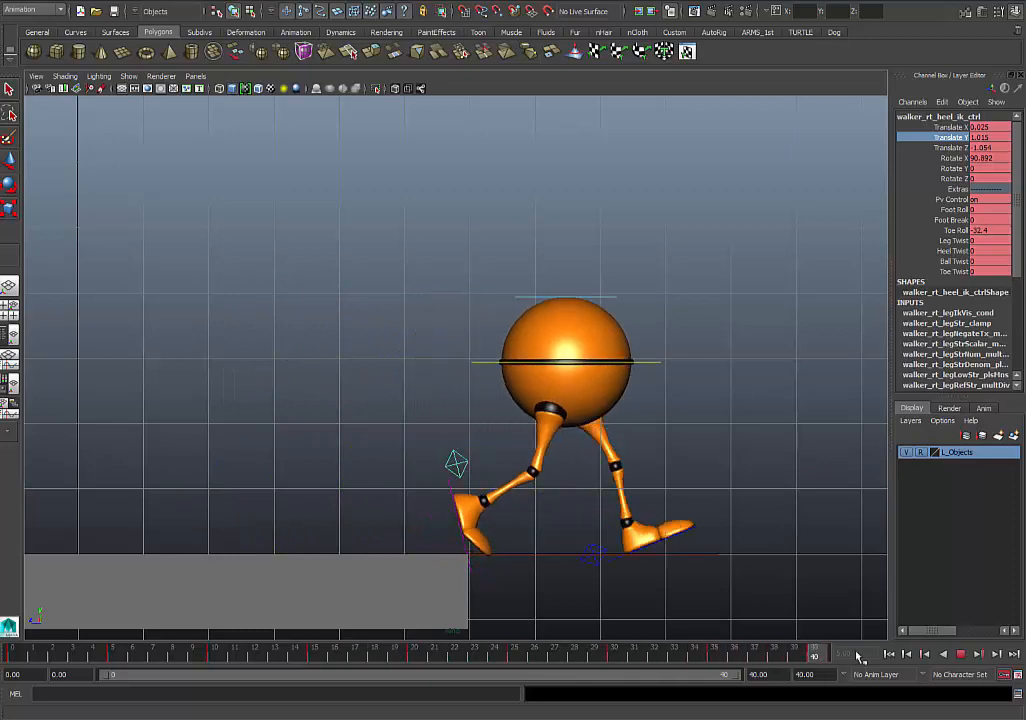
left_click_drag(786, 655, 14, 656)
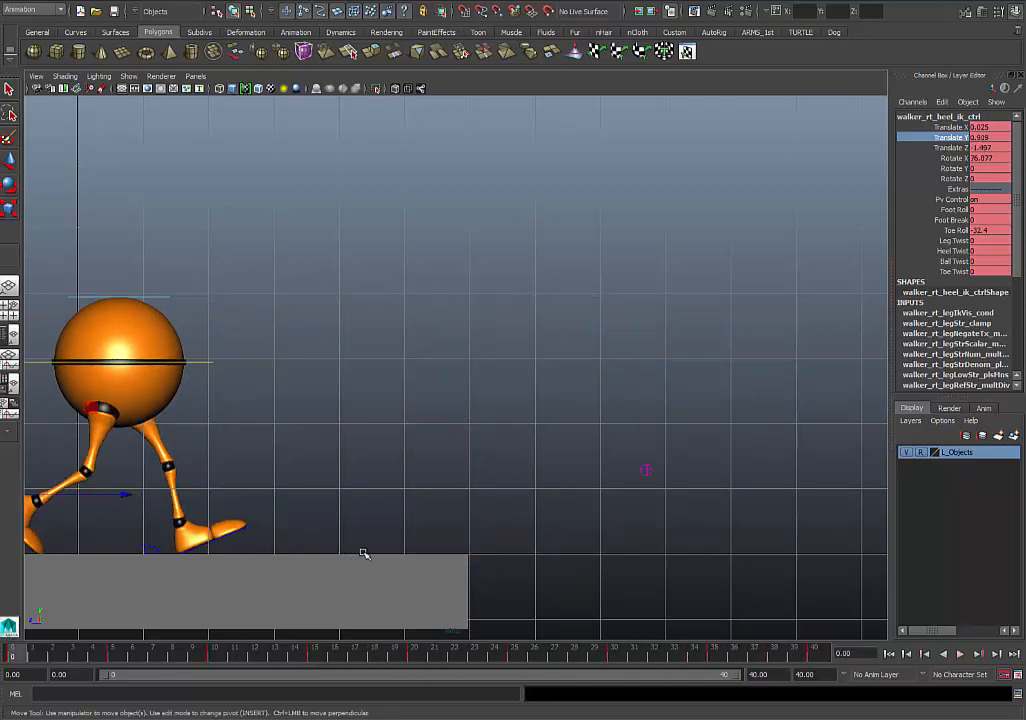
left_click(962, 656)
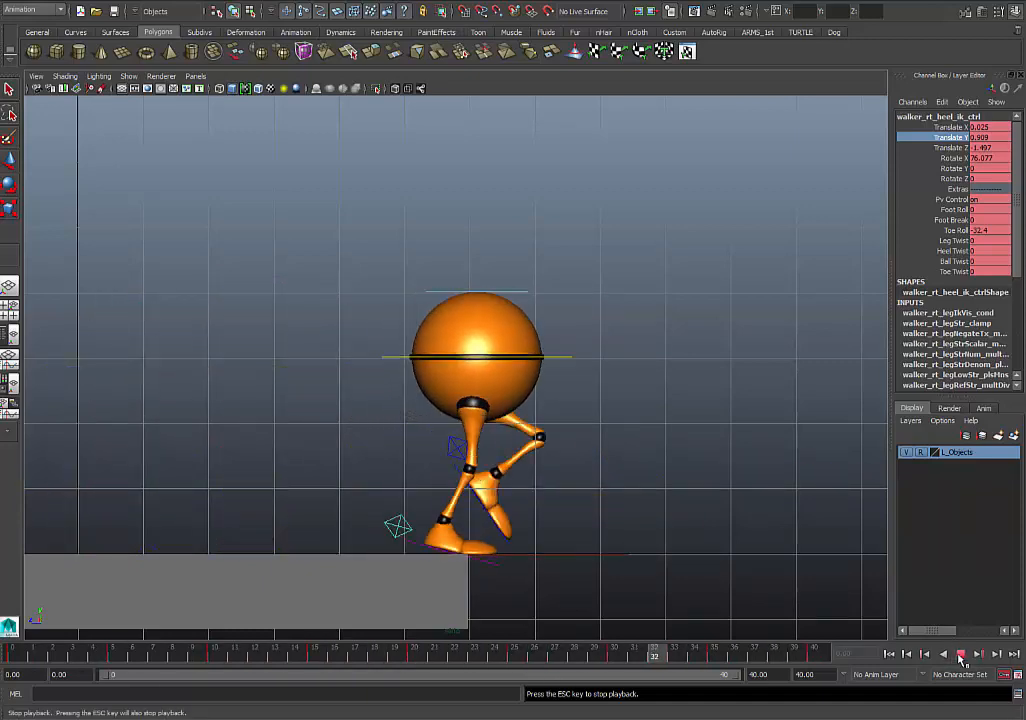
left_click(960, 654)
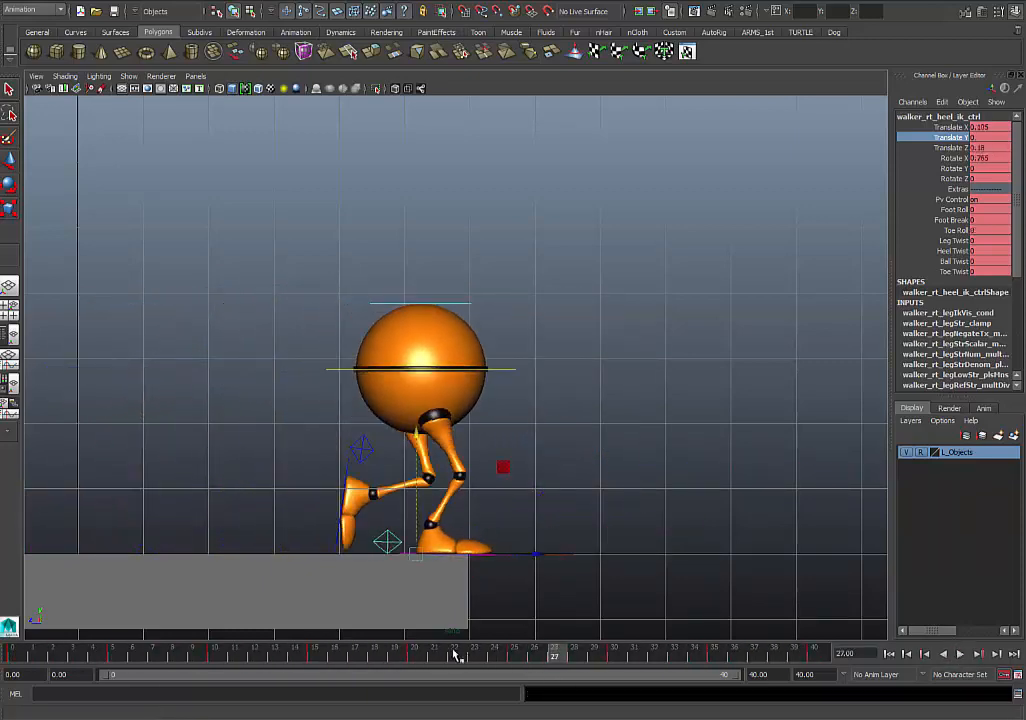
left_click_drag(455, 655, 411, 665)
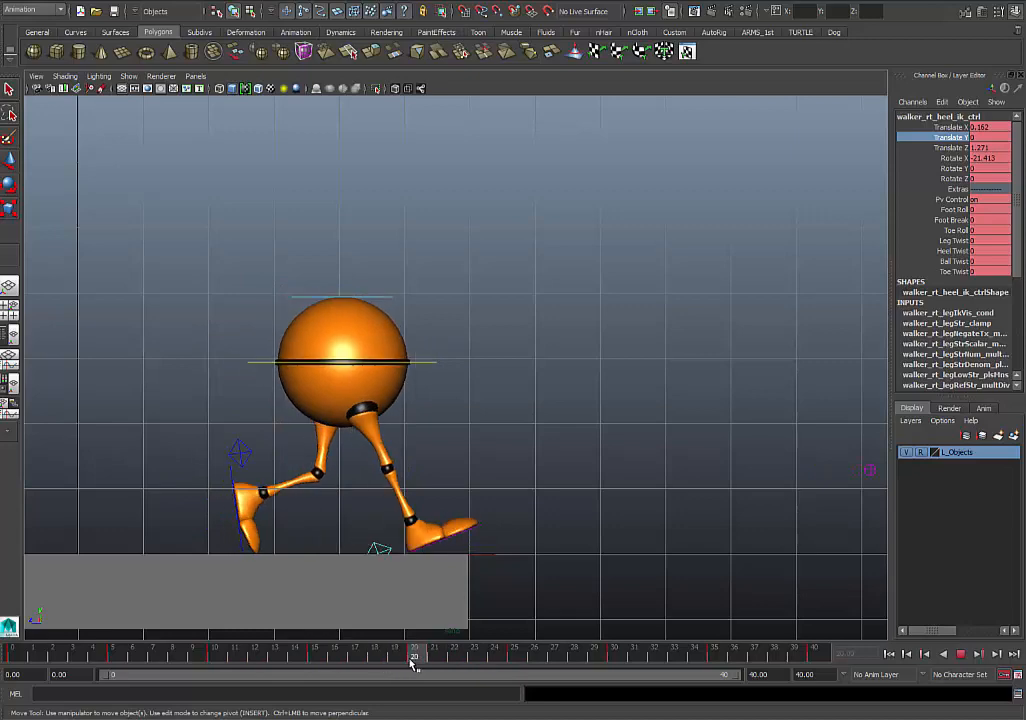
- Select CTRL_Main at frame 20, rotate it to about Y 31.4 and Z -3, key its rotation, and check the tilt through frame 30
left_click(425, 365)
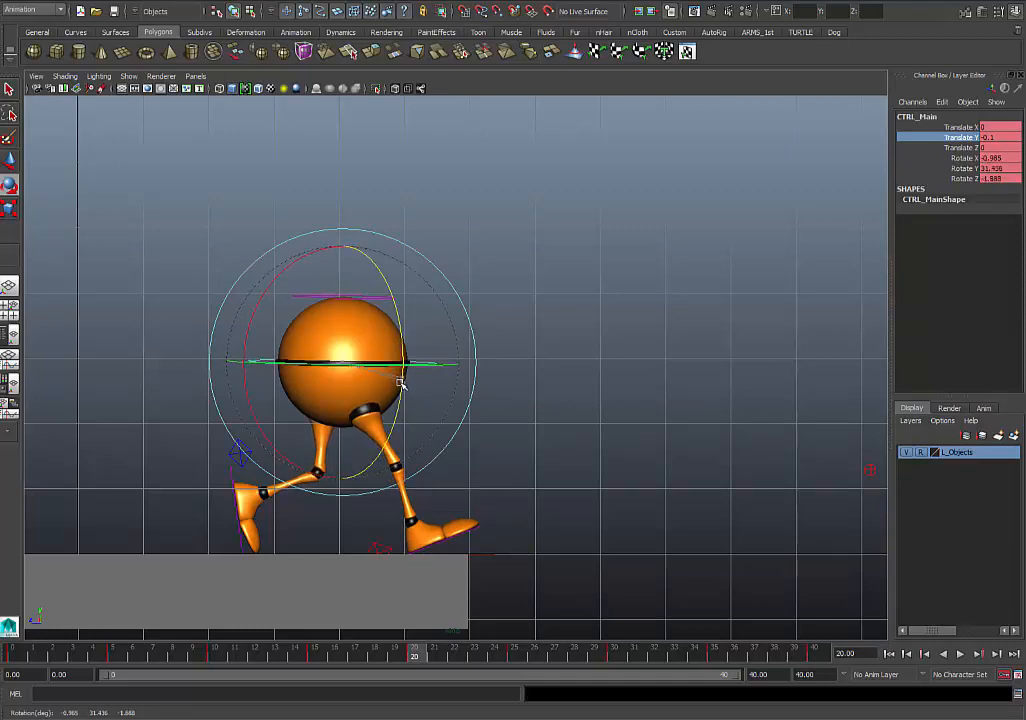
key("alt+v")
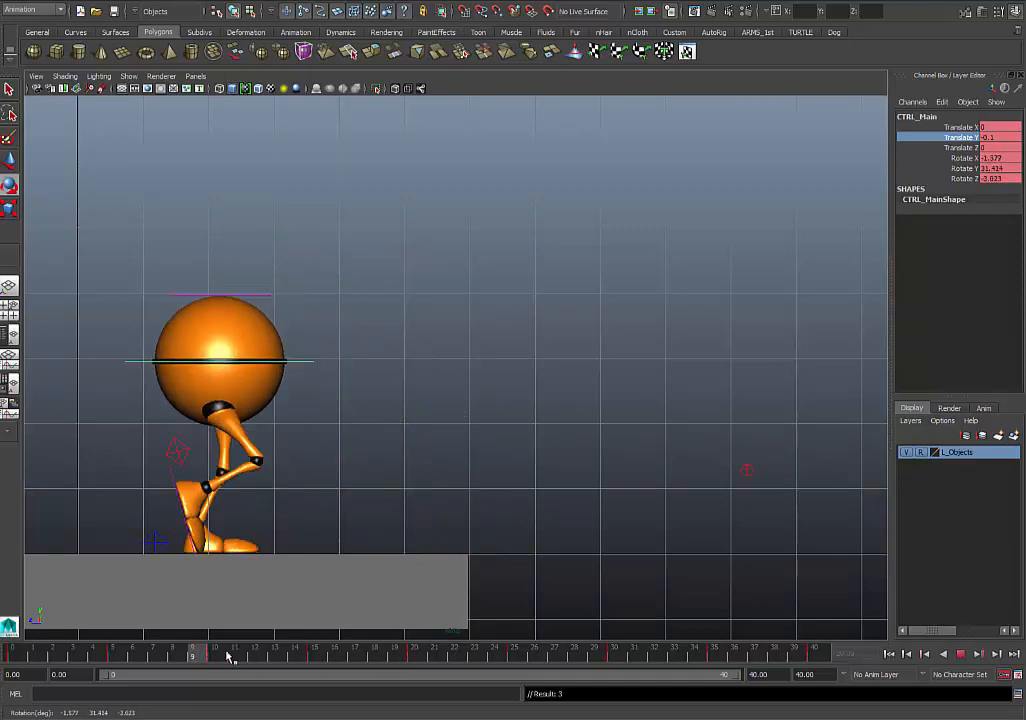
mouse_move(479, 652)
left_mouse_down()
mouse_move(524, 656)
mouse_move(213, 644)
mouse_move(726, 648)
mouse_move(284, 653)
mouse_move(653, 653)
mouse_move(622, 655)
left_mouse_up()
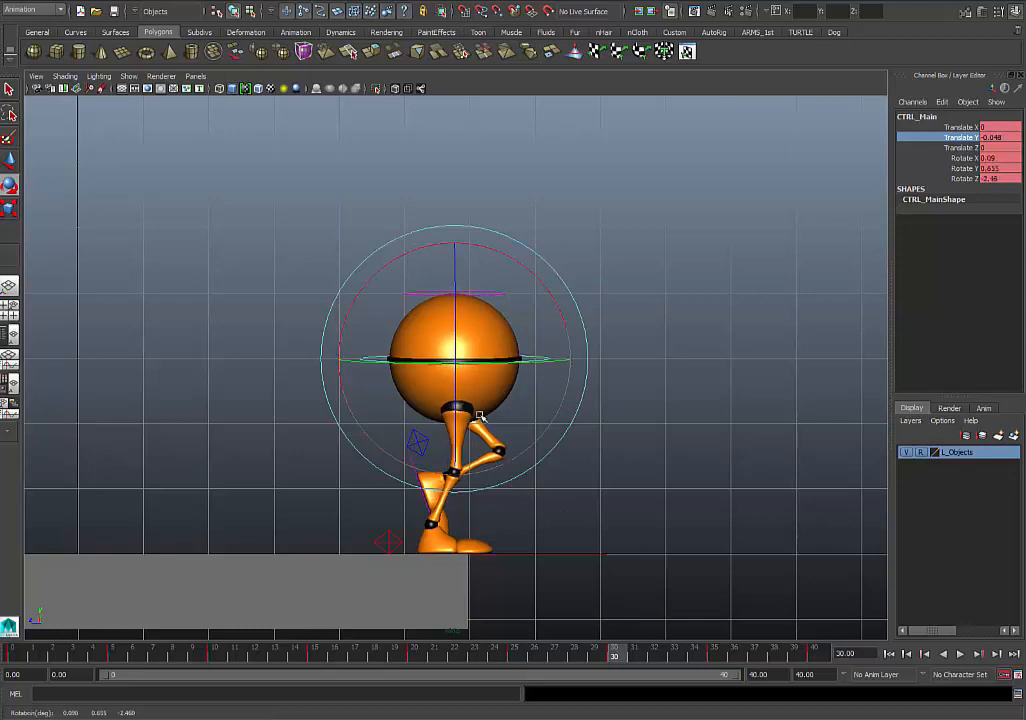
- Rotate CTRL_Main at frame 32 to about X -4.5, Y -12.8, Z 4.5 and key its rotation
left_click_drag(499, 654, 678, 661)
left_click_drag(698, 662, 656, 661)
double_click(662, 661)
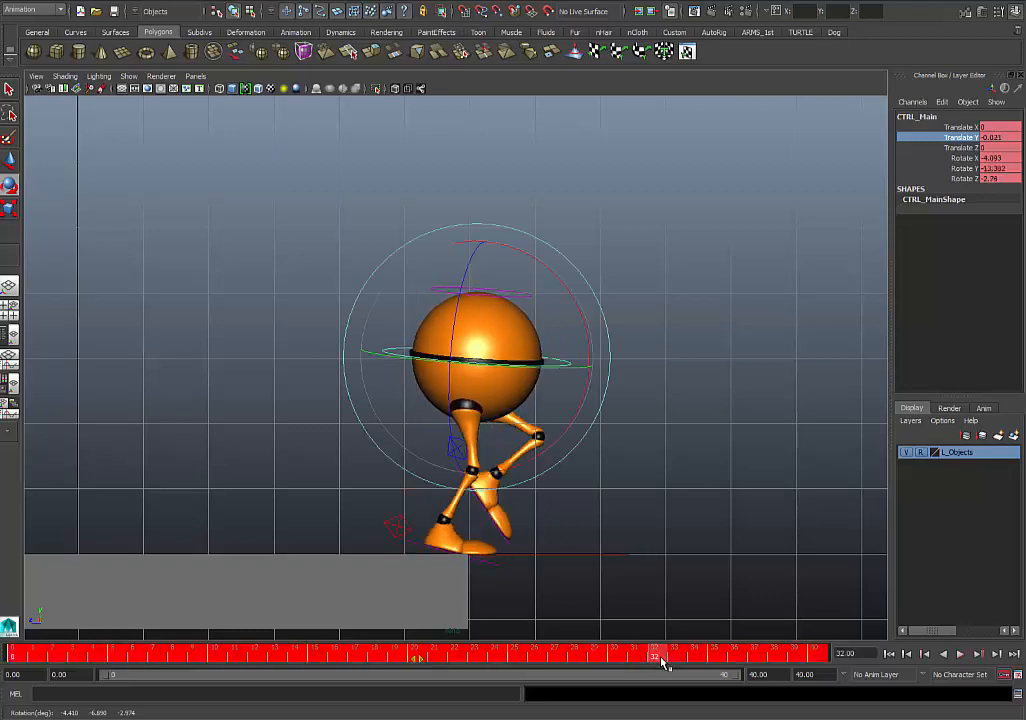
left_click(661, 660)
left_click_drag(504, 484, 468, 405)
key("shift+e")
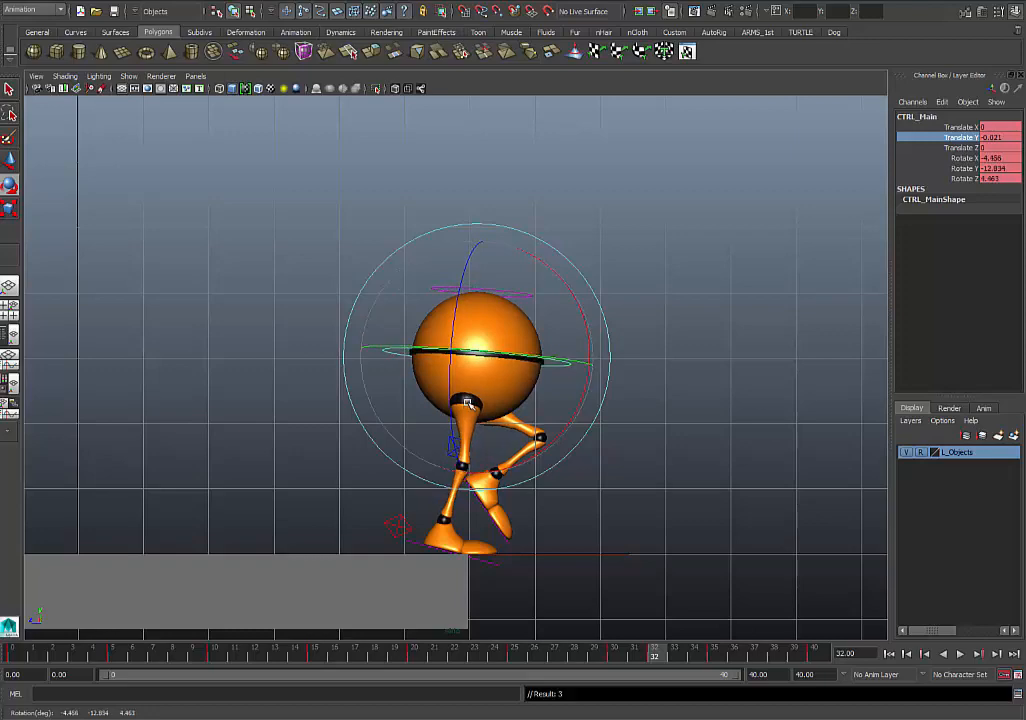
- Rotate CTRL_Main at frame 35 to about X -3.1, Y -11.9, Z 6.8 and play the walk
left_click_drag(577, 656, 718, 662)
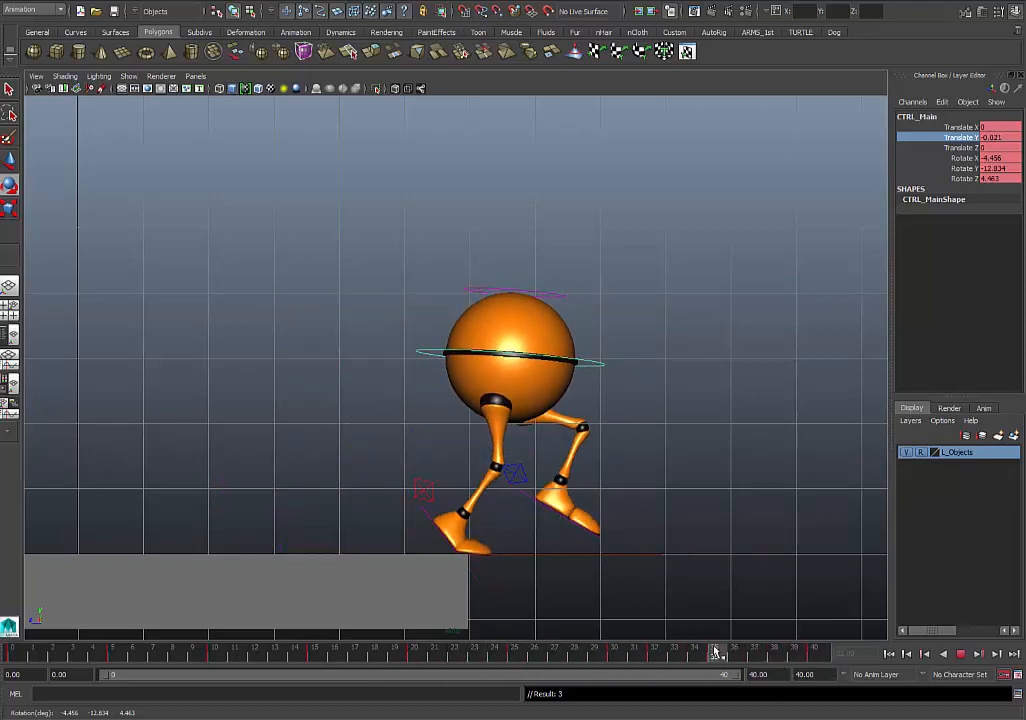
key("e")
left_click_drag(490, 372, 505, 370)
key("alt+v")
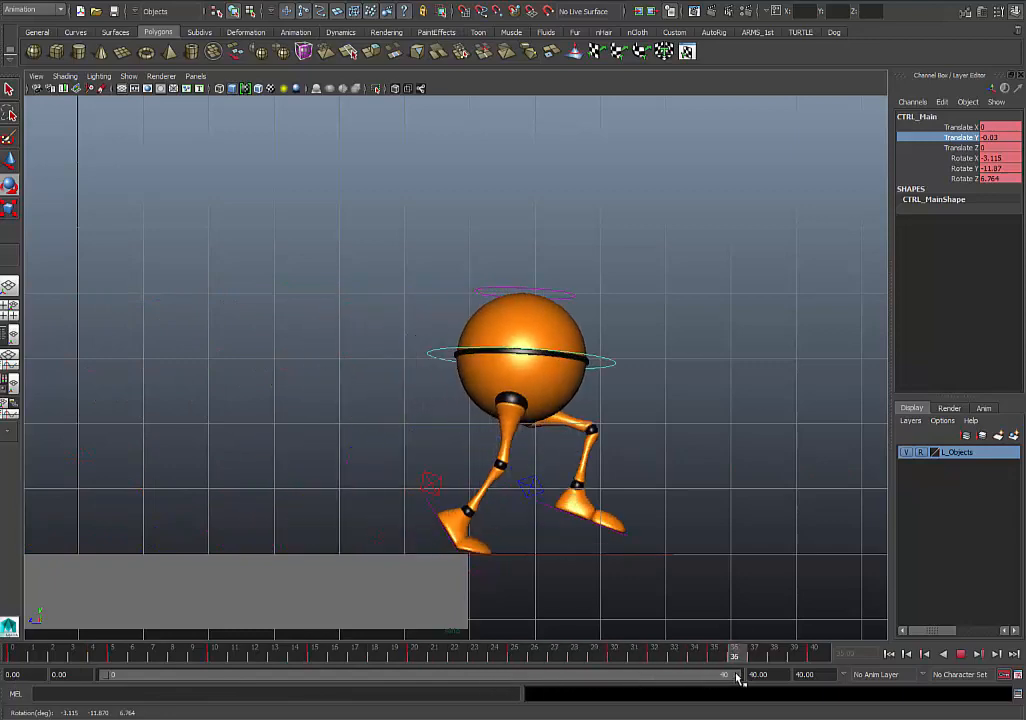
- Undo the playback range change, rotate CTRL_Main again at frame 35, and scrub through to frame 40
left_click(657, 655)
key("ctrl+z")
key("ctrl+z")
key("ctrl+z")
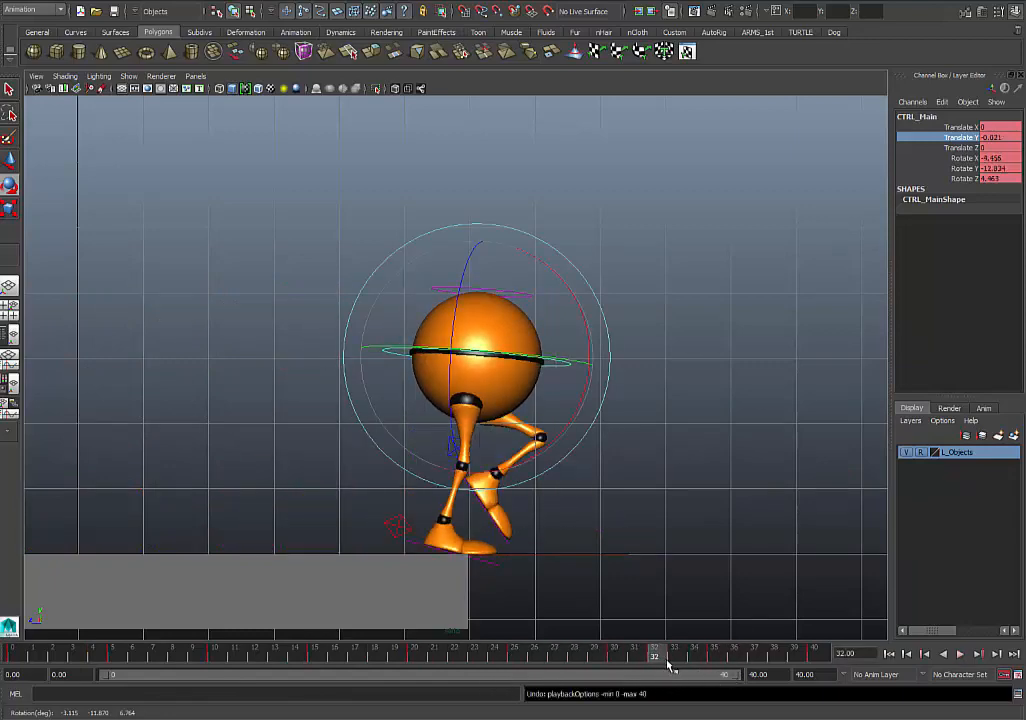
left_click_drag(657, 660, 722, 667)
left_click_drag(488, 407, 525, 427)
left_click_drag(660, 662, 848, 647)
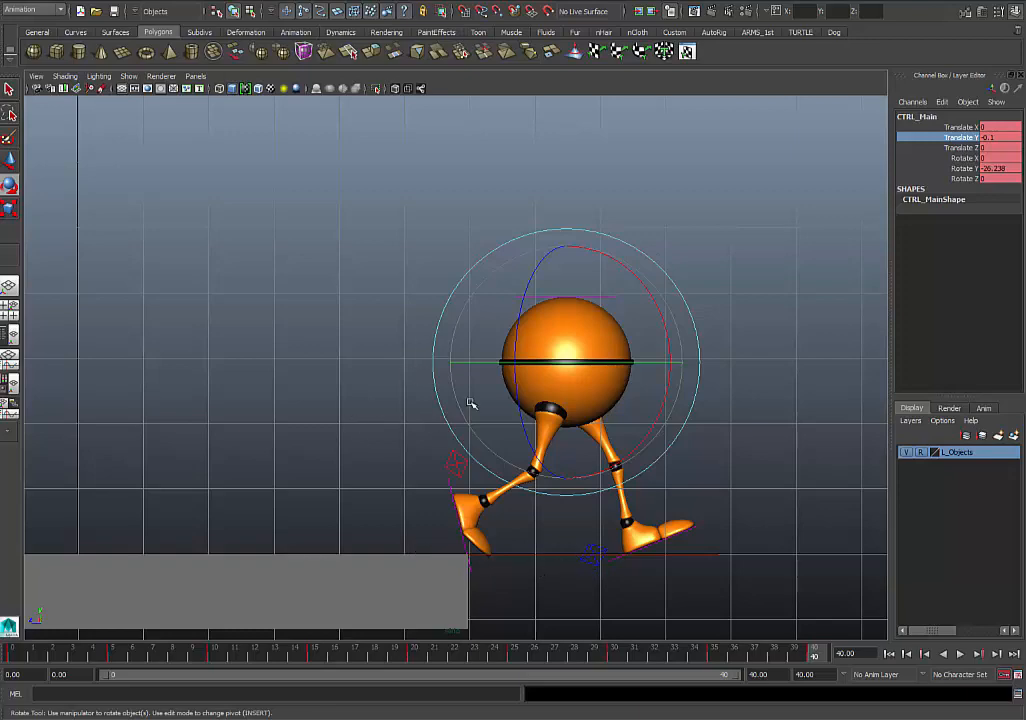
- Reselect CTRL_Main and replay the walk in the side view to examine the body's tilt
left_click(366, 361)
left_click(493, 362)
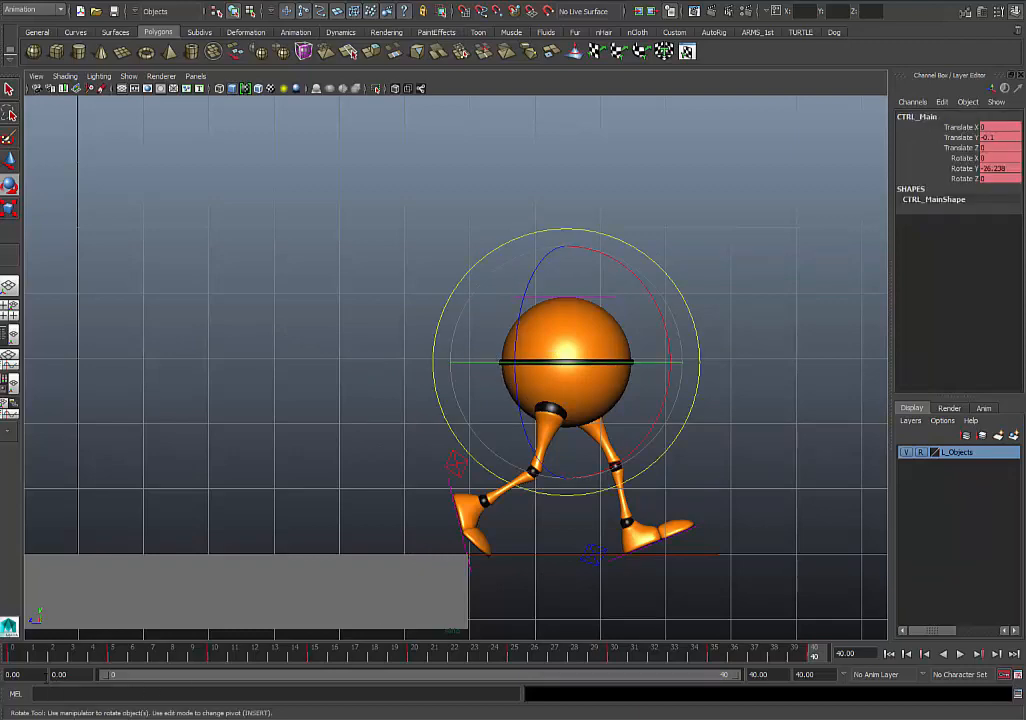
left_click(33, 658)
key("alt+v")
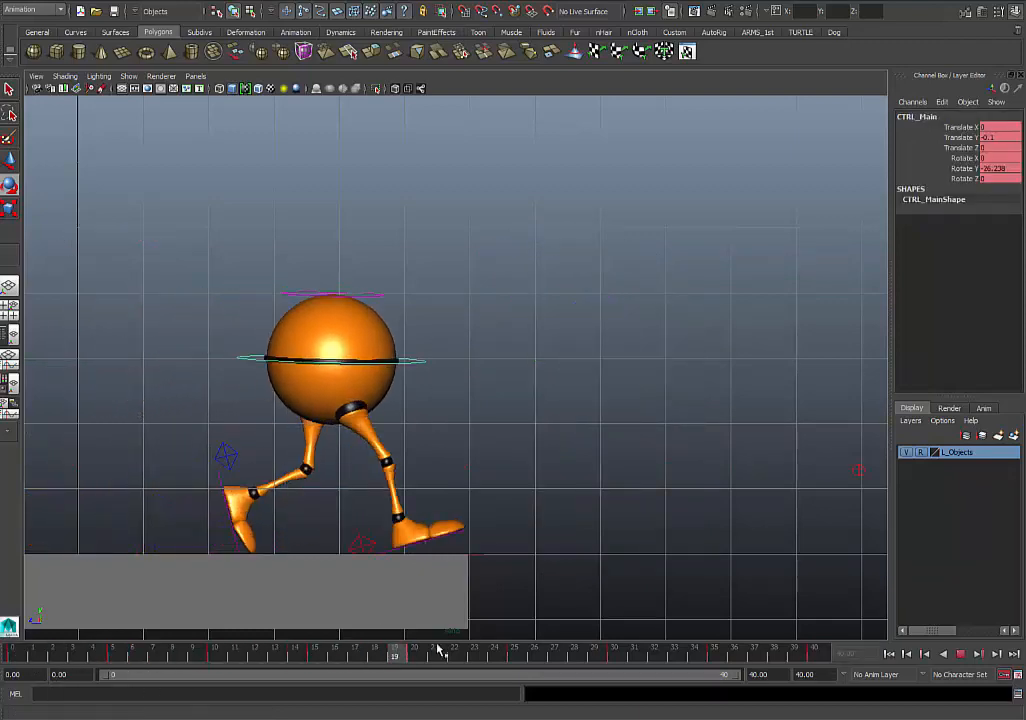
key("Escape")
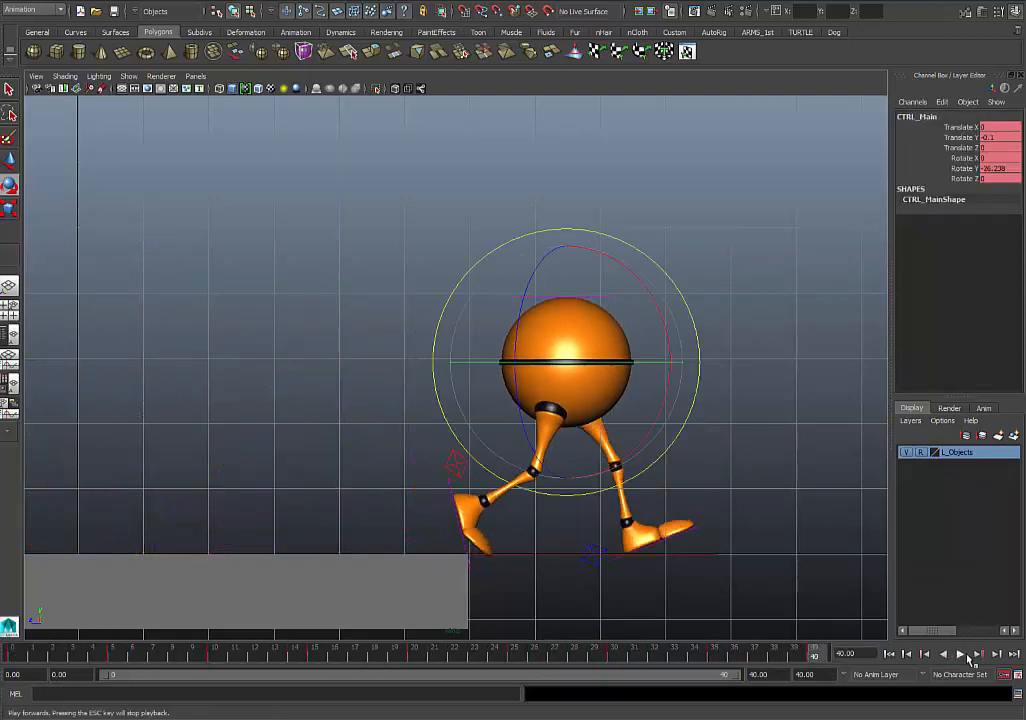
left_click(960, 654)
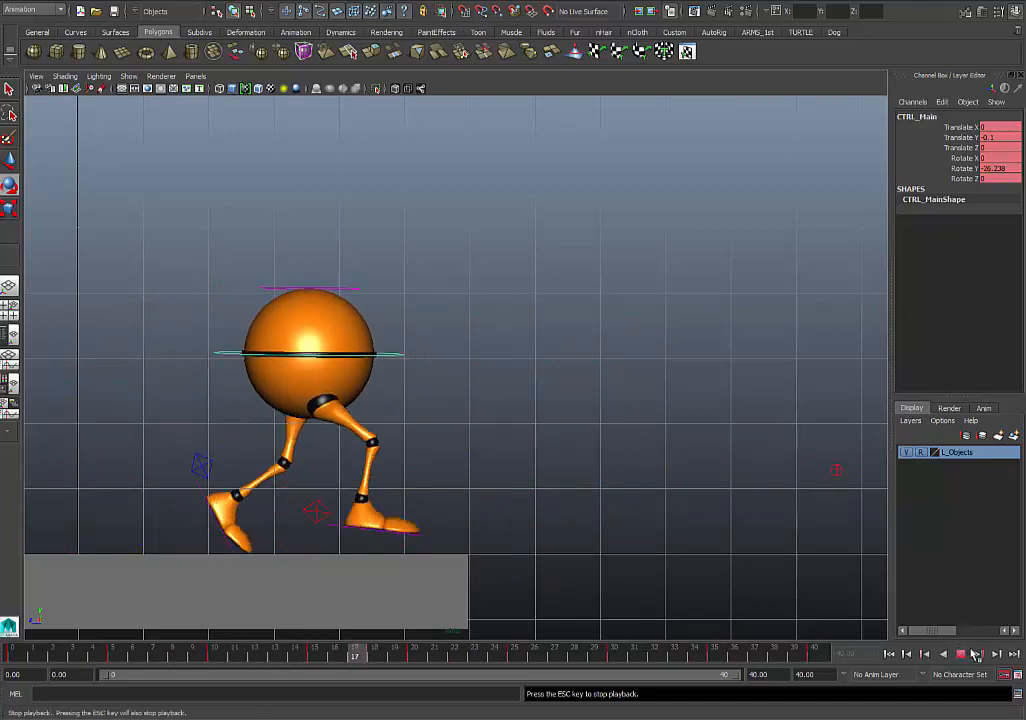
key("Escape")
- Select CTRL_Root, return to frame 0, and mute its Translate Z channel so the walker stays in place
left_click_drag(553, 510, 578, 583)
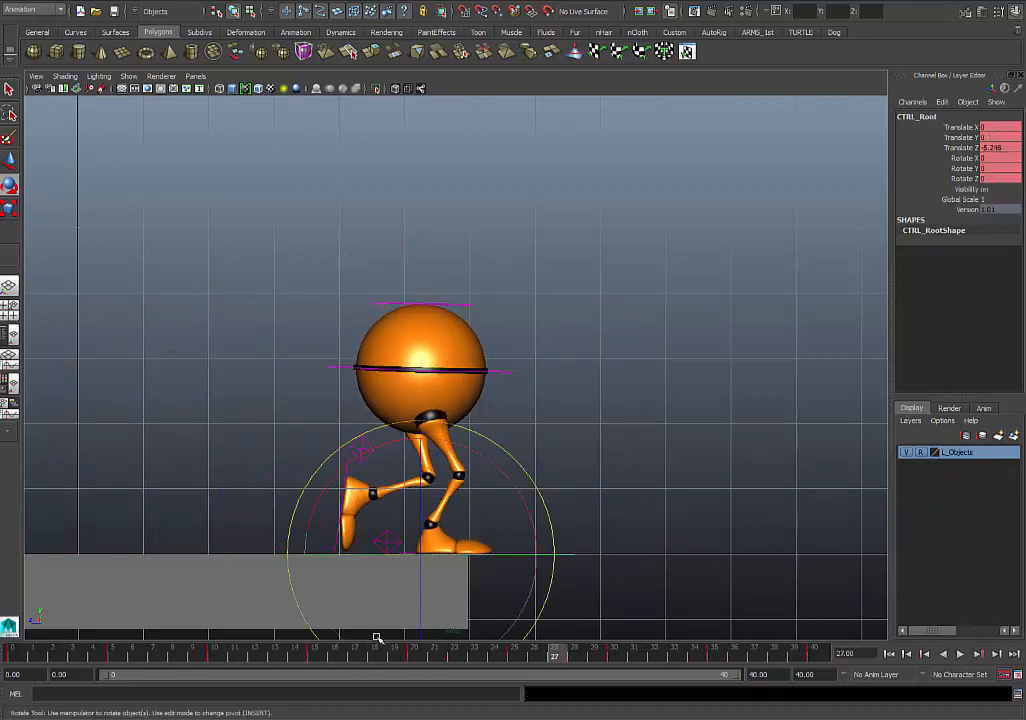
left_click_drag(297, 658, 12, 655)
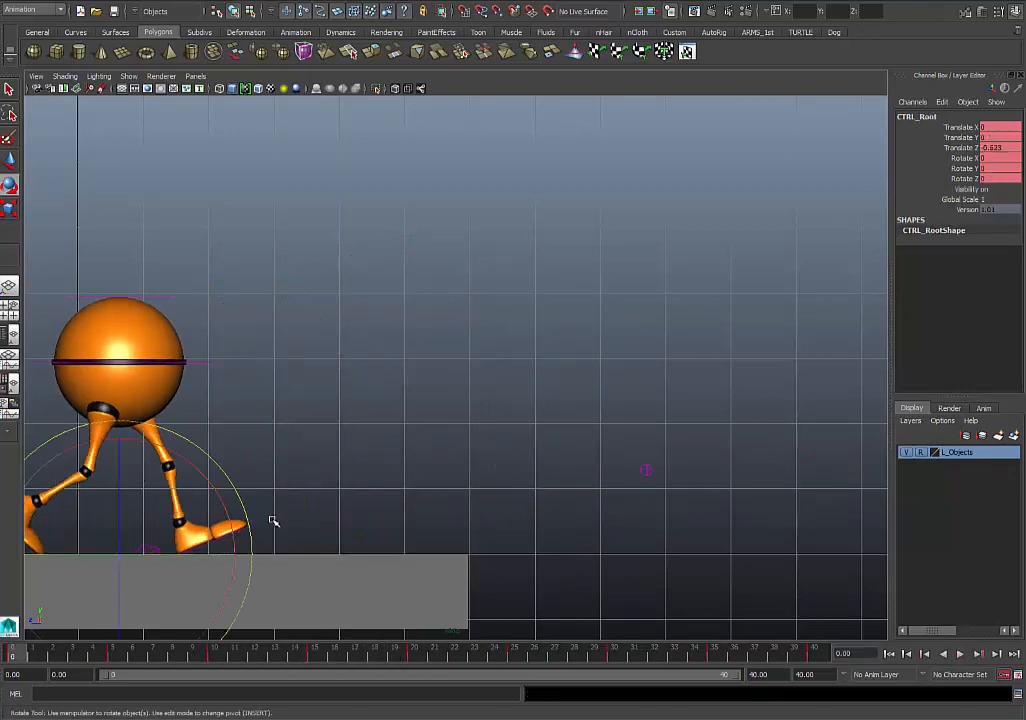
middle_click_drag(261, 480, 406, 496, "alt")
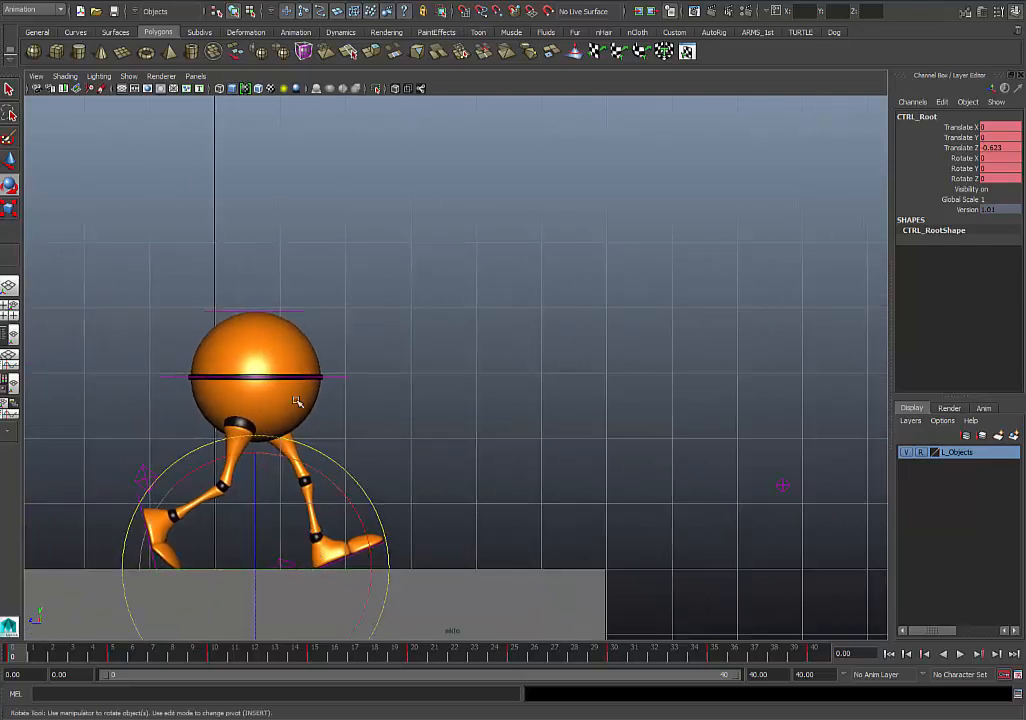
left_click(962, 148)
right_click(968, 150)
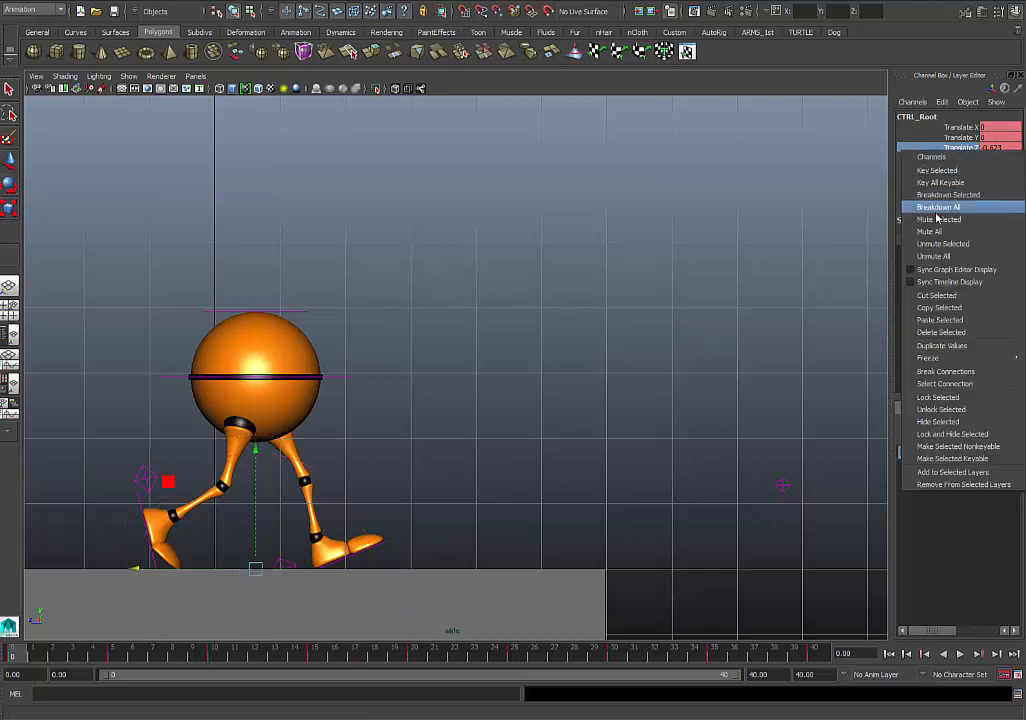
left_click(940, 219)
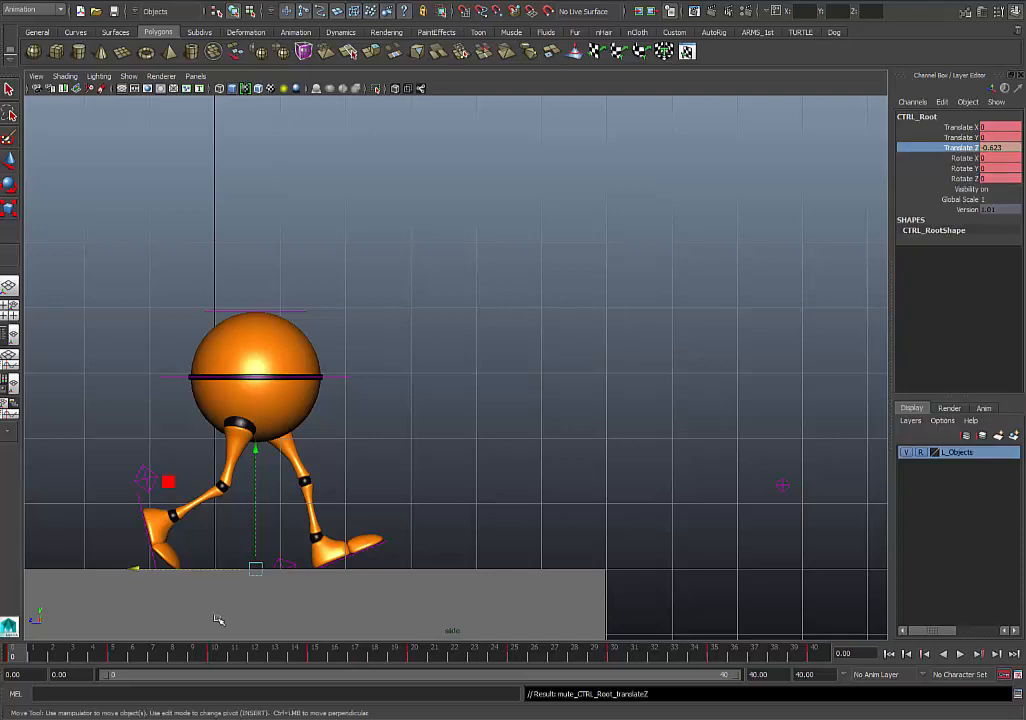
- Play the walk in place, try a new keyed rotation for CTRL_Main at frame 32, and scrub to frame 40
key("alt+v")
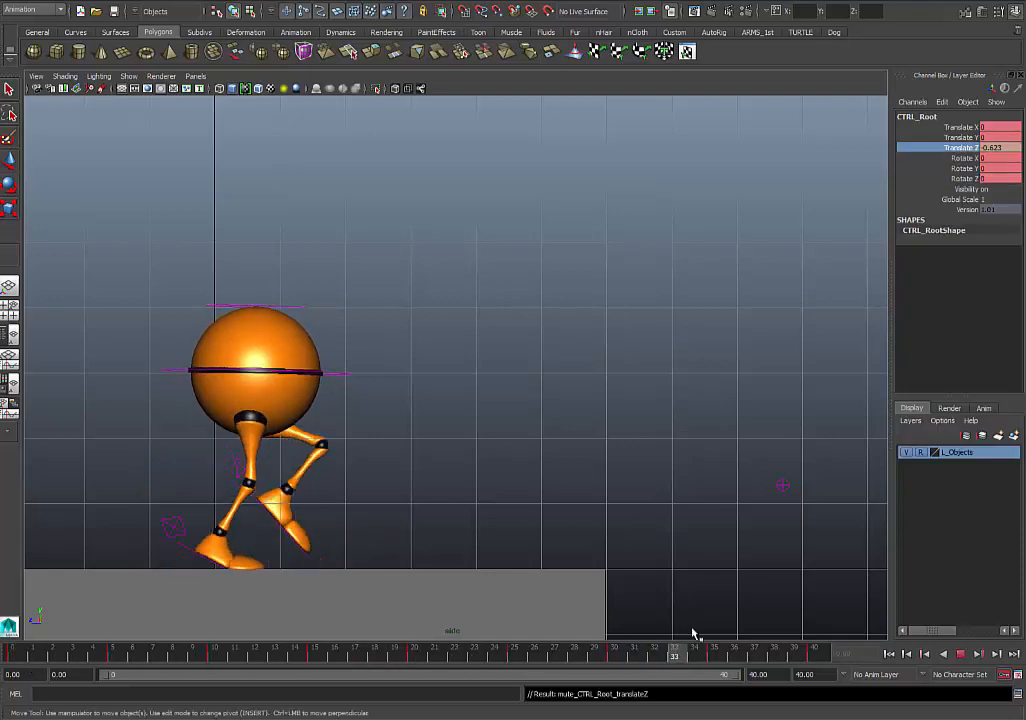
key("alt+v")
left_click(325, 374)
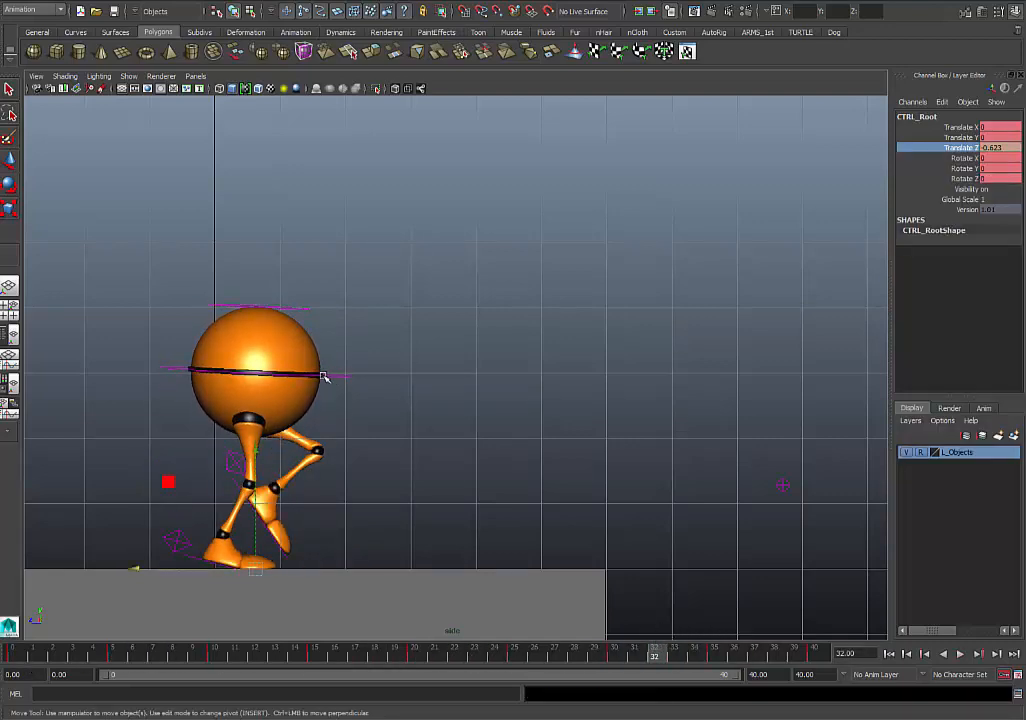
key("e")
left_click_drag(250, 398, 231, 387)
key("shift+e")
left_click_drag(612, 654, 820, 663)
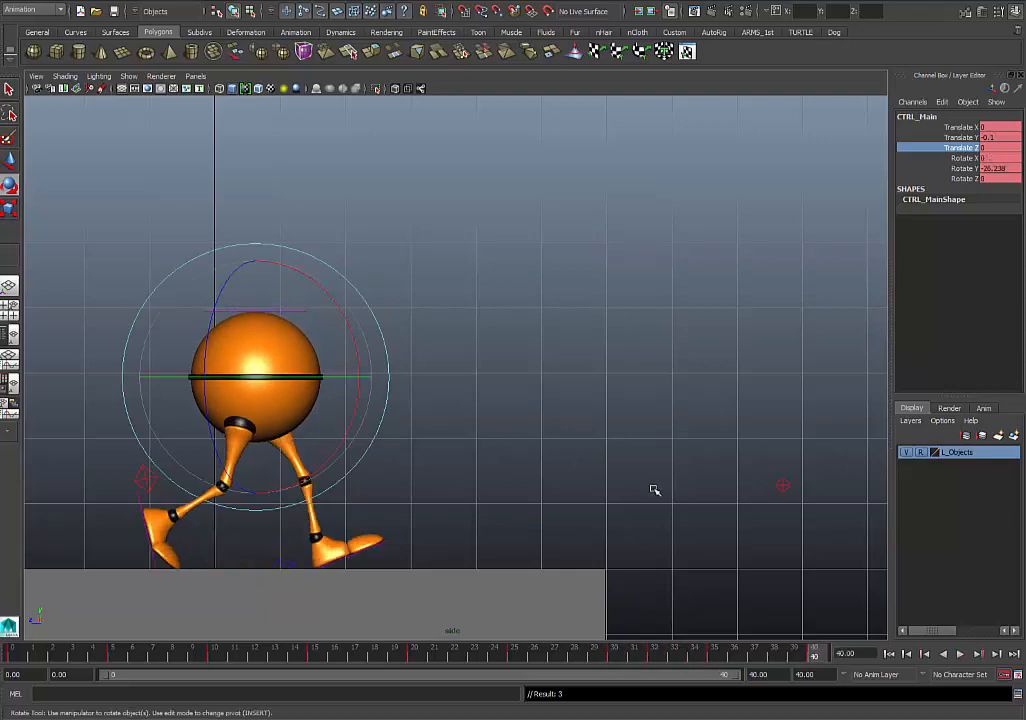
- Undo the last CTRL_Main rotation edit and the muting of CTRL_Root's Translate Z channel
key("ctrl+z")
key("ctrl+z")
key("ctrl+z")
key("ctrl+z")
key("ctrl+z")
key("ctrl+z")
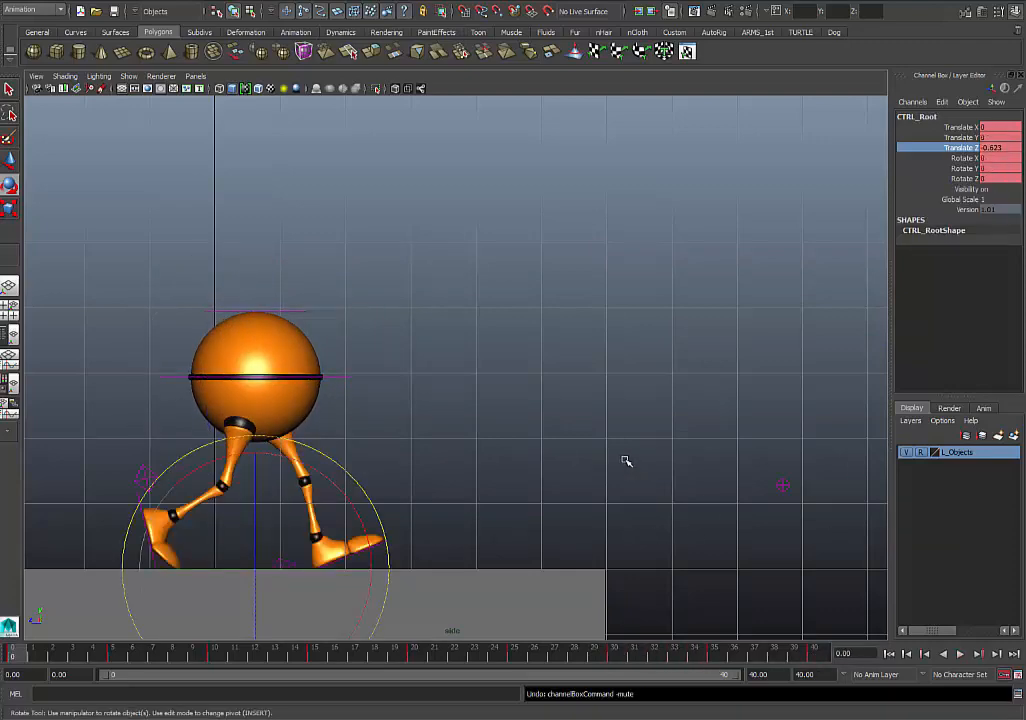